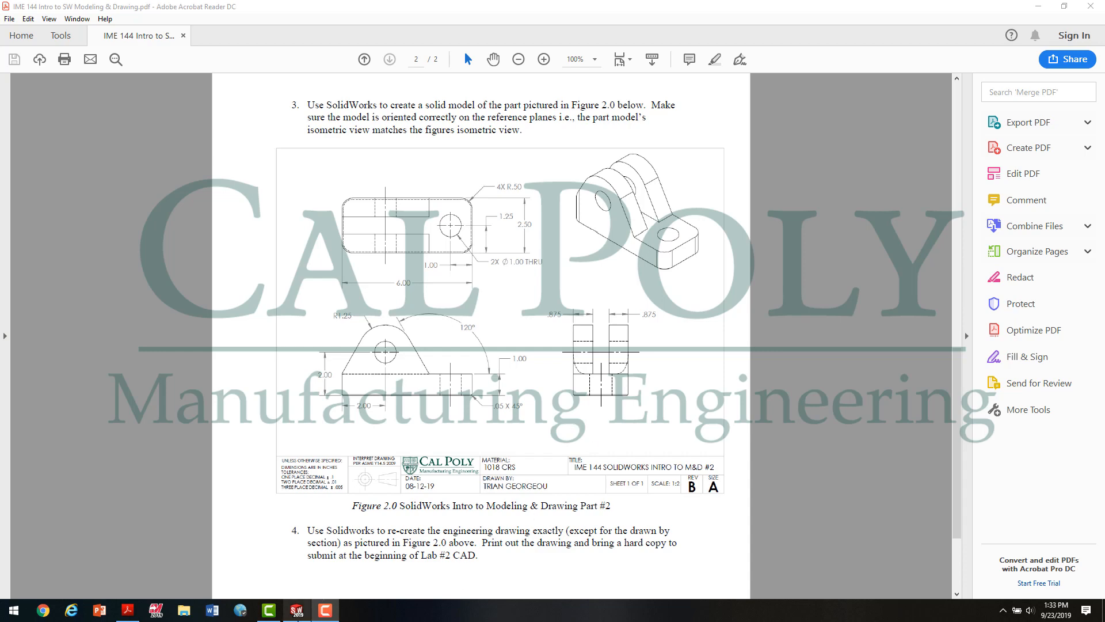
# Step: Switch to SOLIDWORKS and create a new drawing on the IME 144 SolidWorks Drawing Template sheet format, without inserting a model view
pyautogui.click(297, 611)
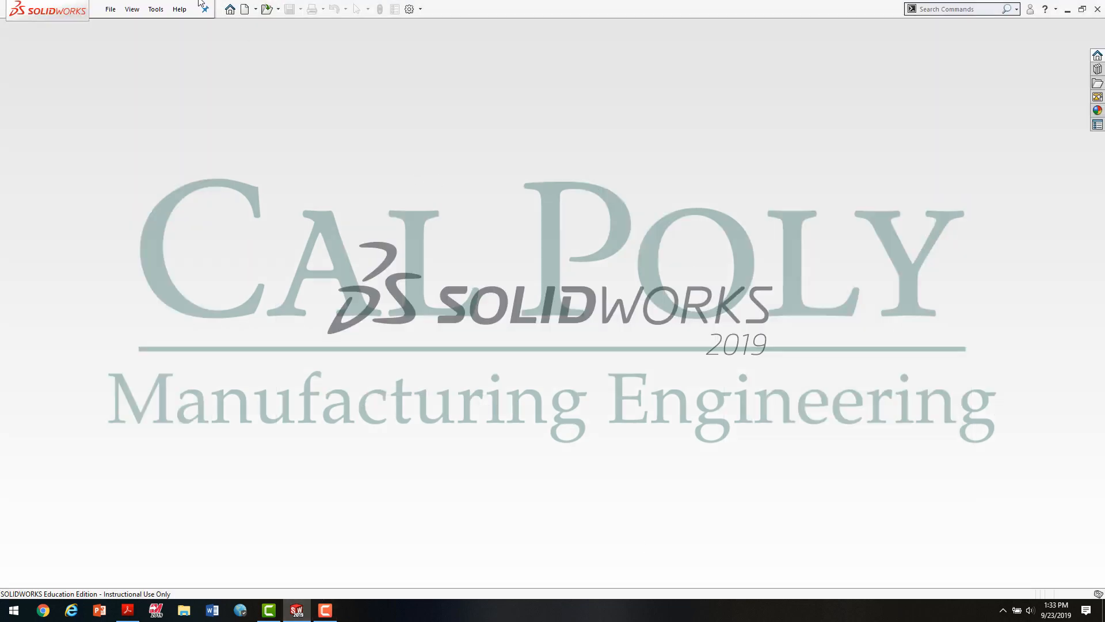
pyautogui.click(244, 9)
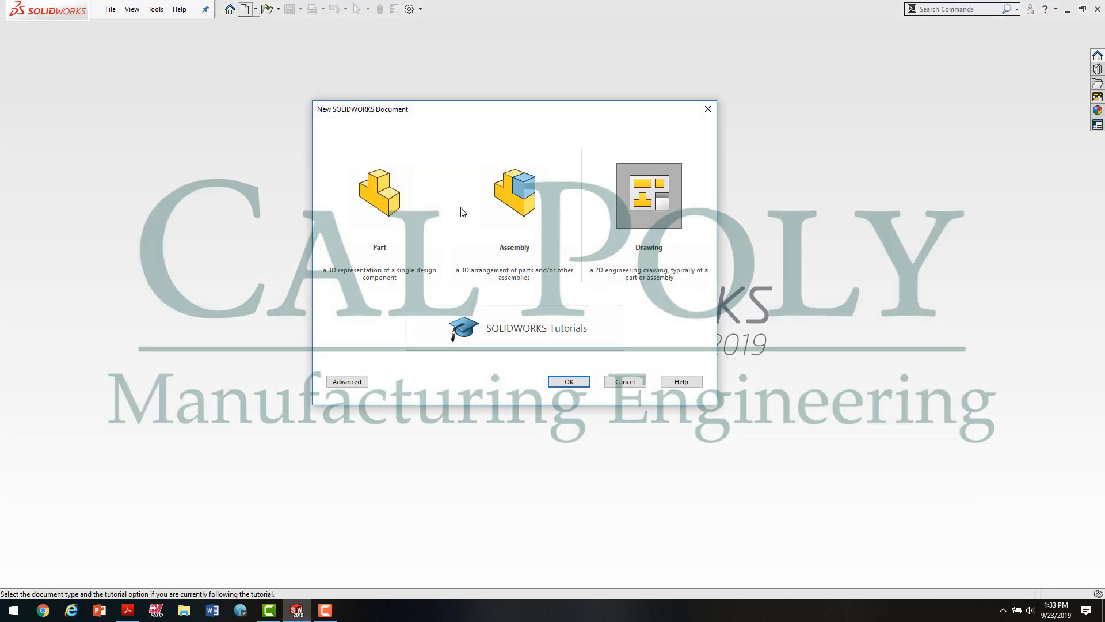
pyautogui.click(570, 381)
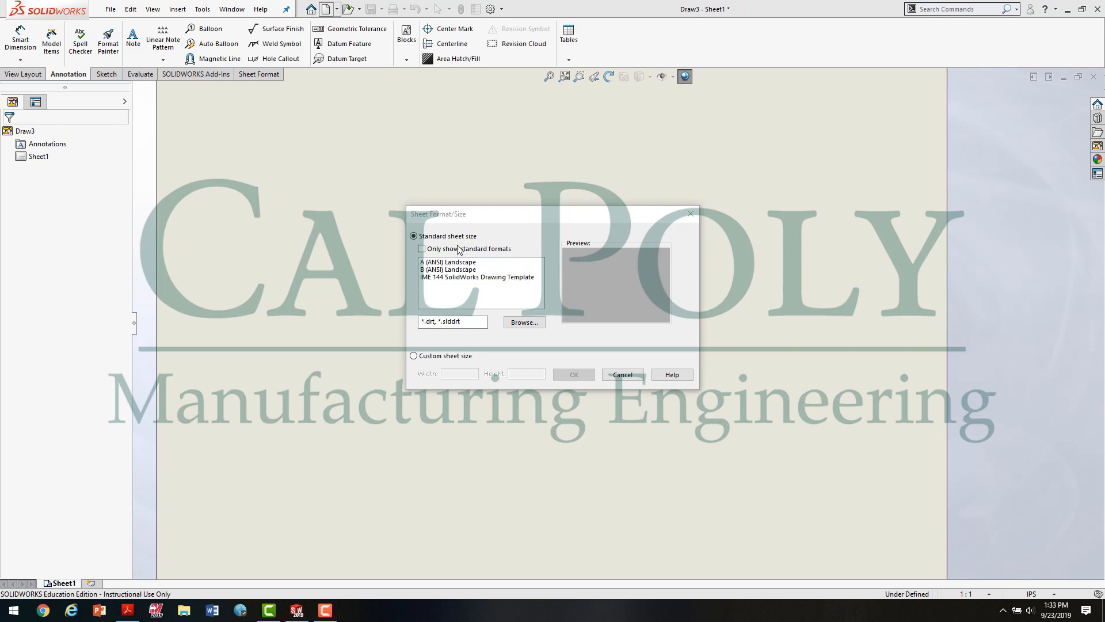
pyautogui.click(478, 277)
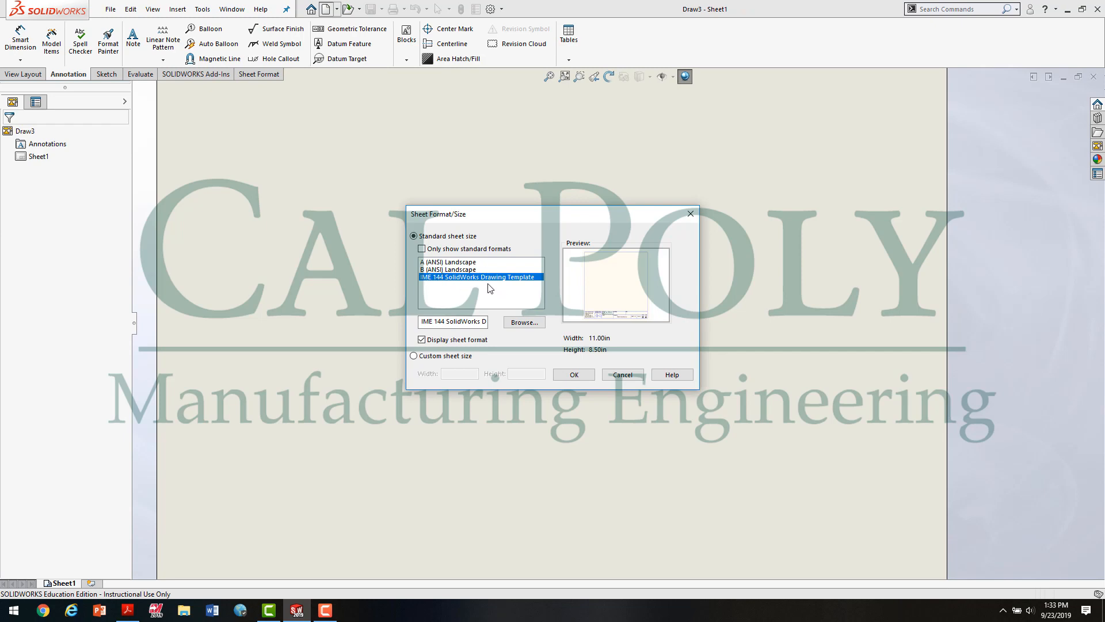
pyautogui.click(576, 375)
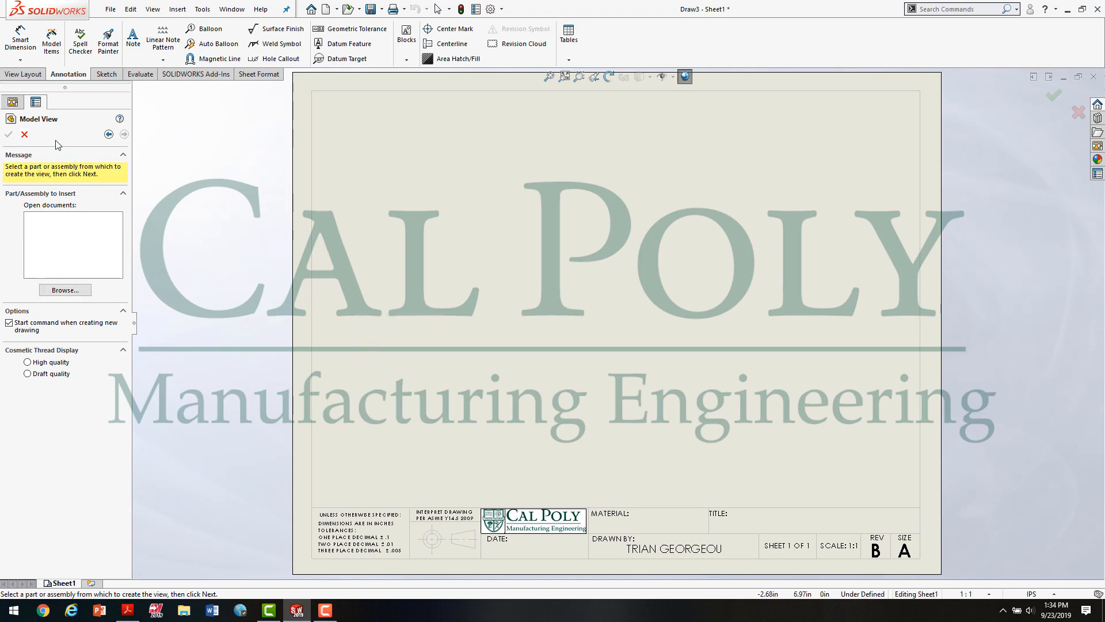
pyautogui.click(25, 135)
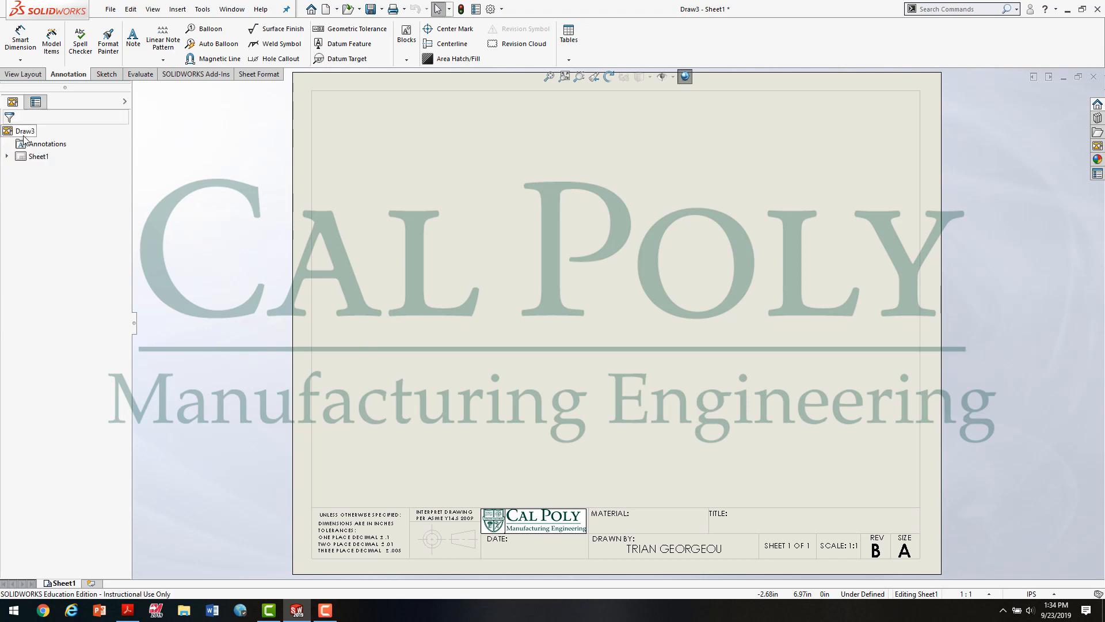
# Step: Insert the standard three views of Part2 Video Example.SLDPRT from the 06 SolidWorks Intro to Modeling assignment folder
pyautogui.click(23, 74)
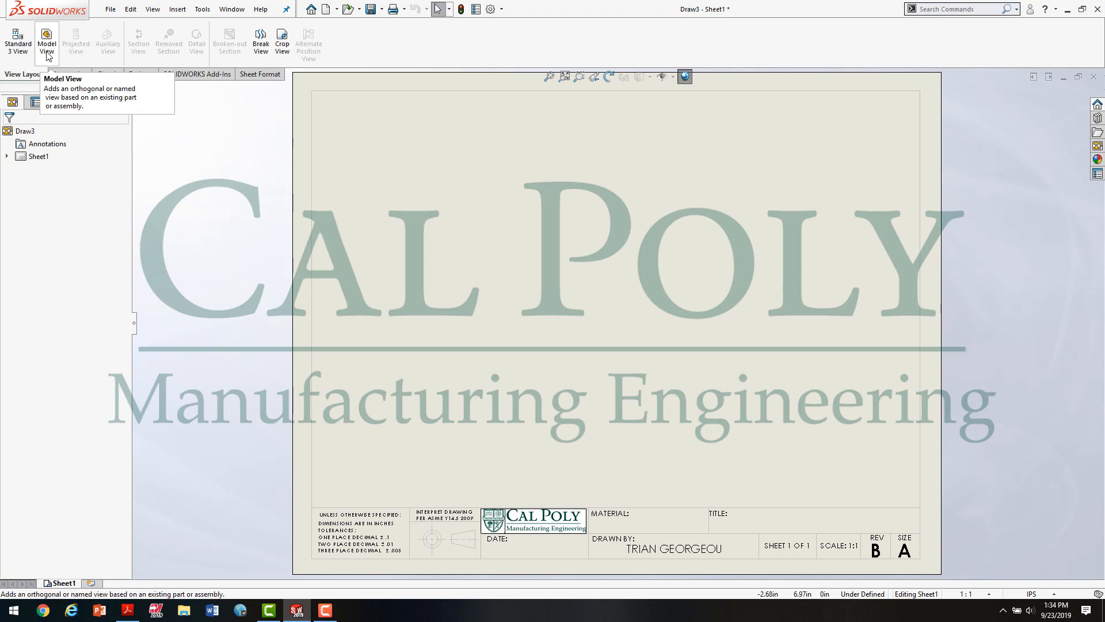
pyautogui.click(15, 39)
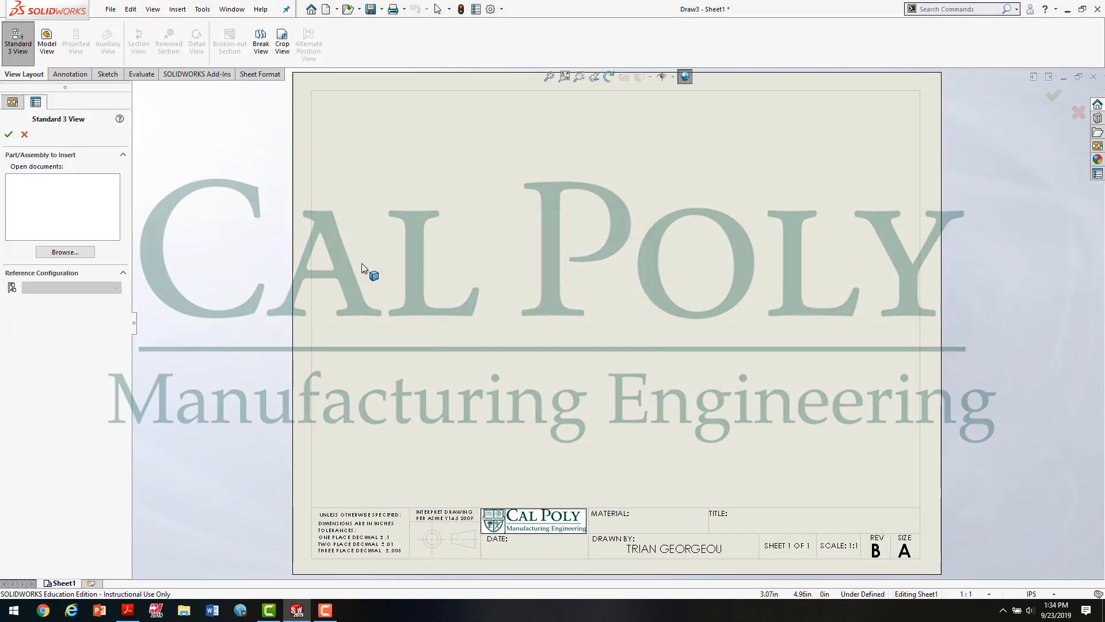
pyautogui.click(65, 251)
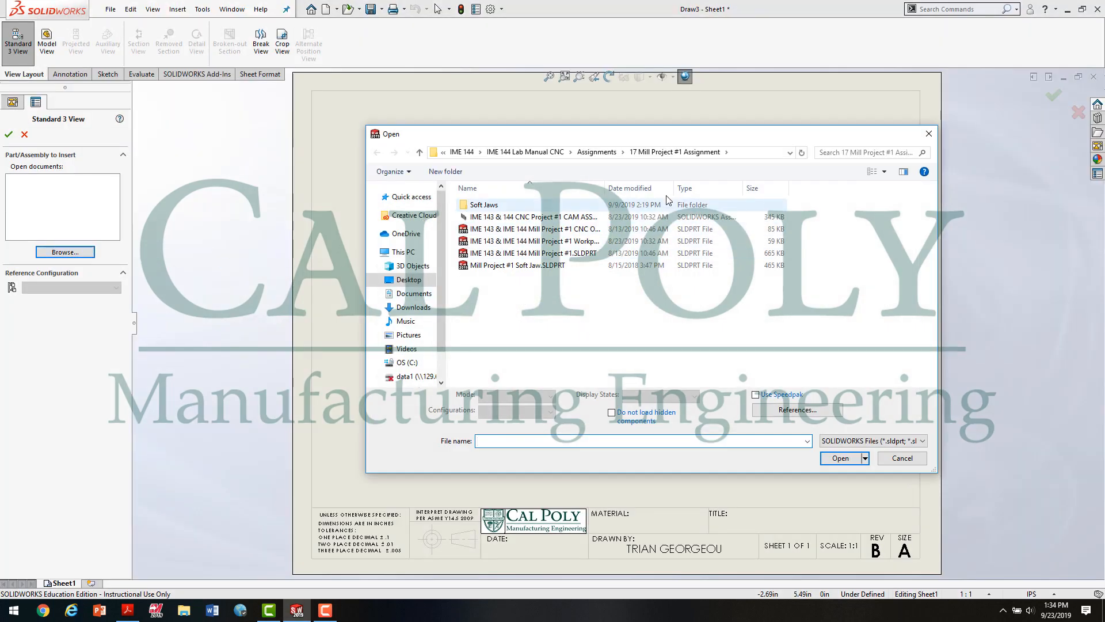
pyautogui.click(597, 152)
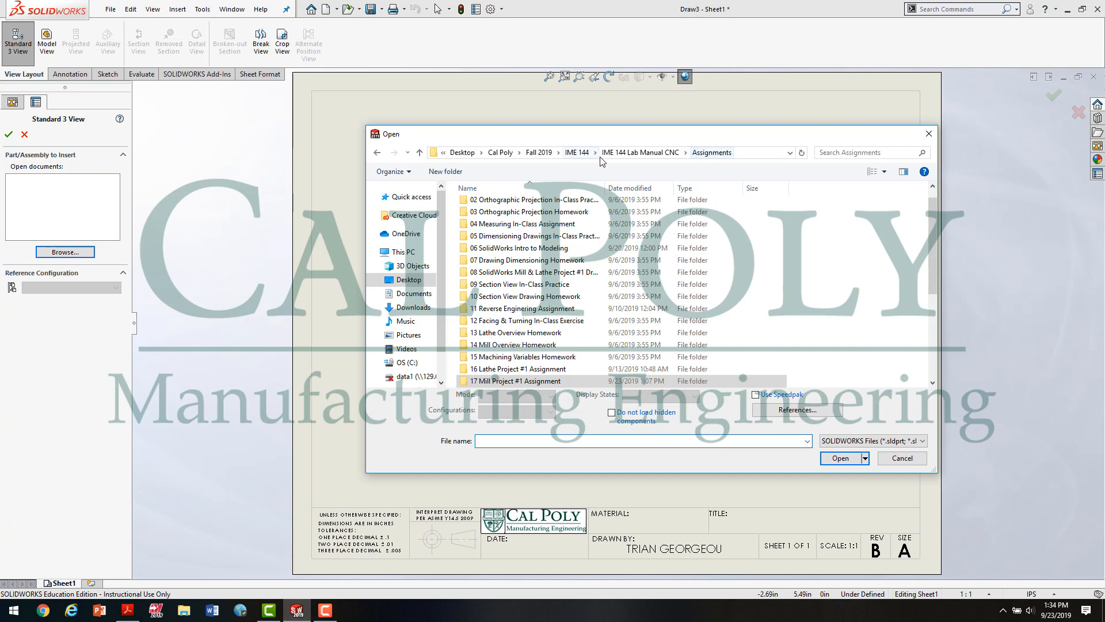
pyautogui.doubleClick(515, 248)
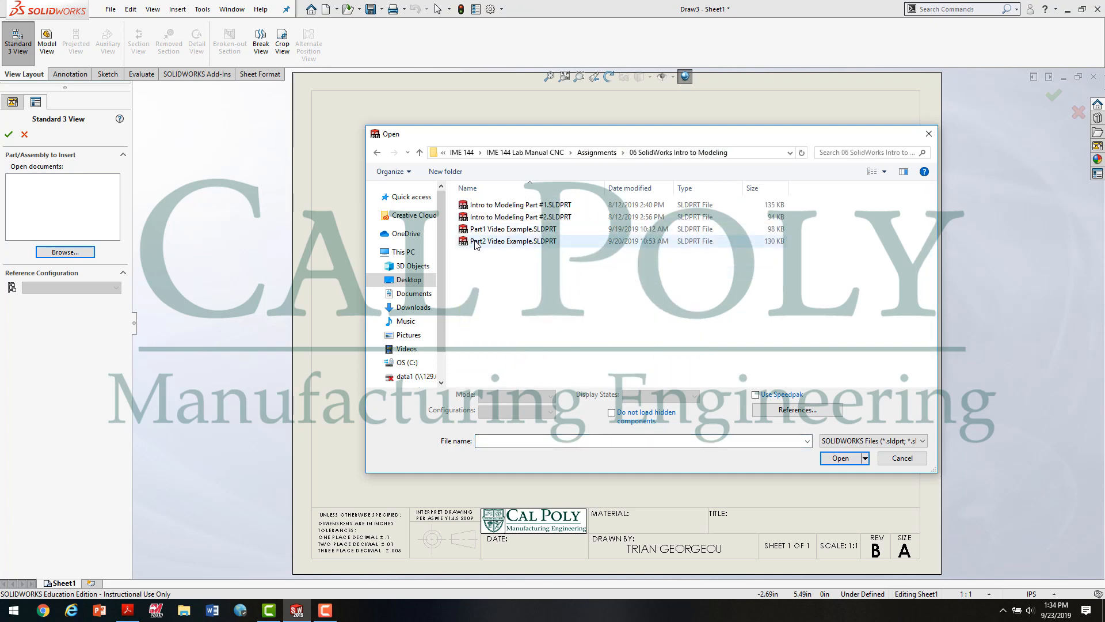
pyautogui.click(511, 244)
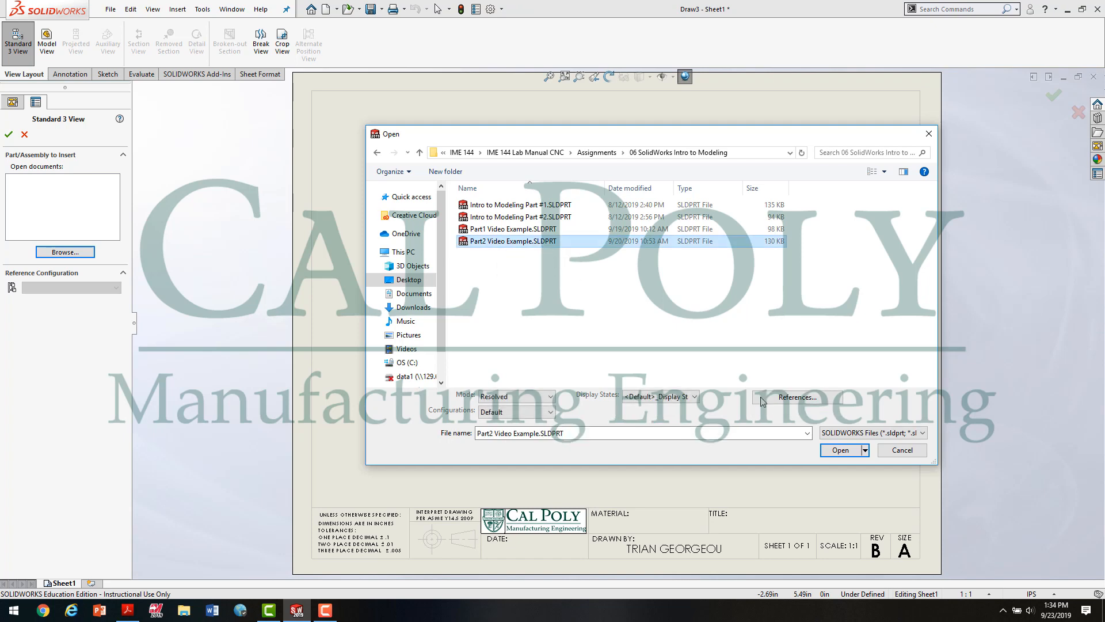
pyautogui.click(842, 451)
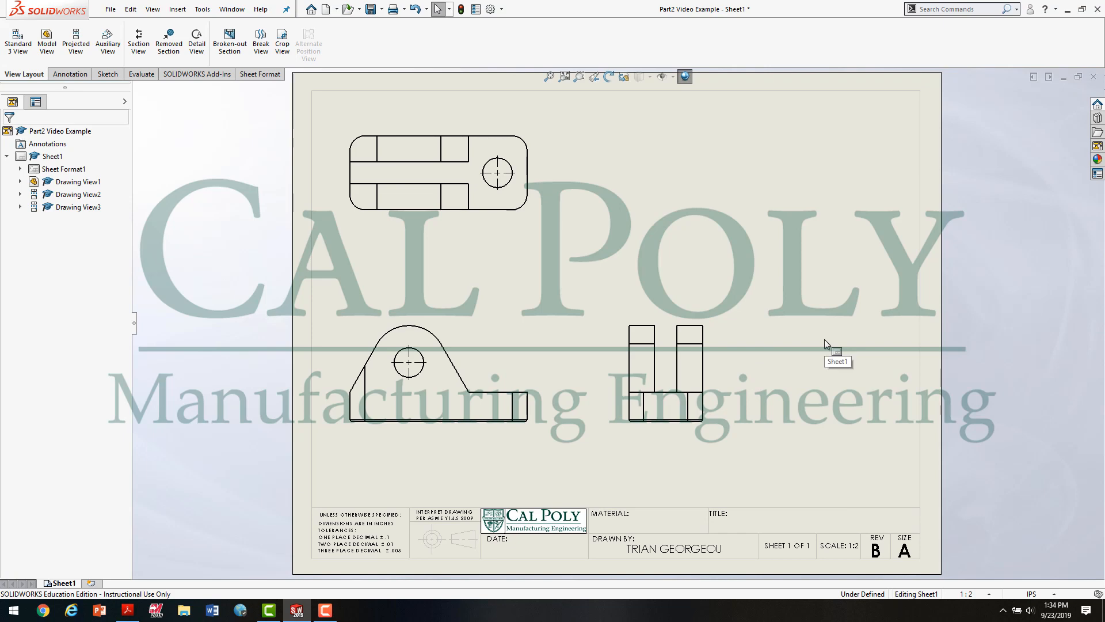
# Step: Compare the sheet with Figure 2.0 in the assignment PDF and remove the tangent edges from the front view in SOLIDWORKS
pyautogui.click(127, 609)
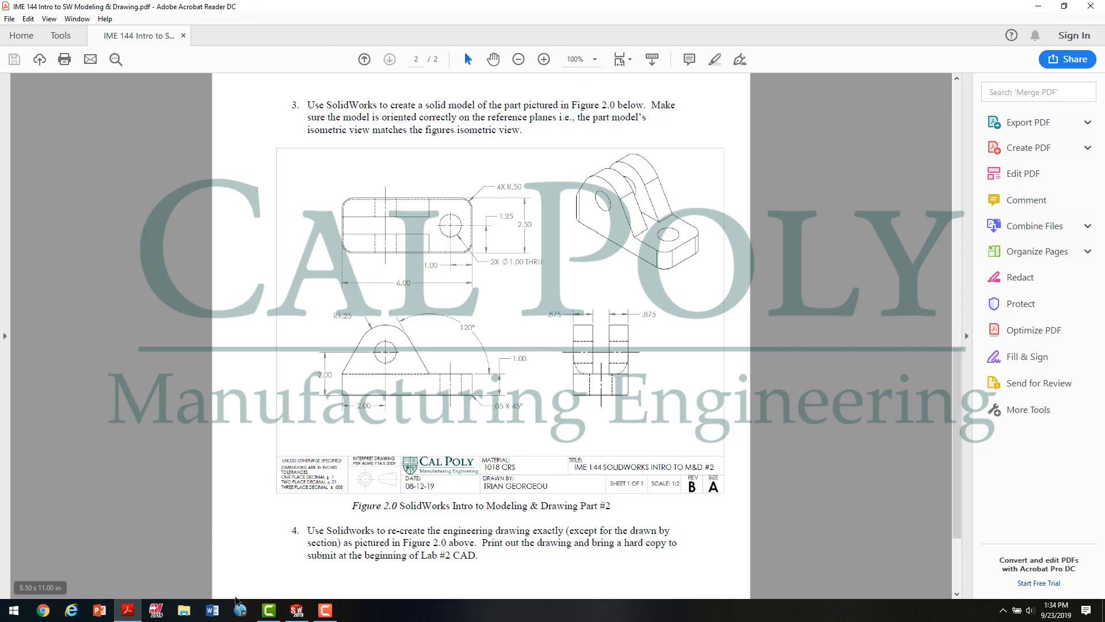
pyautogui.click(296, 609)
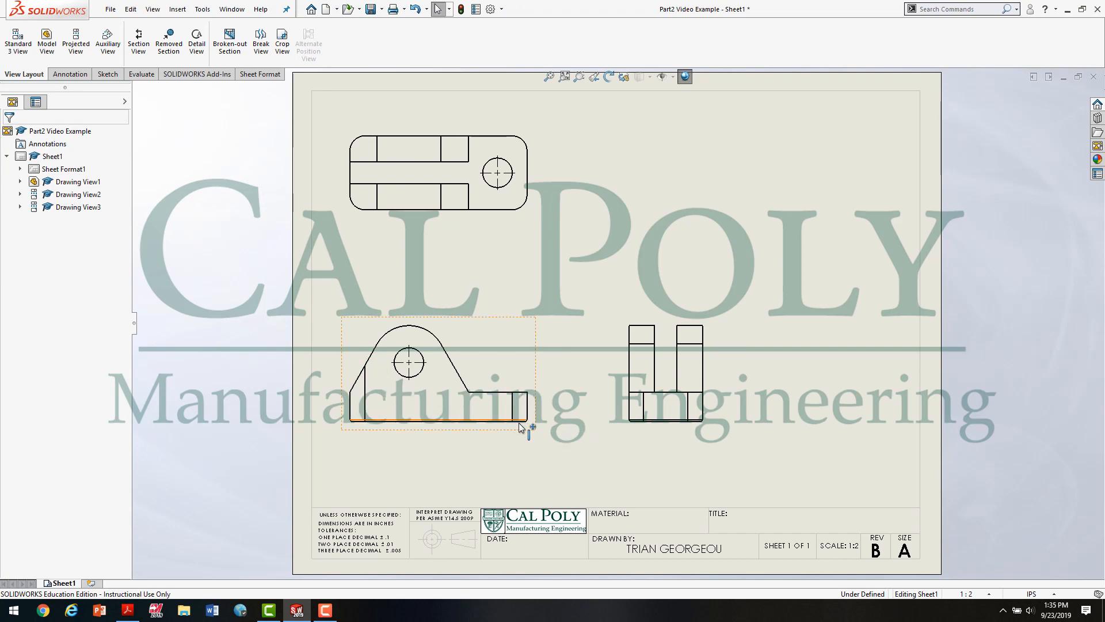
pyautogui.rightClick(526, 345)
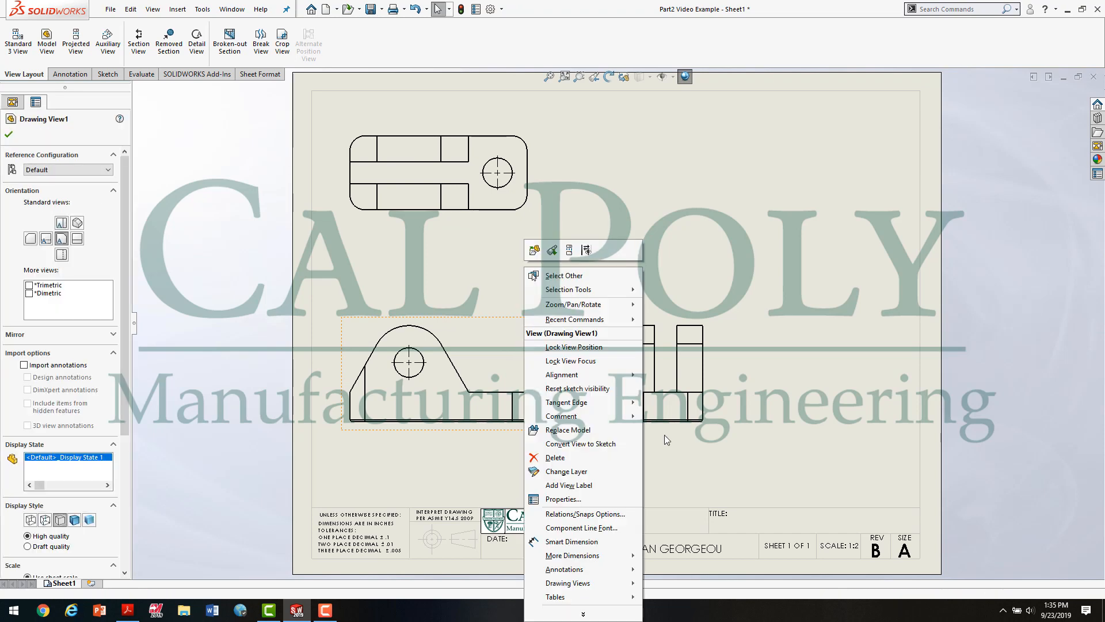
pyautogui.moveTo(604, 406)
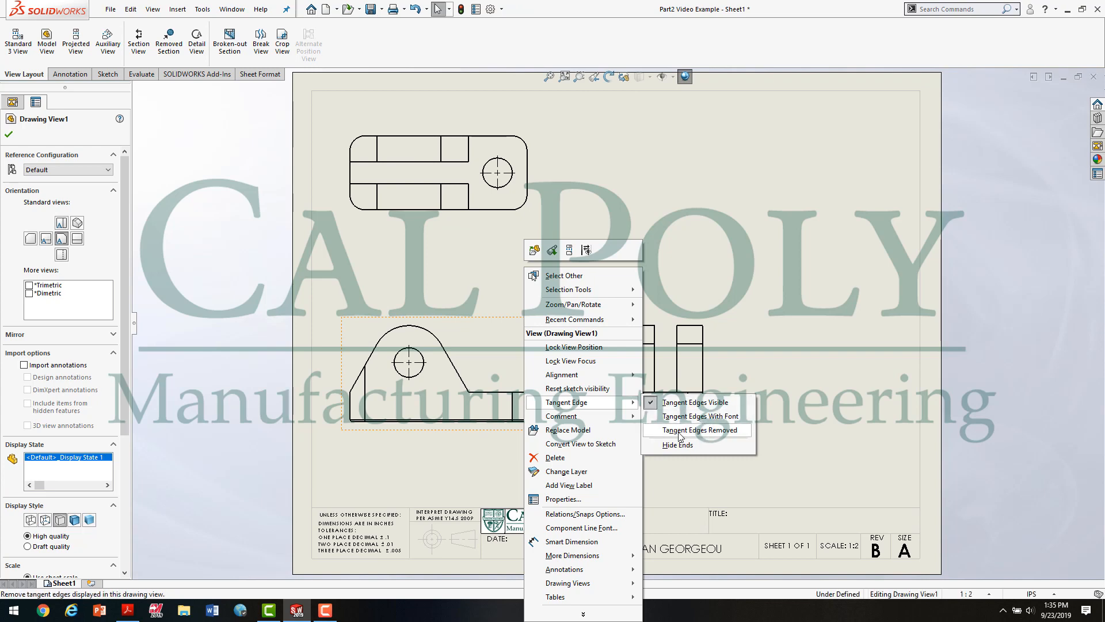
pyautogui.click(705, 431)
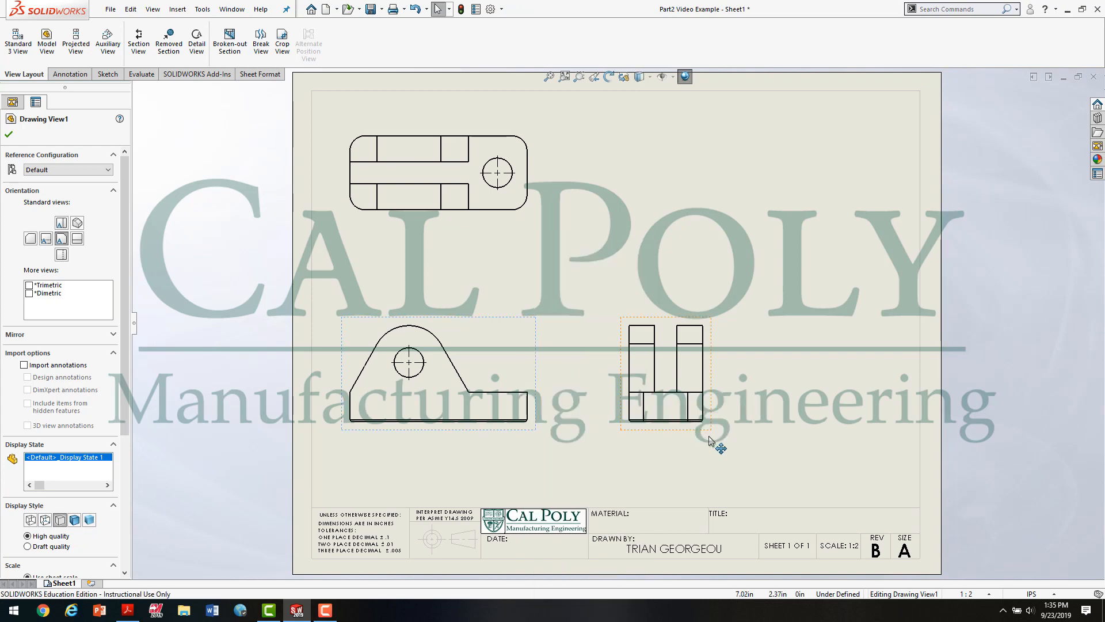
# Step: Remove the tangent edges from the side view and the top view
pyautogui.rightClick(709, 379)
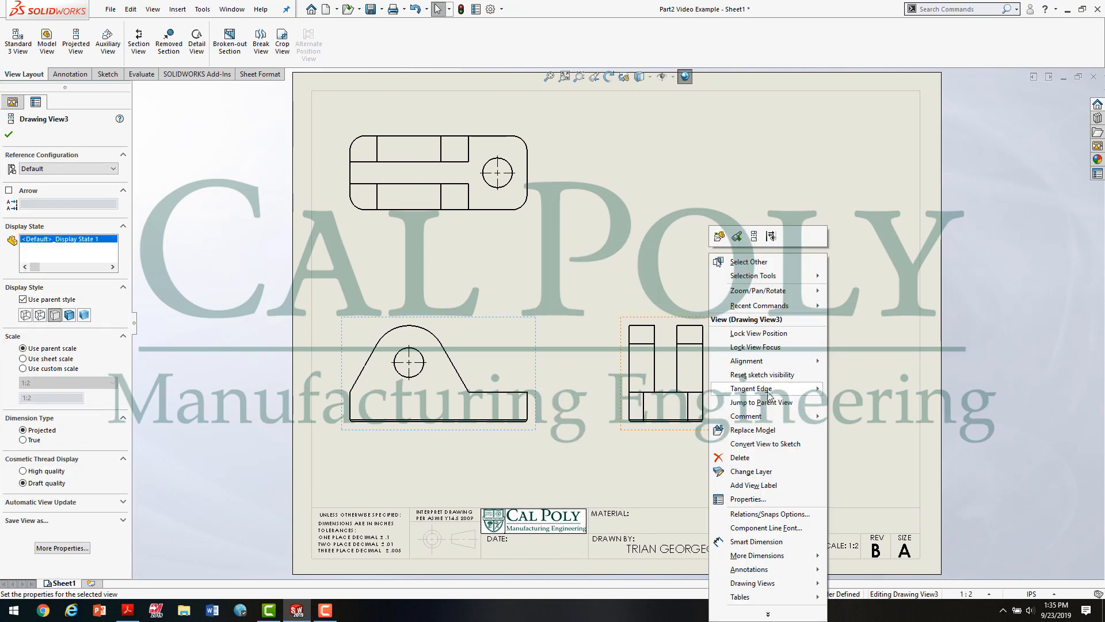
pyautogui.moveTo(760, 388)
pyautogui.click(877, 419)
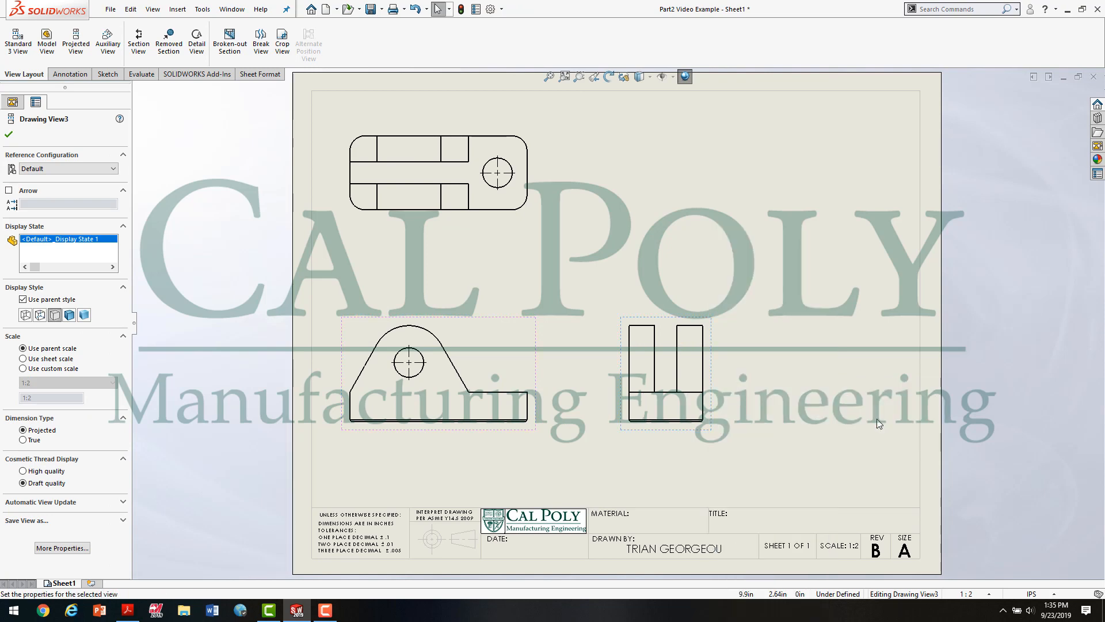
pyautogui.rightClick(535, 173)
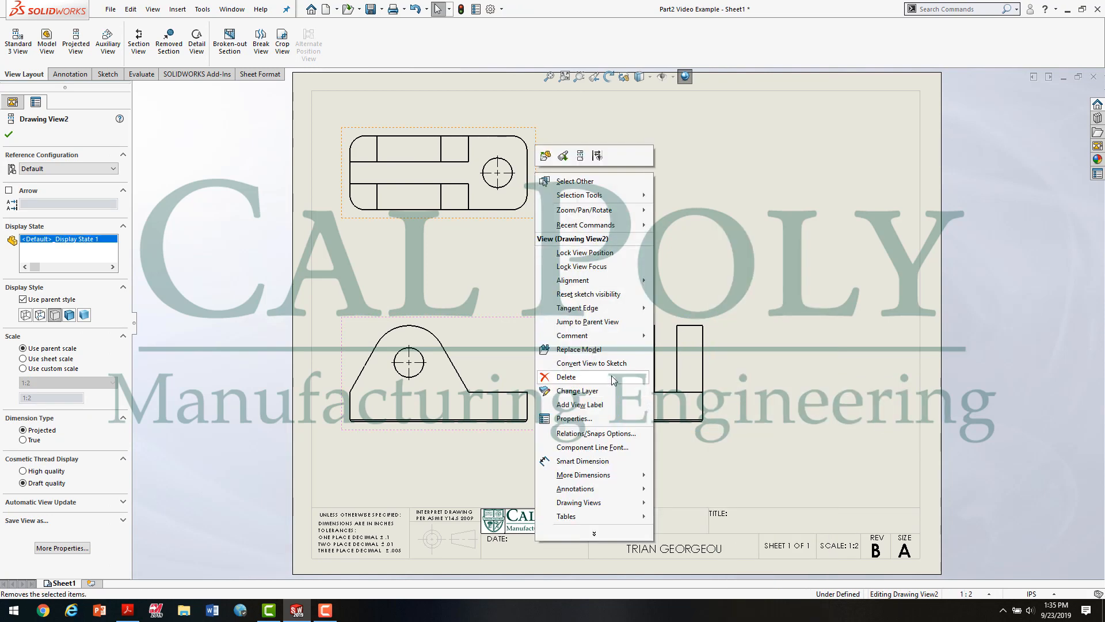
pyautogui.moveTo(613, 309)
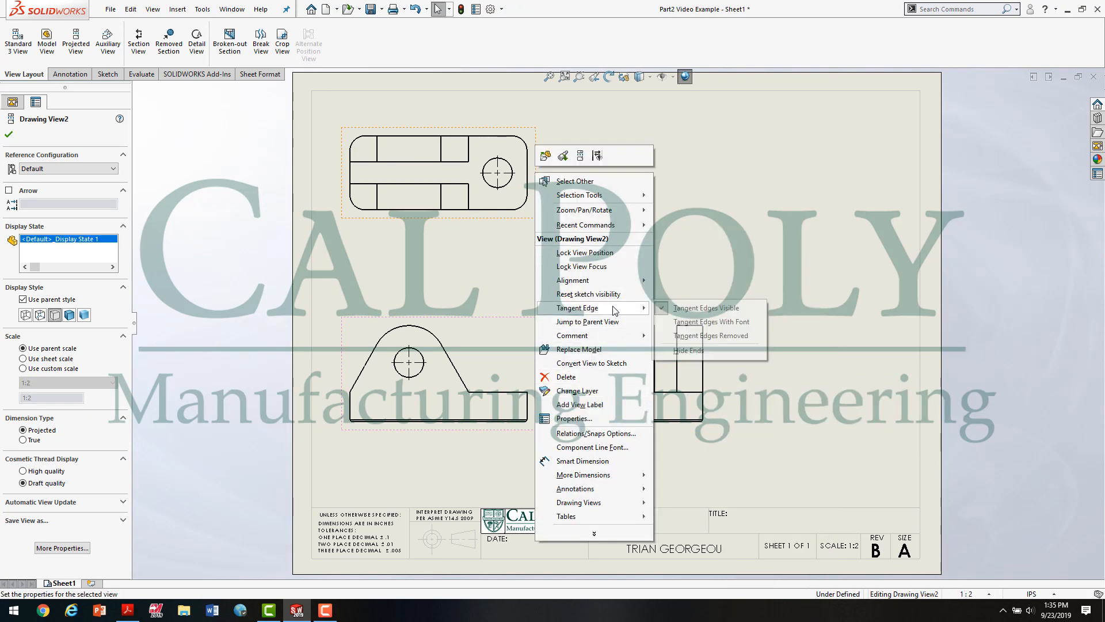
pyautogui.click(714, 336)
pyautogui.click(721, 243)
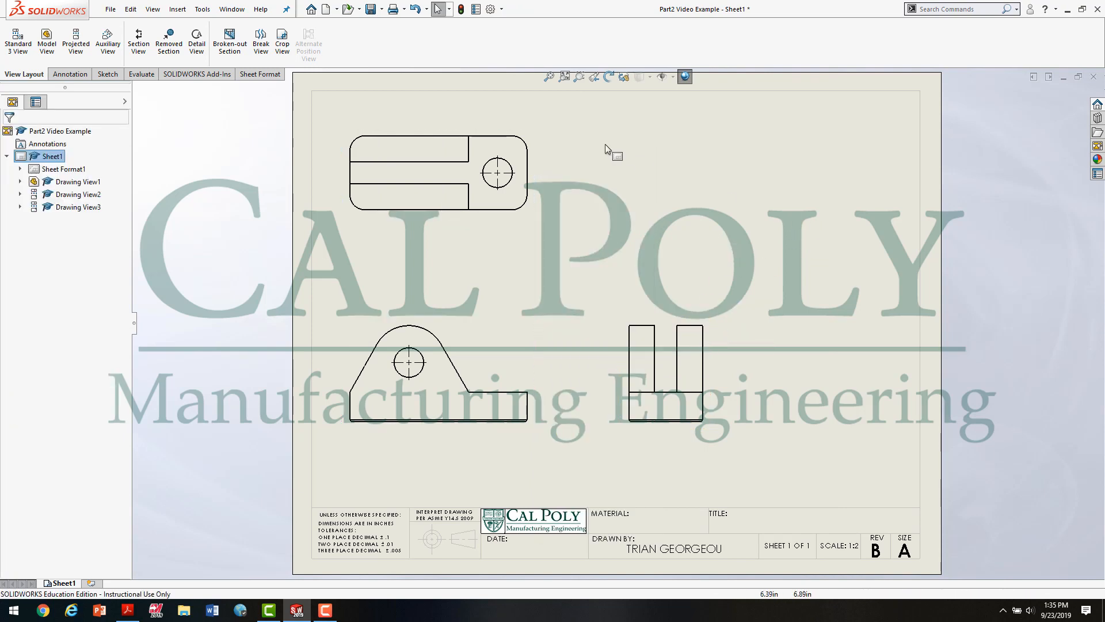
# Step: Check Figure 2.0 in the PDF again and set the front view's display style to Hidden Lines Visible in SOLIDWORKS
pyautogui.click(127, 609)
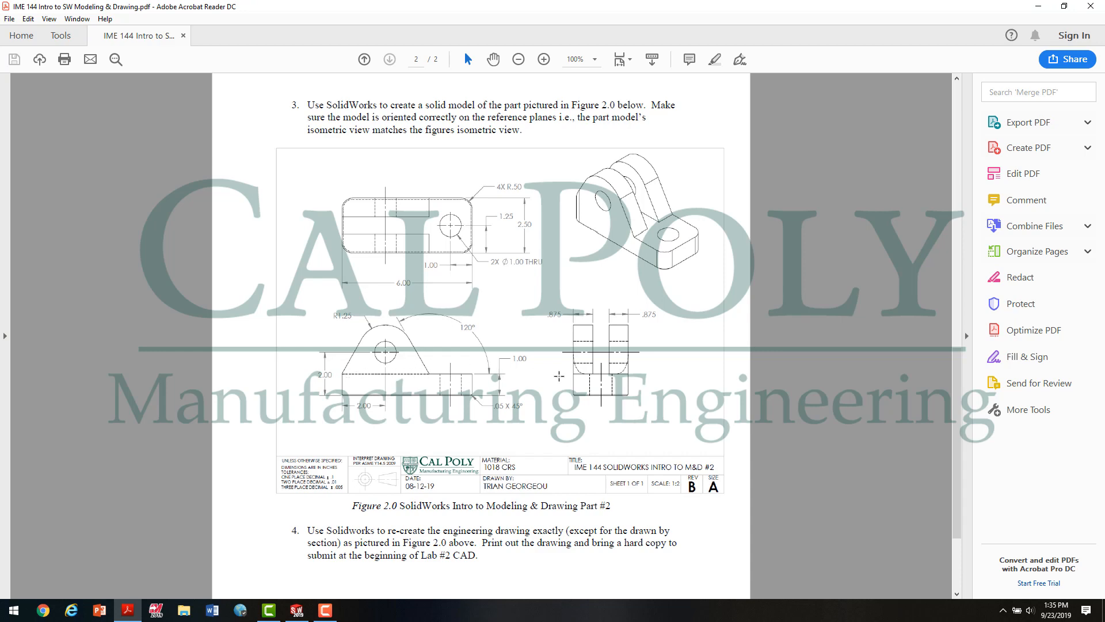
pyautogui.click(297, 610)
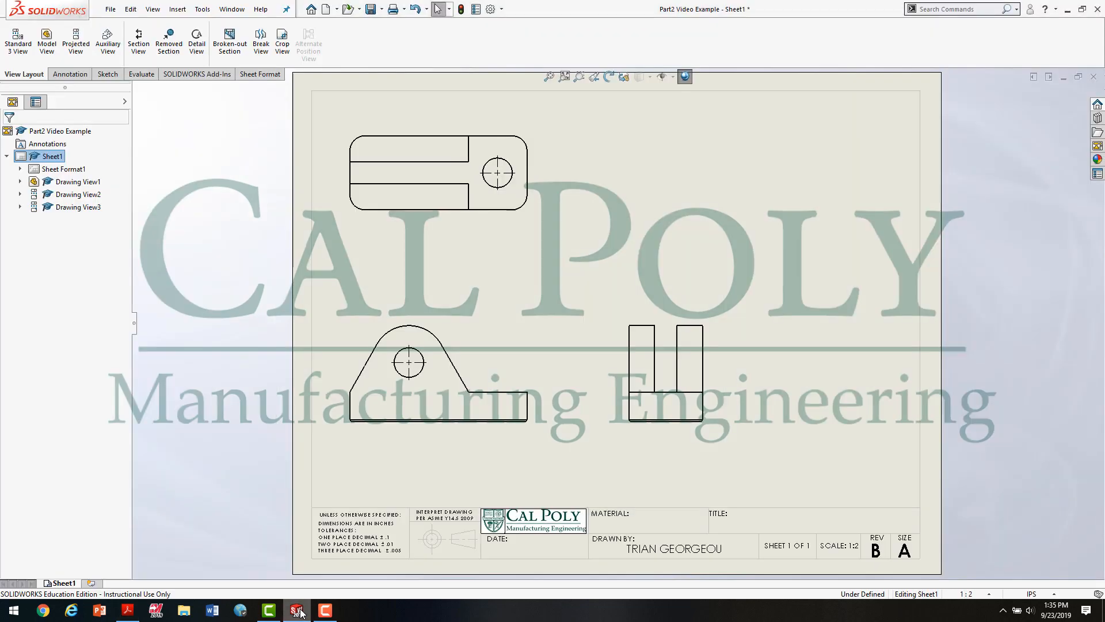
pyautogui.click(502, 350)
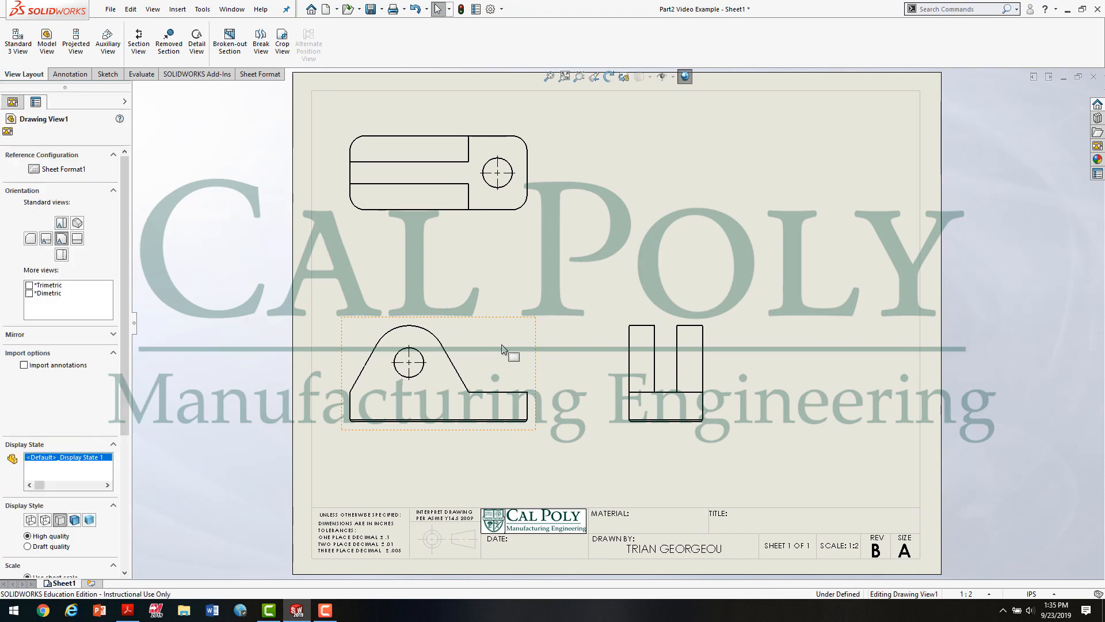
pyautogui.click(45, 520)
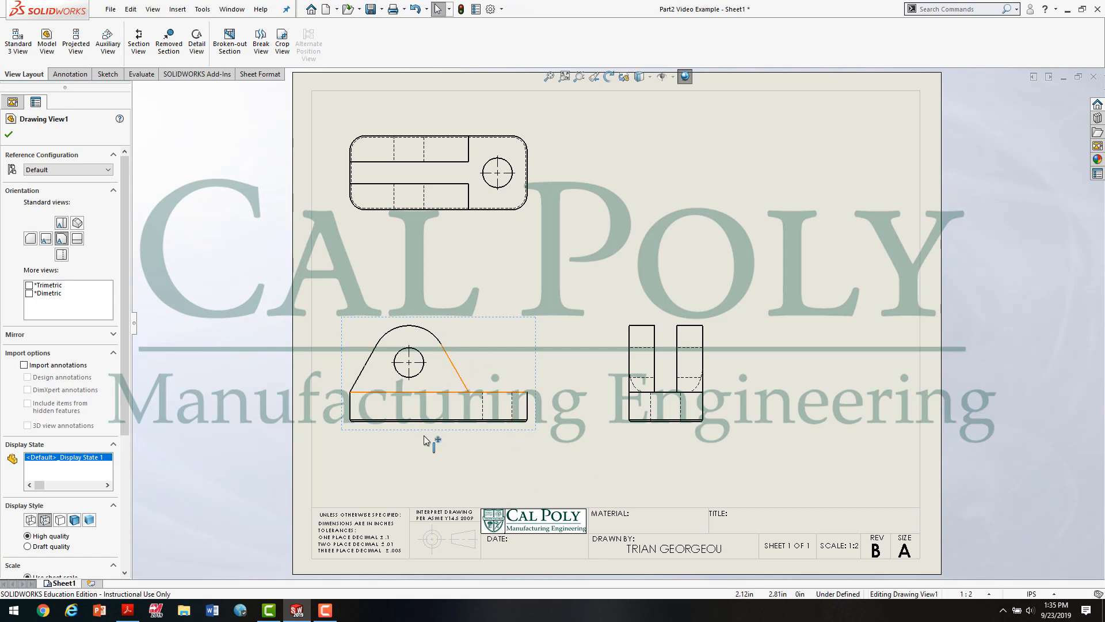
pyautogui.click(599, 454)
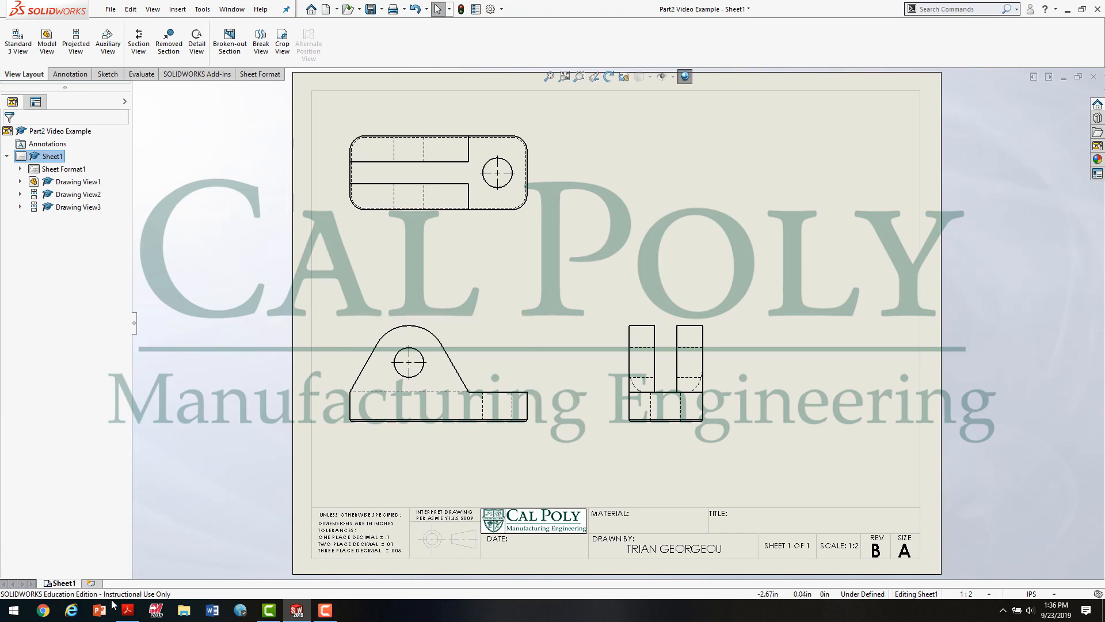
# Step: After consulting the PDF figure, project an isometric view from the front view and place it in the sheet's upper-right corner
pyautogui.click(127, 609)
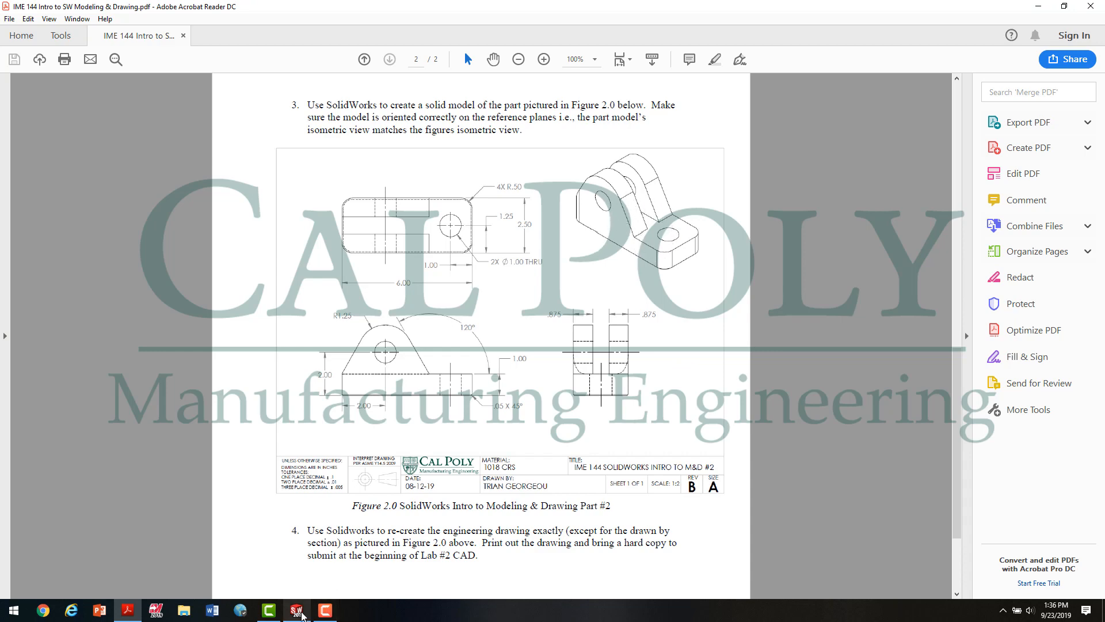
pyautogui.click(297, 610)
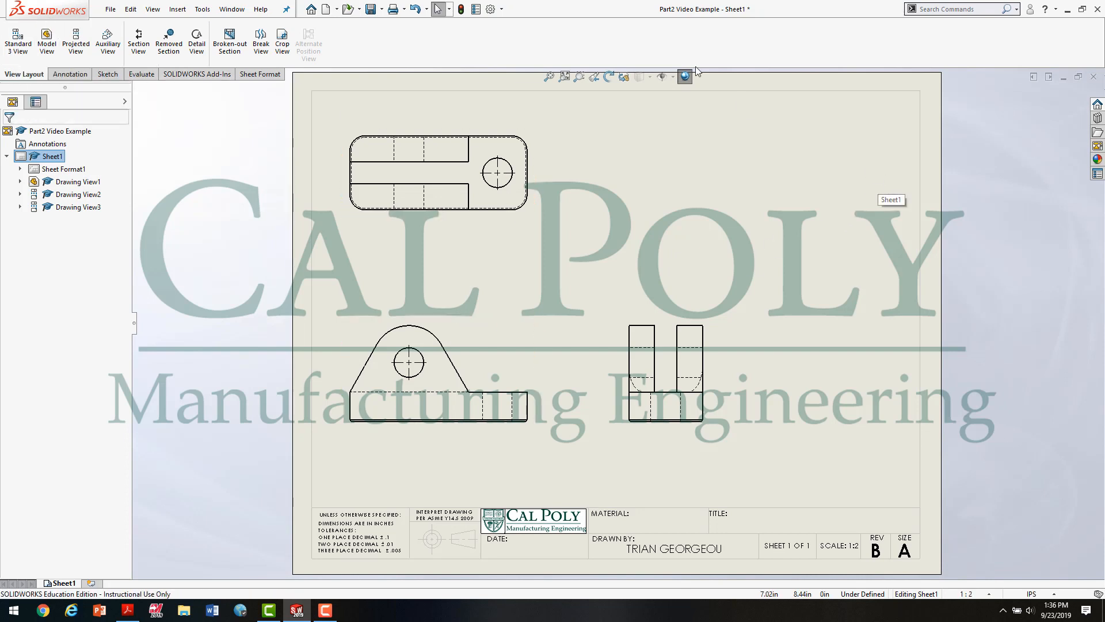
pyautogui.click(79, 47)
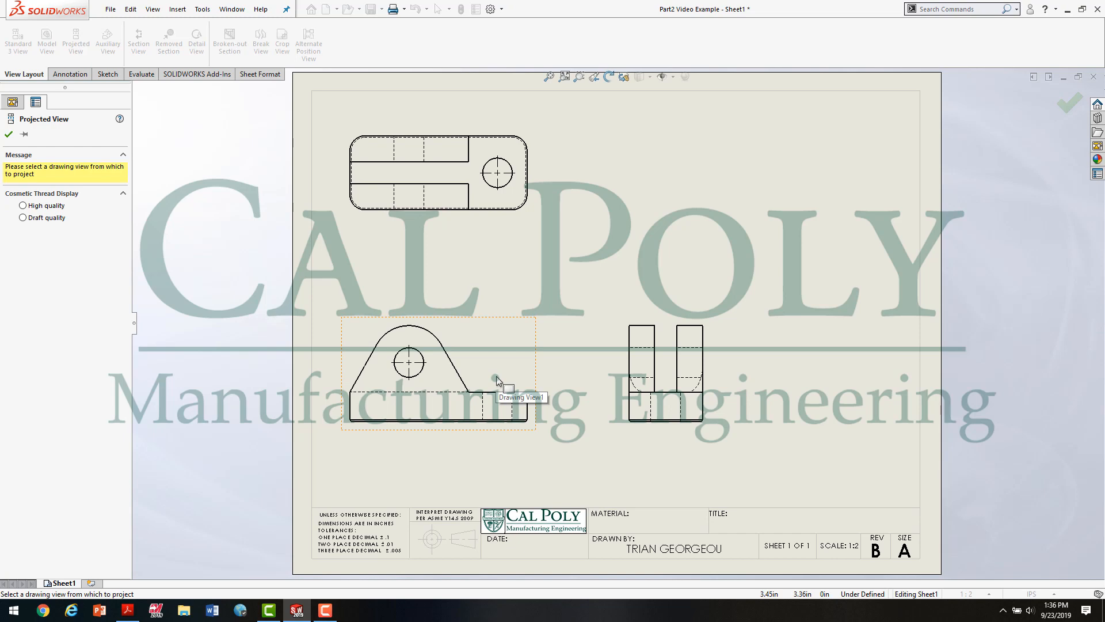
pyautogui.click(497, 379)
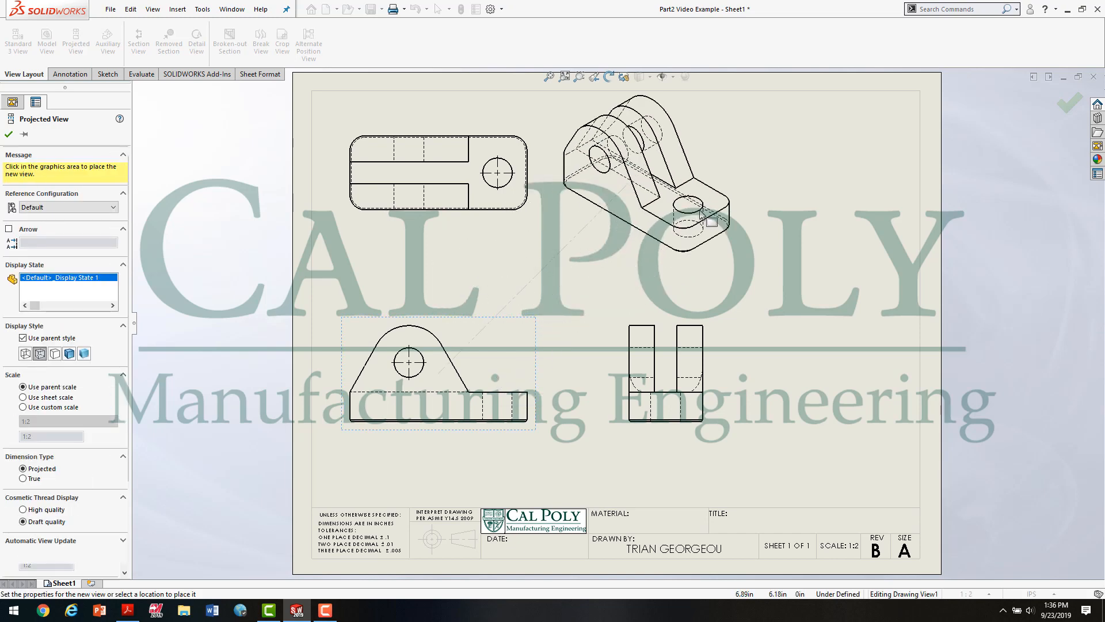
pyautogui.click(705, 211)
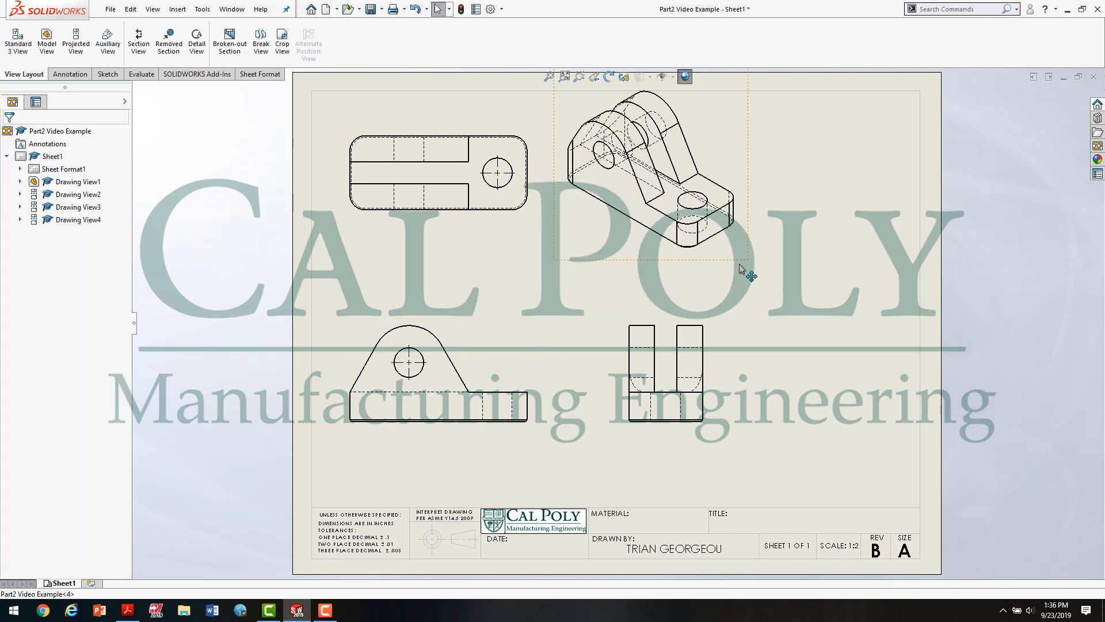
pyautogui.moveTo(742, 269); pyautogui.dragTo(916, 273)
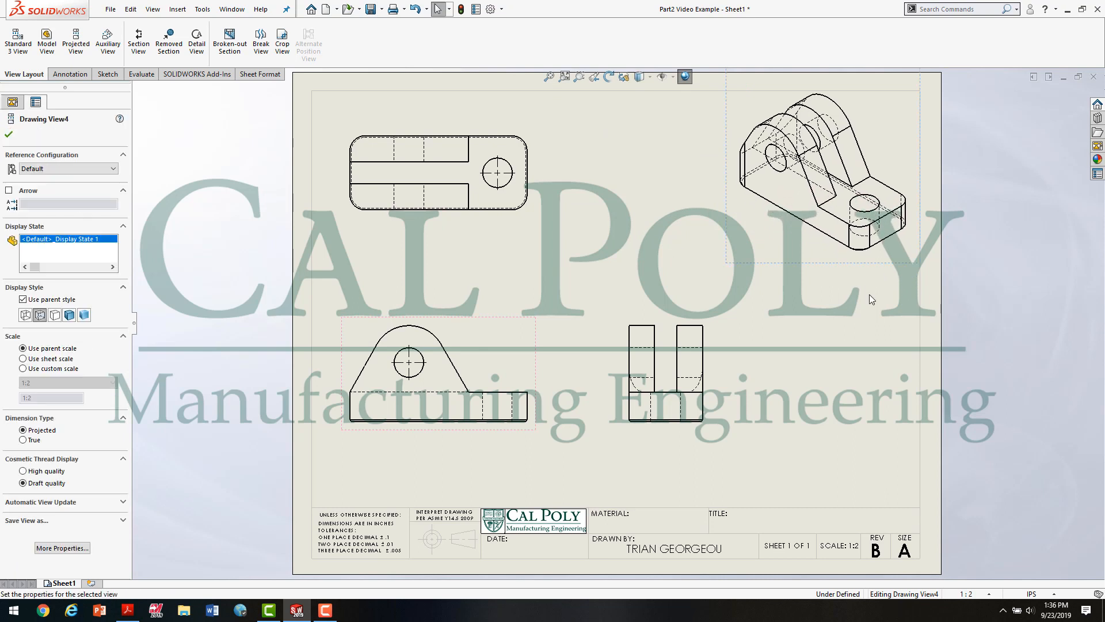
pyautogui.click(843, 329)
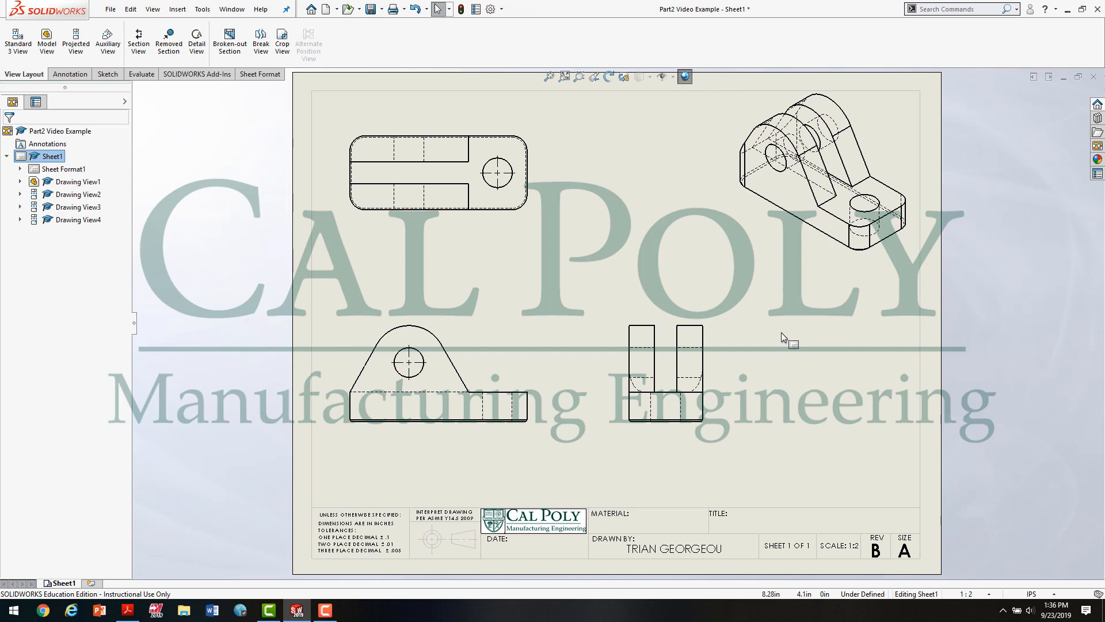
pyautogui.click(75, 41)
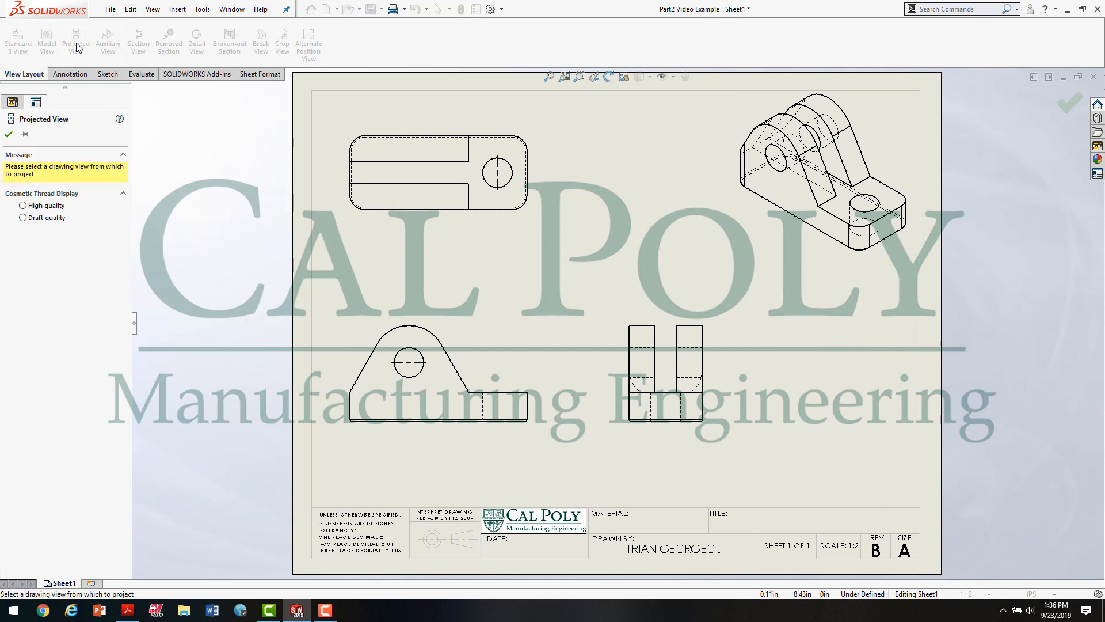
pyautogui.click(684, 354)
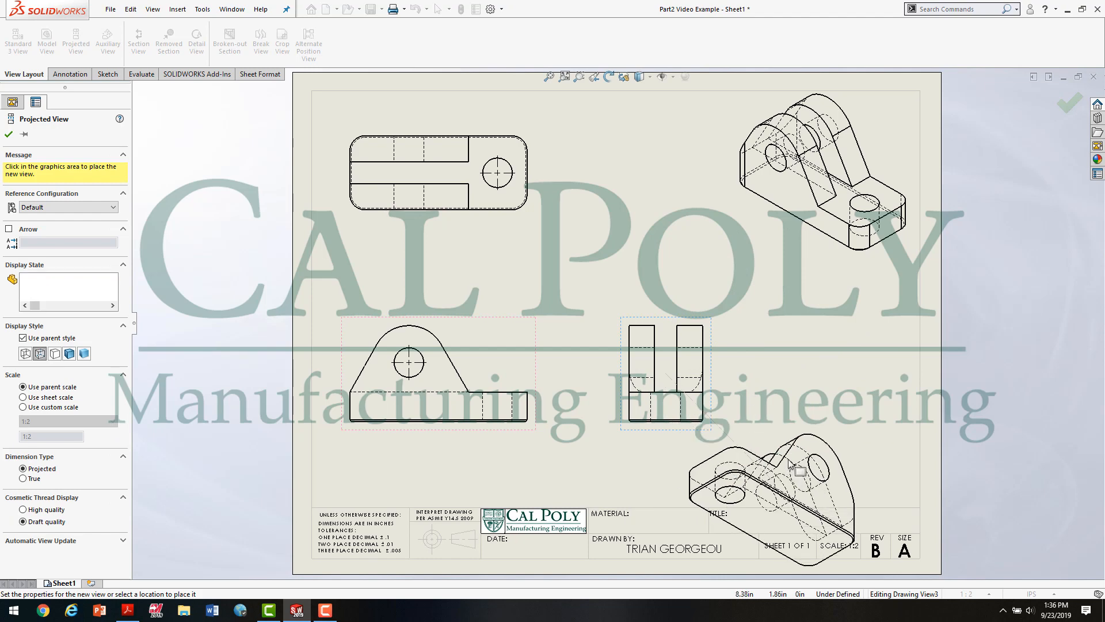
pyautogui.press('Escape')
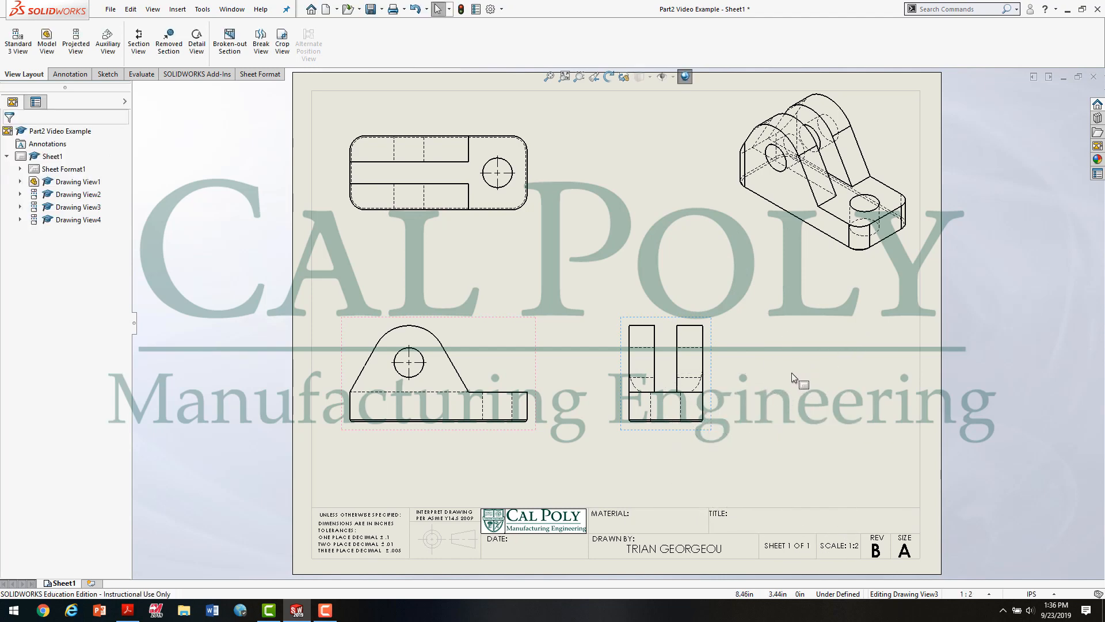
# Step: Set the isometric view's display style to Hidden Lines Removed
pyautogui.scroll(2, 870, 287)
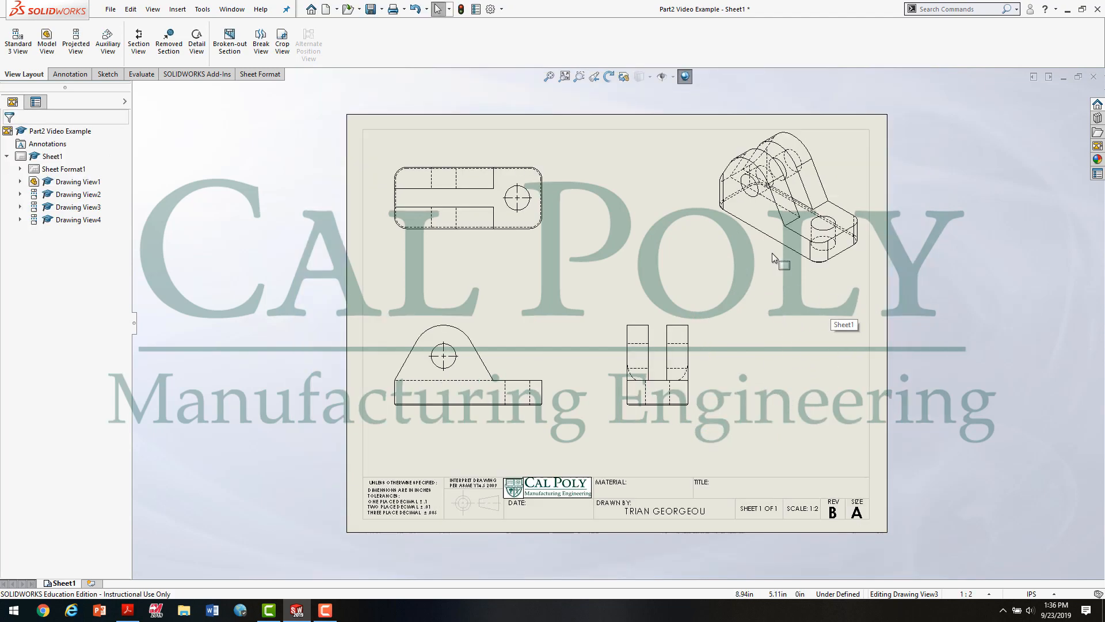
pyautogui.scroll(-1, 856, 229)
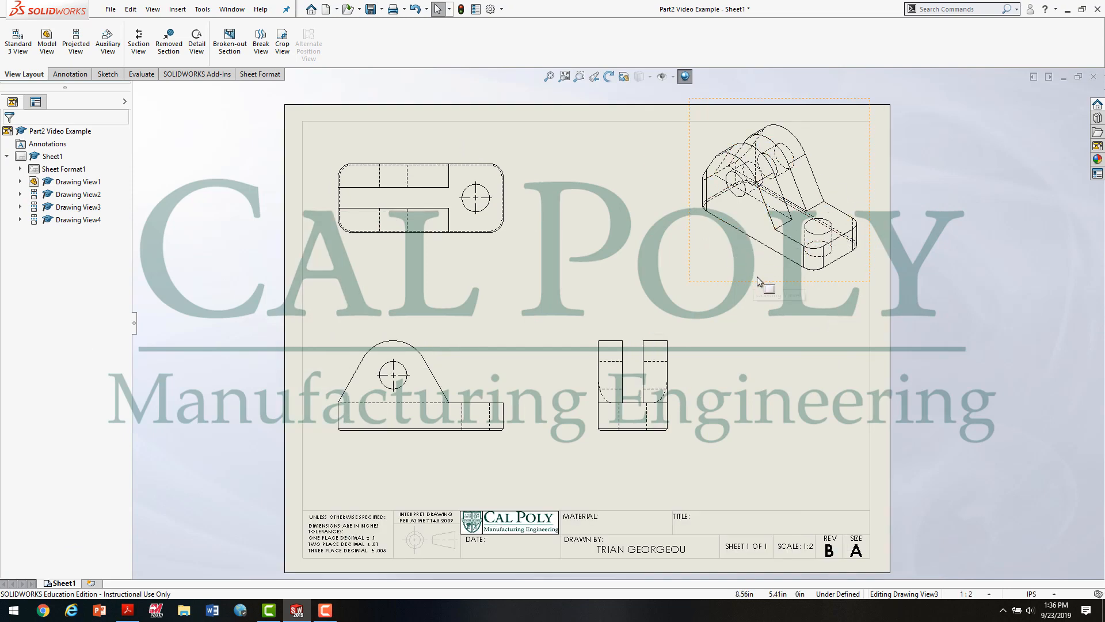
pyautogui.scroll(1, 758, 281)
pyautogui.scroll(-2, 789, 253)
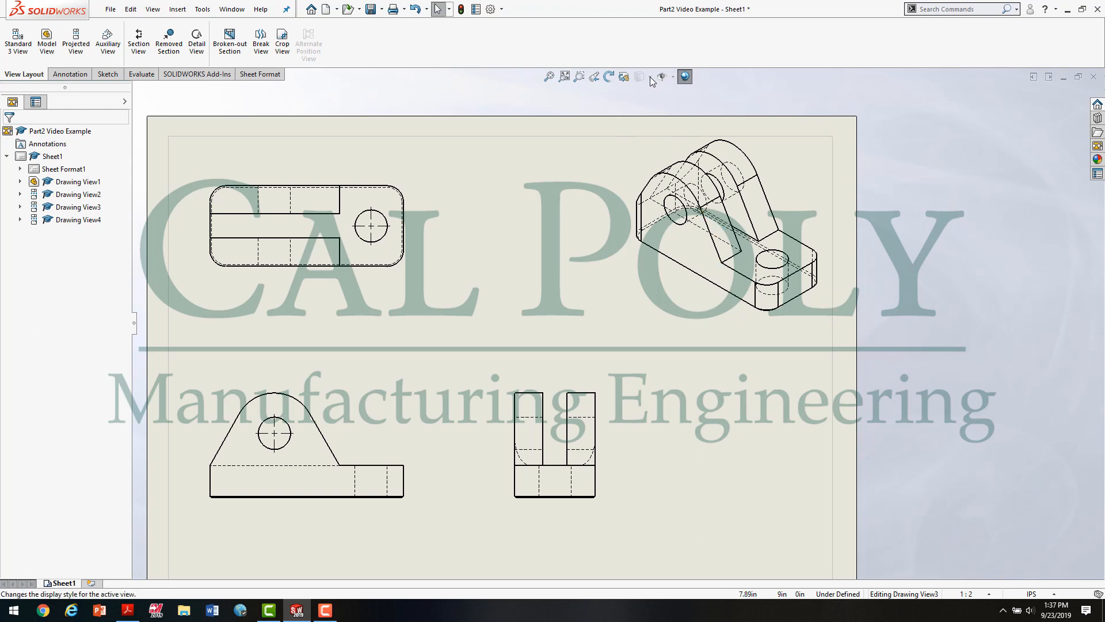
pyautogui.click(635, 162)
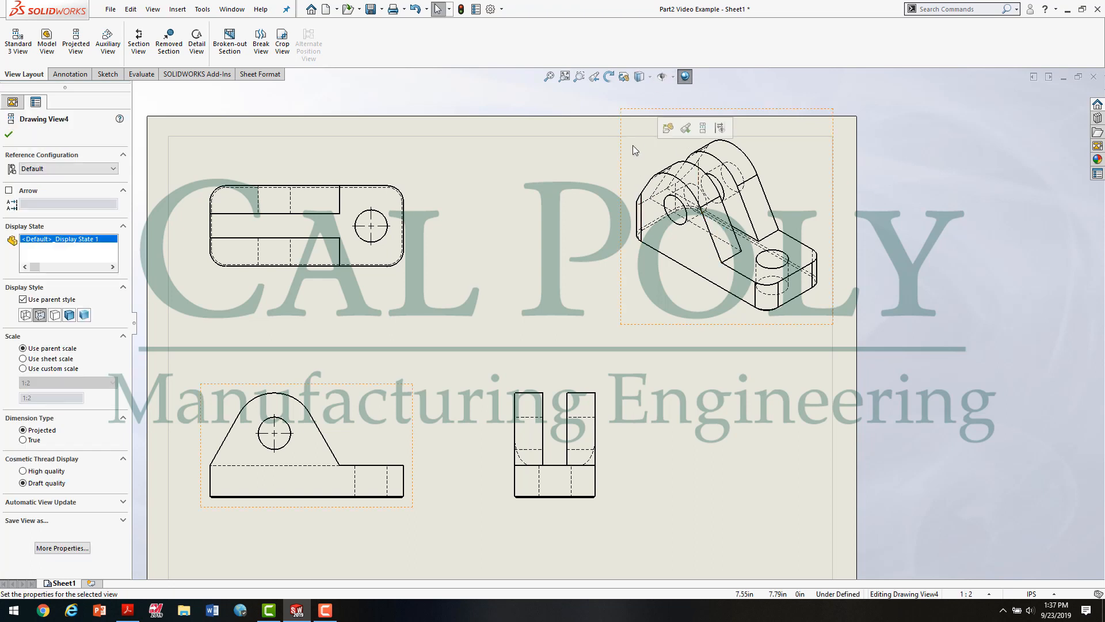
pyautogui.click(649, 77)
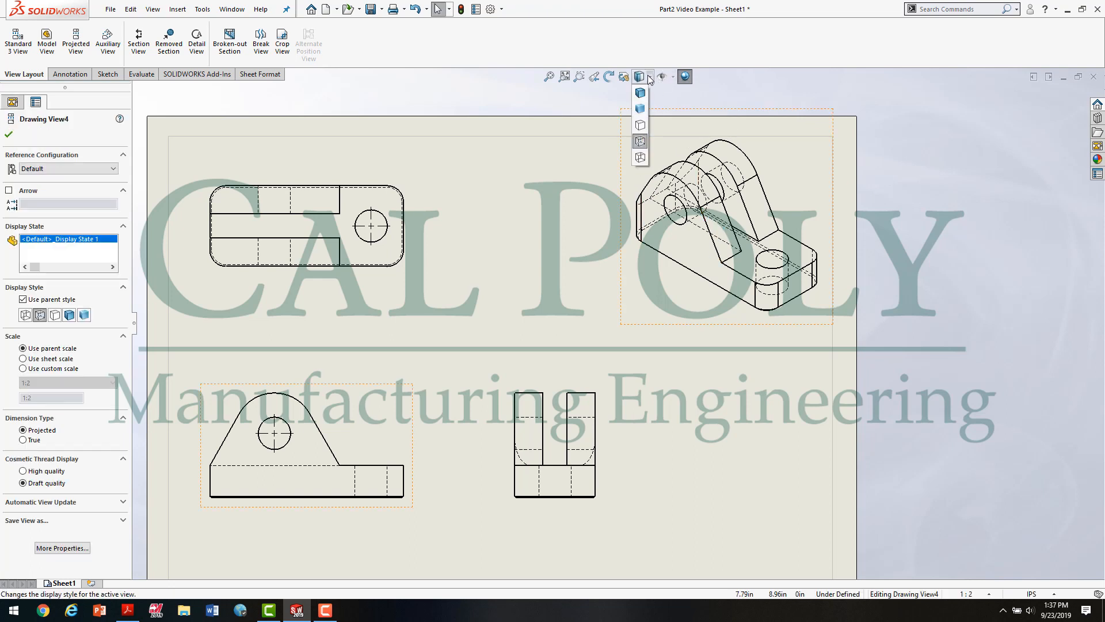
pyautogui.click(638, 127)
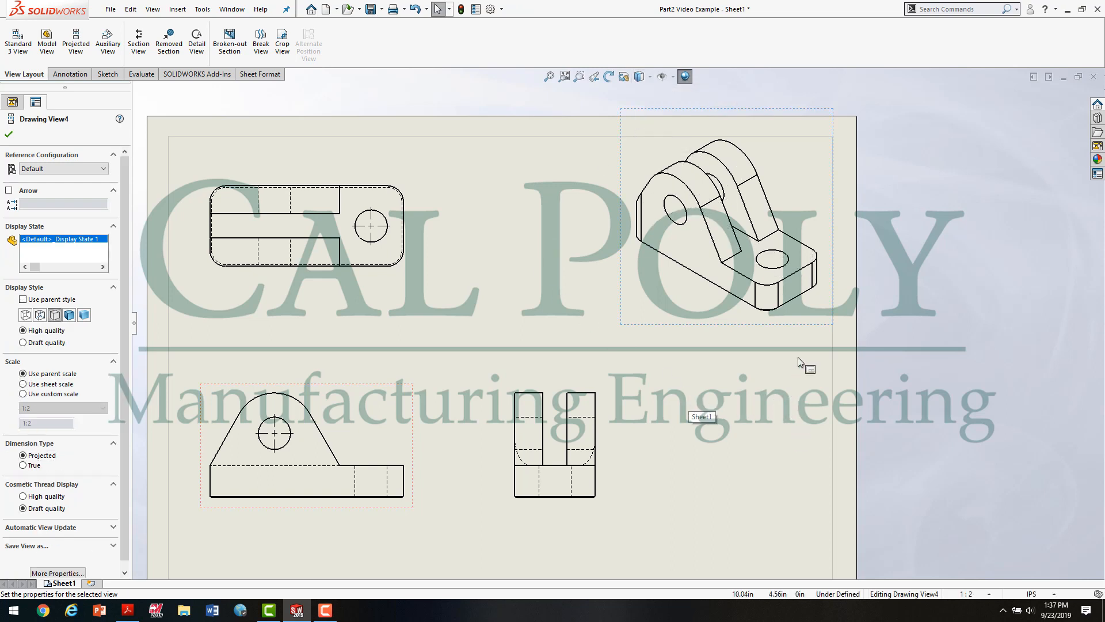
# Step: Remove the tangent edges from the isometric view
pyautogui.rightClick(692, 303)
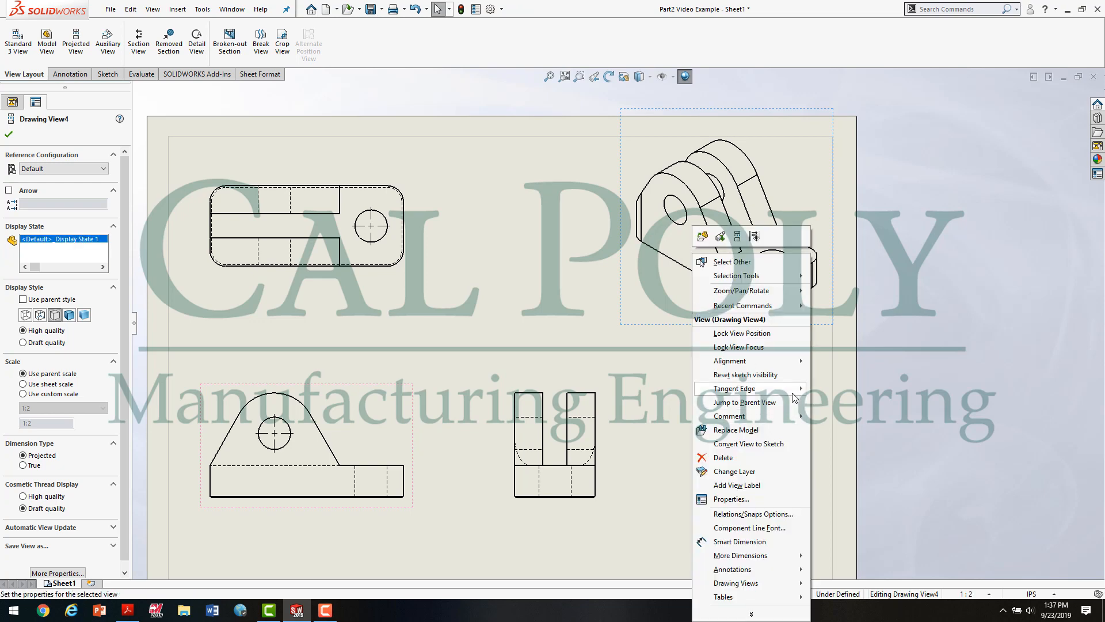
pyautogui.moveTo(793, 394)
pyautogui.click(876, 425)
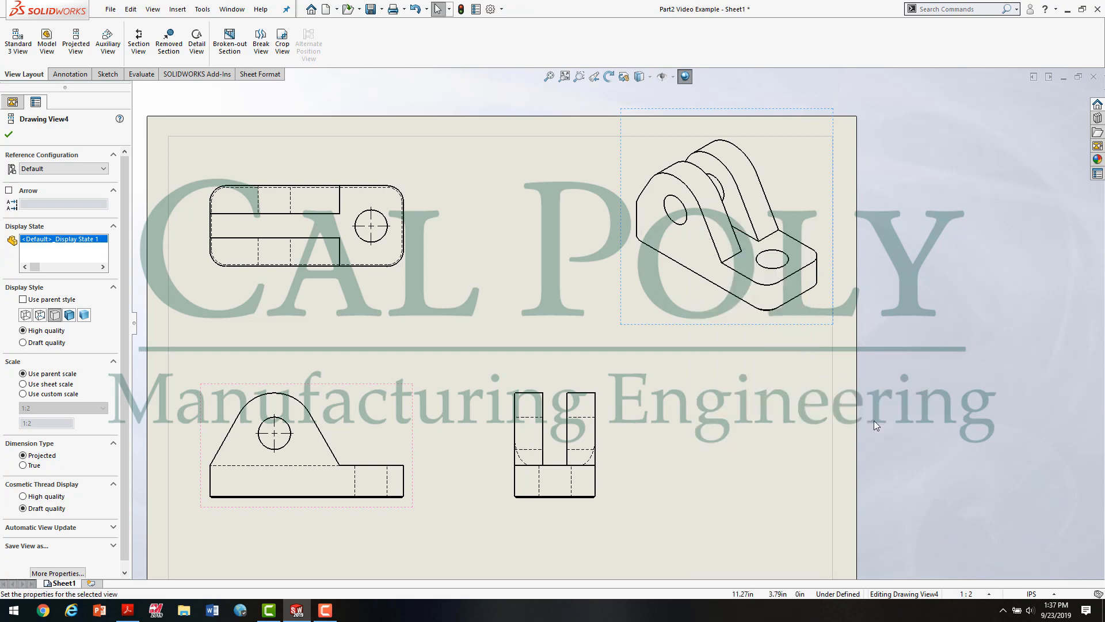
pyautogui.click(801, 419)
pyautogui.press('f')
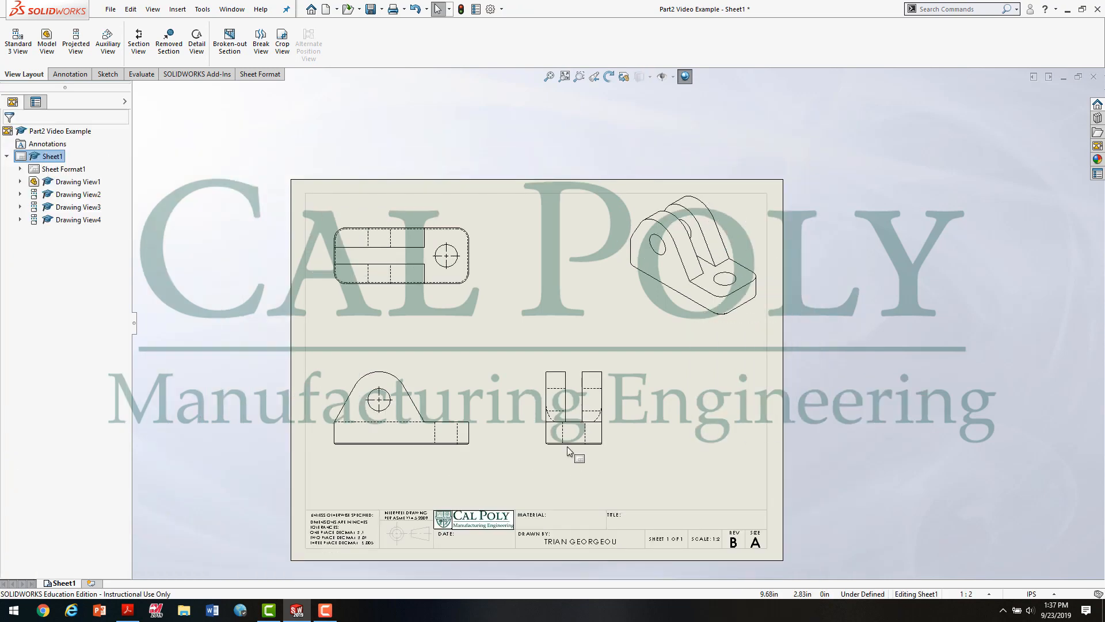
# Step: Check Figure 2.0 in the assignment PDF and set the isometric view's tangent edges to visible in SOLIDWORKS
pyautogui.click(128, 610)
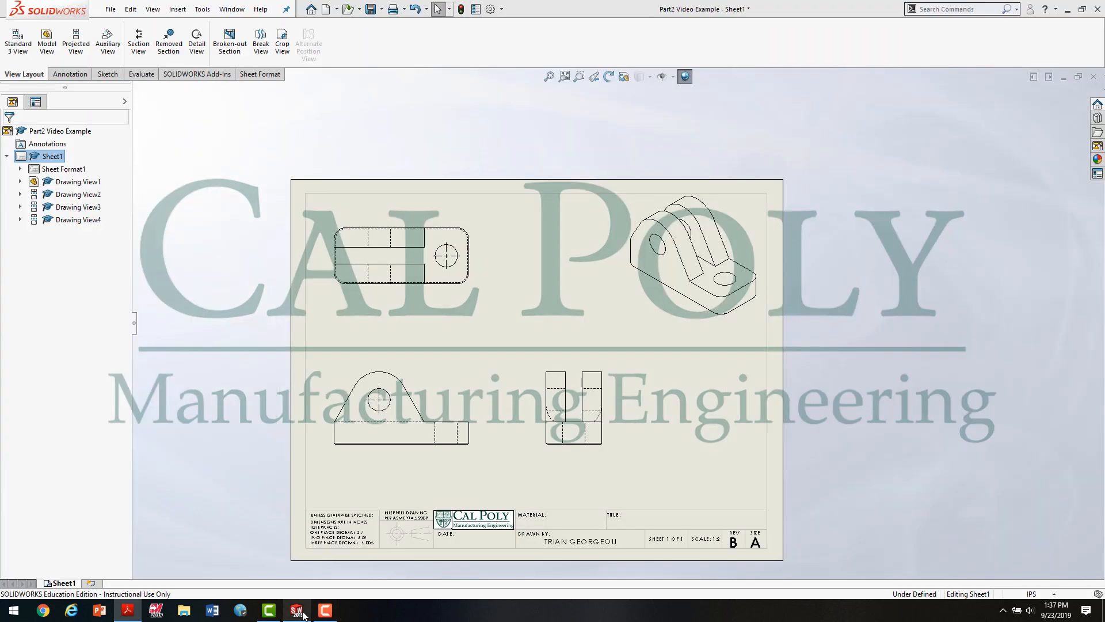
pyautogui.click(296, 611)
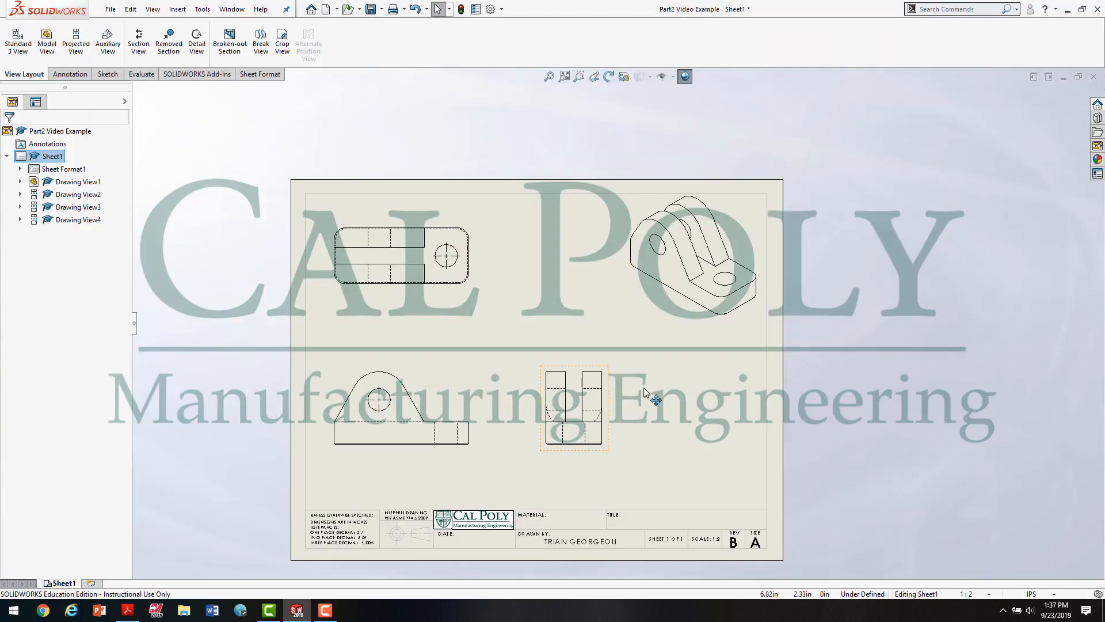
pyautogui.scroll(-2, 708, 288)
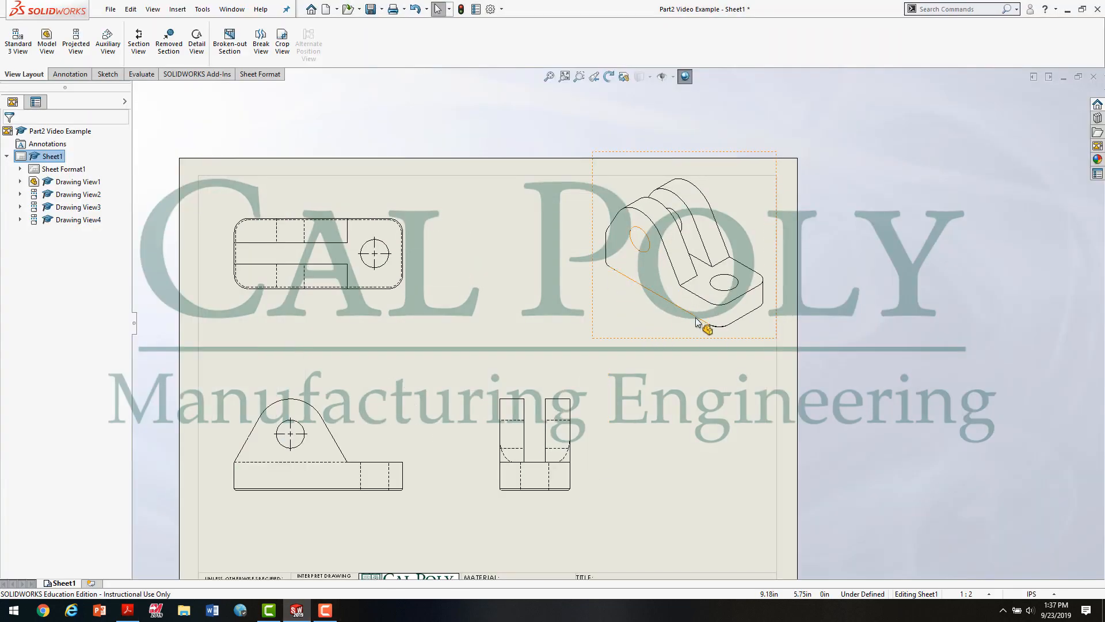
pyautogui.click(653, 324)
pyautogui.rightClick(654, 324)
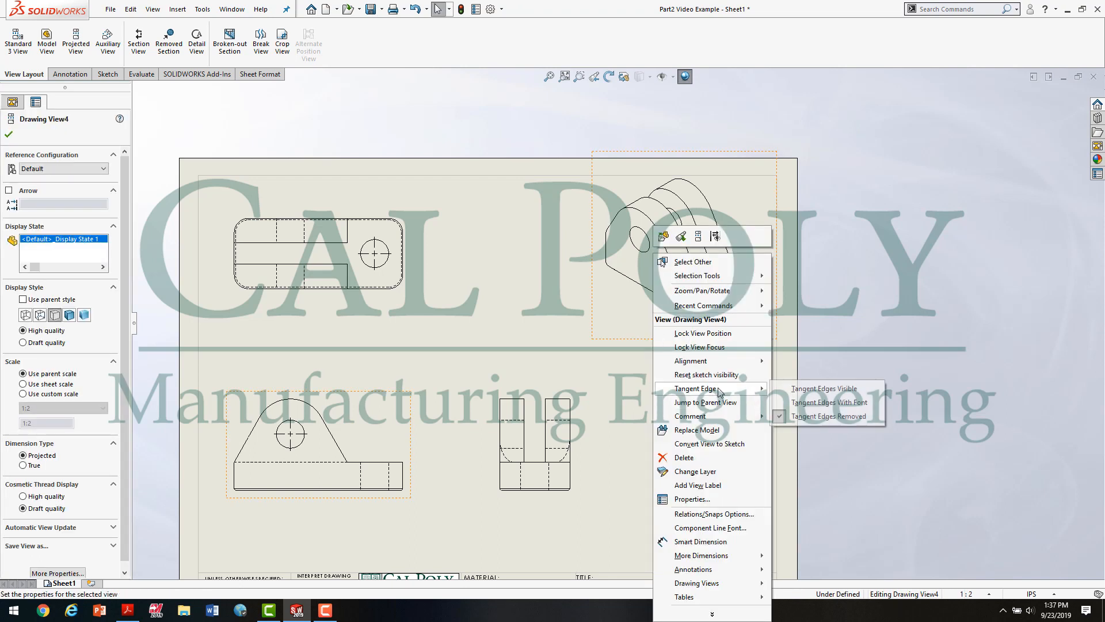
pyautogui.moveTo(718, 390)
pyautogui.click(826, 390)
pyautogui.click(683, 413)
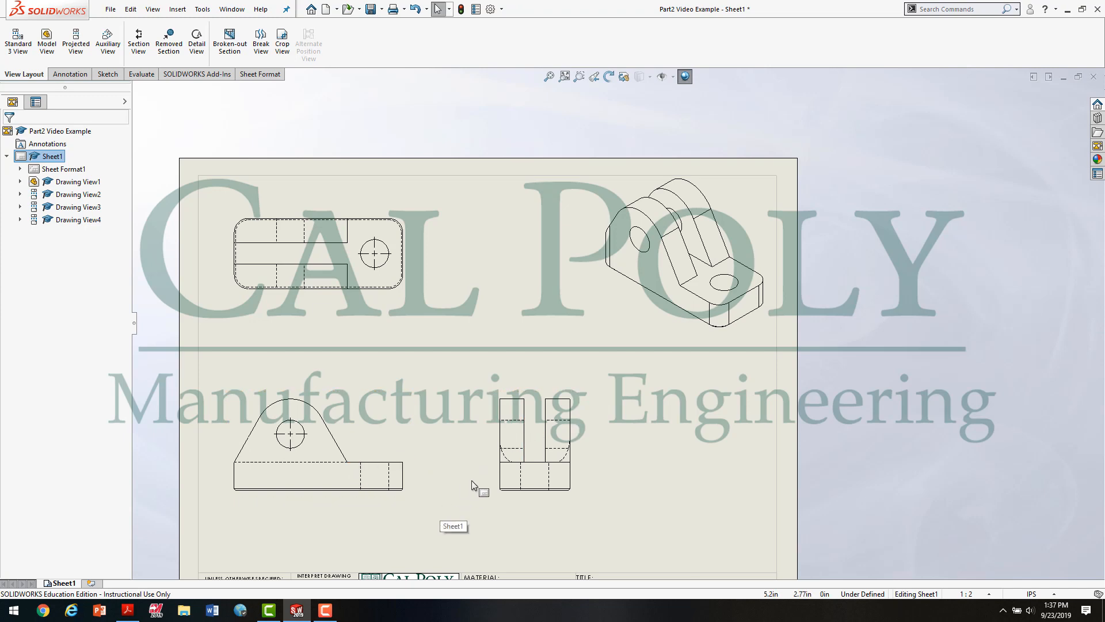
# Step: After consulting the PDF figure again, dimension the angle between the front view's sloped edge and the base's upper edge in SOLIDWORKS
pyautogui.click(128, 615)
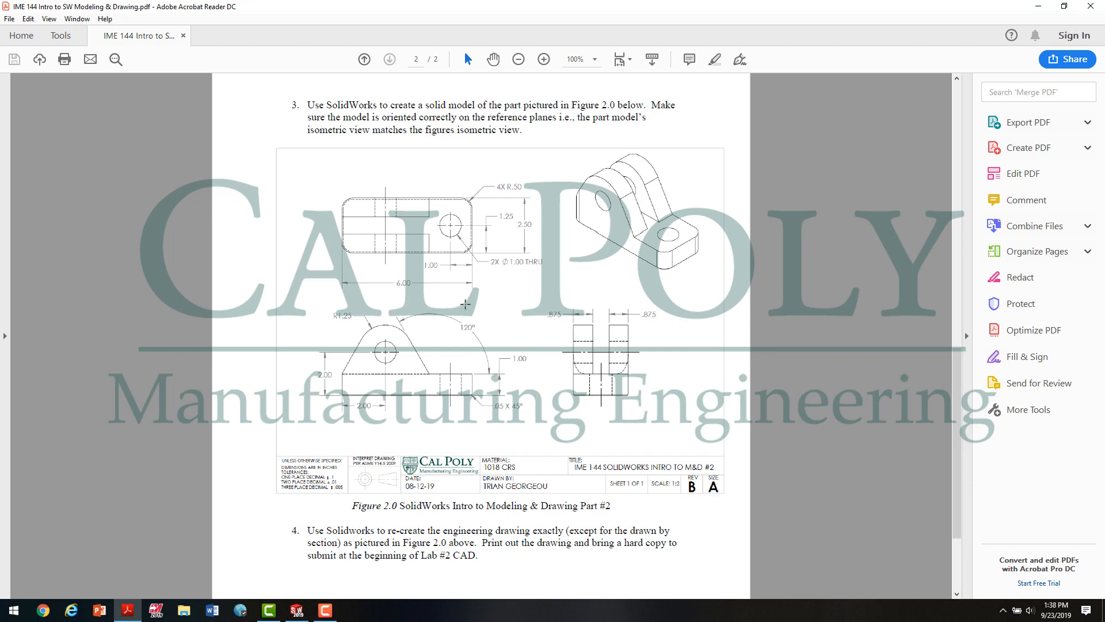
pyautogui.click(269, 610)
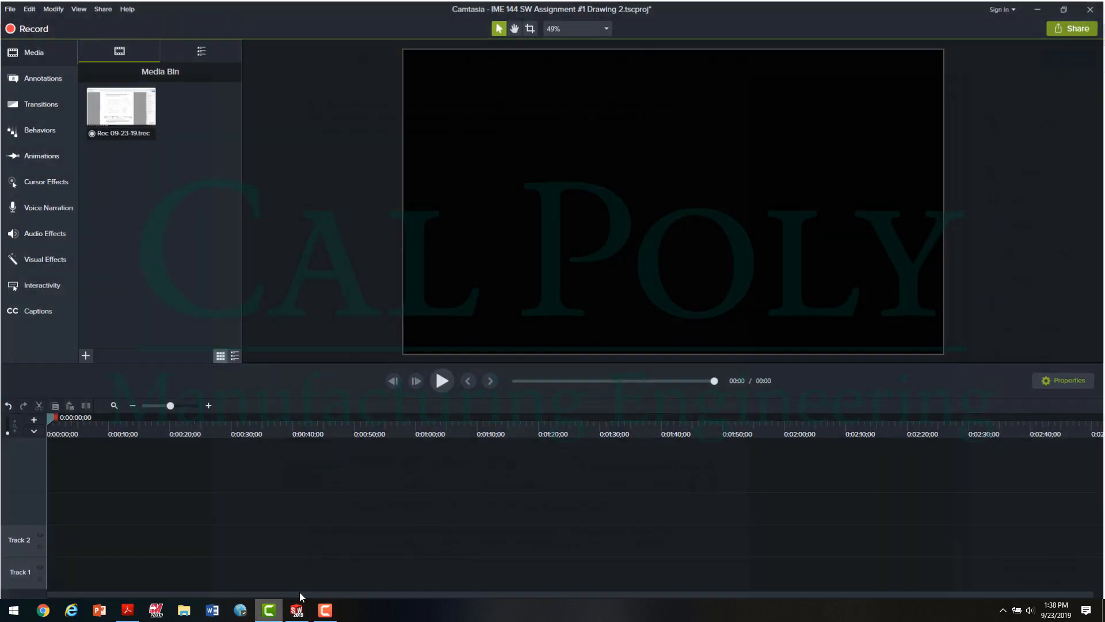
pyautogui.click(295, 614)
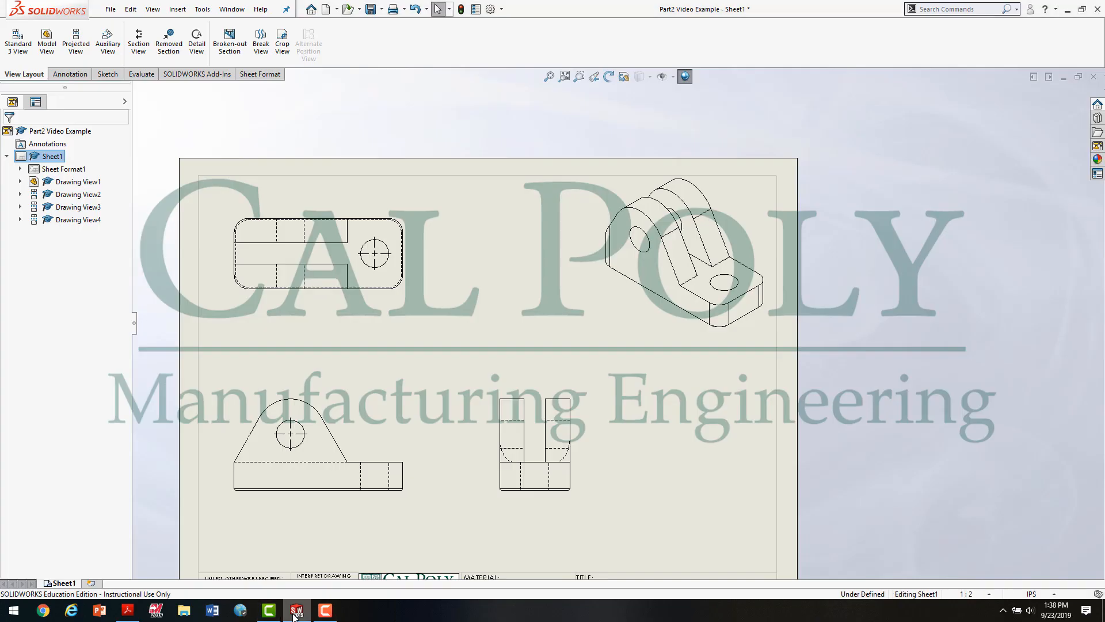
pyautogui.click(69, 74)
pyautogui.click(20, 40)
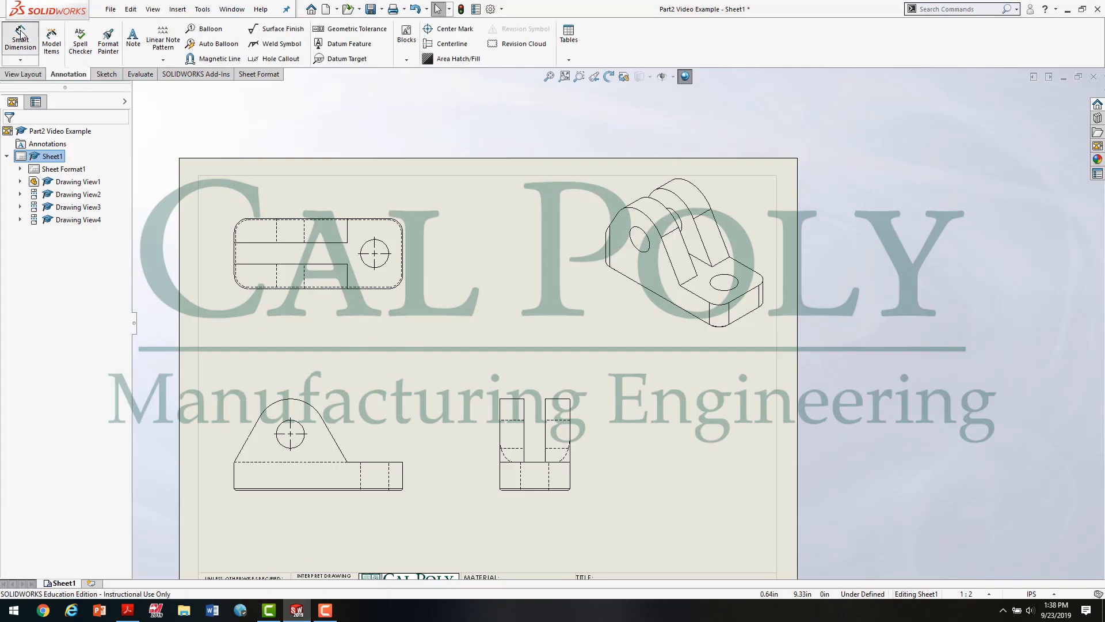
pyautogui.click(343, 454)
pyautogui.click(389, 462)
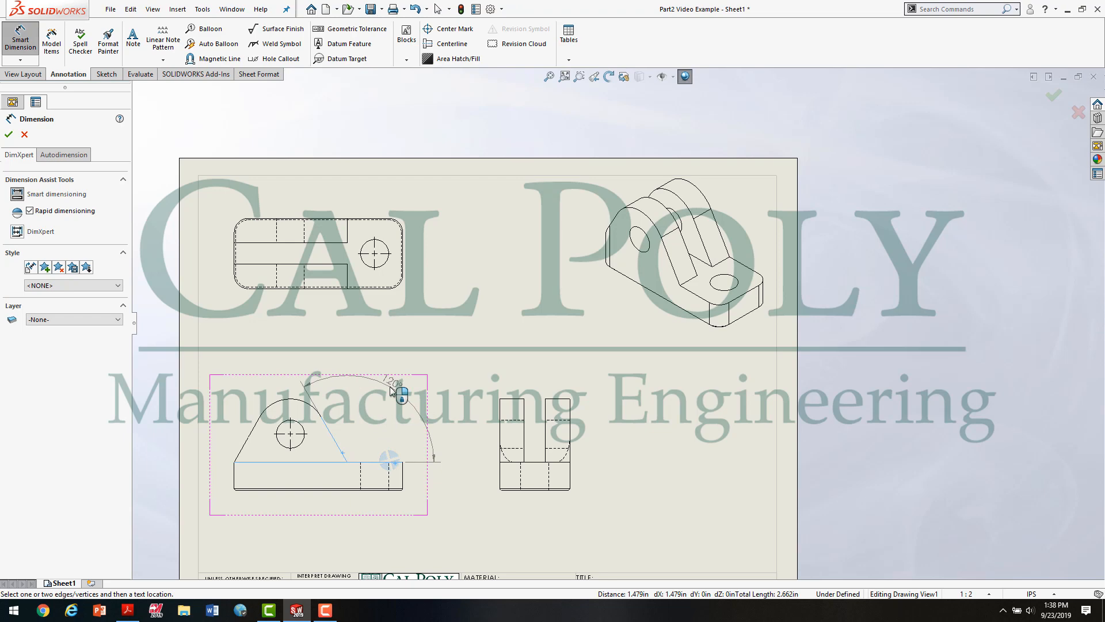
pyautogui.click(392, 392)
pyautogui.press('Escape')
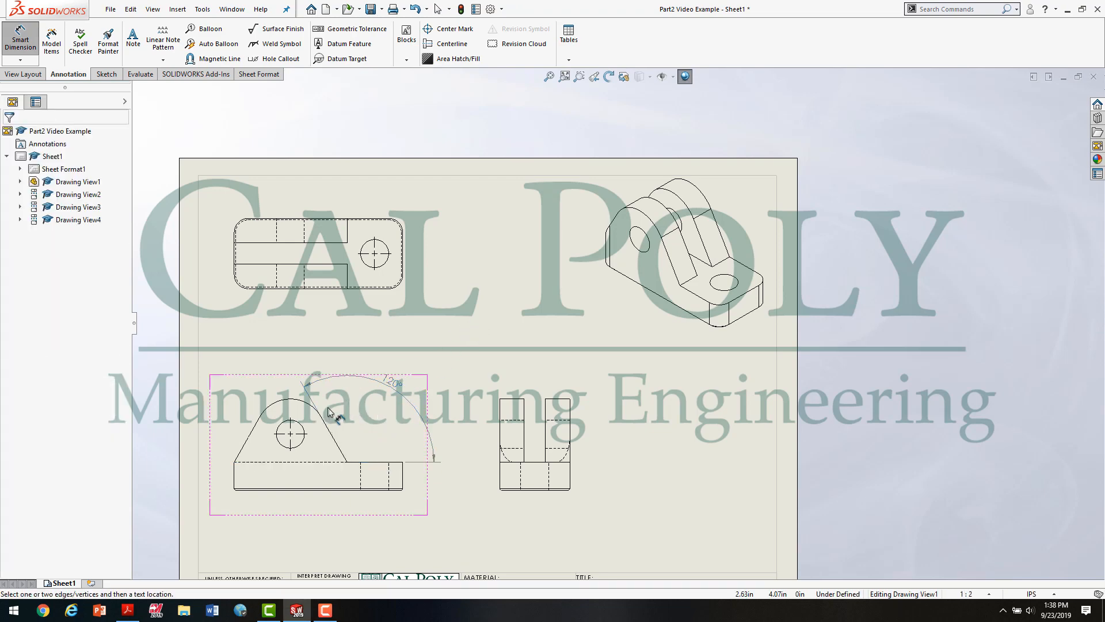
# Step: Change the document's overall drafting standard to ISO
pyautogui.scroll(-3, 329, 411)
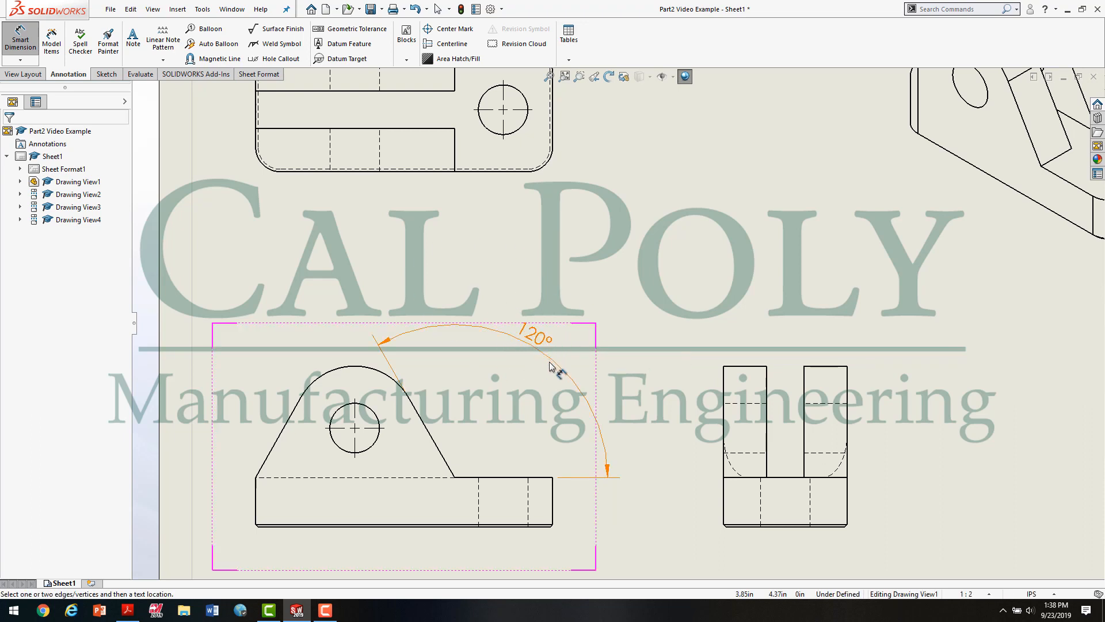
pyautogui.click(507, 10)
pyautogui.click(519, 21)
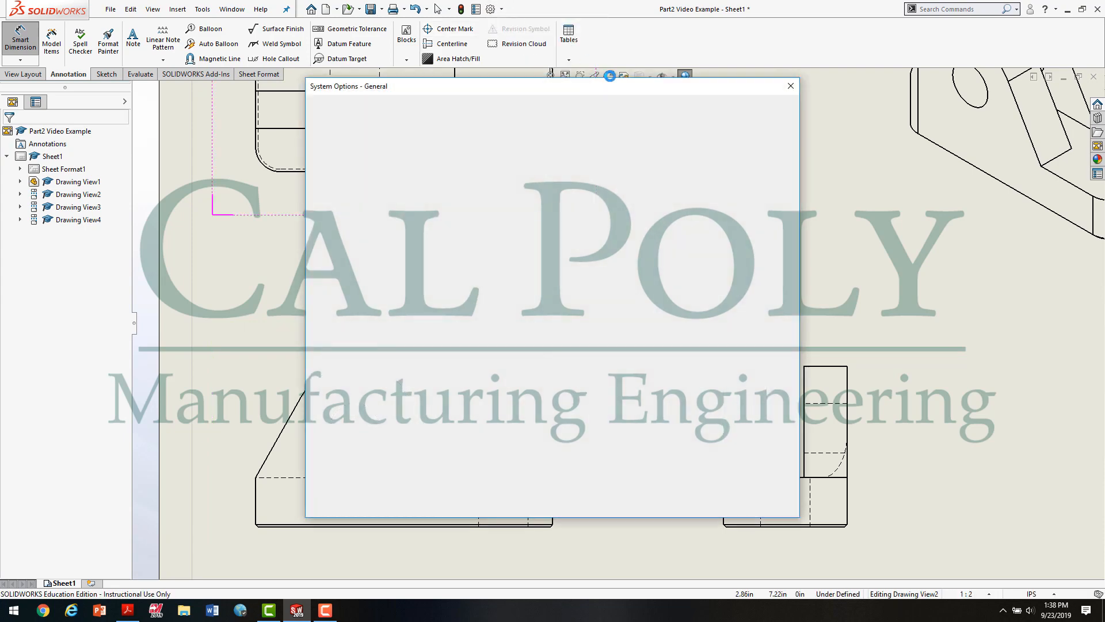
pyautogui.click(403, 107)
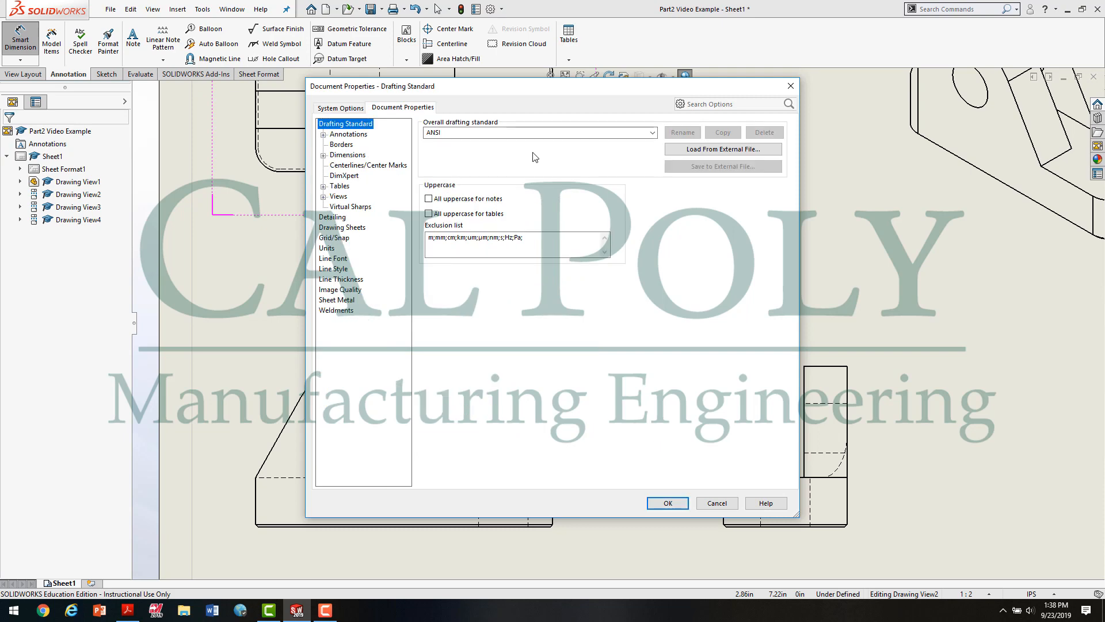
pyautogui.click(652, 133)
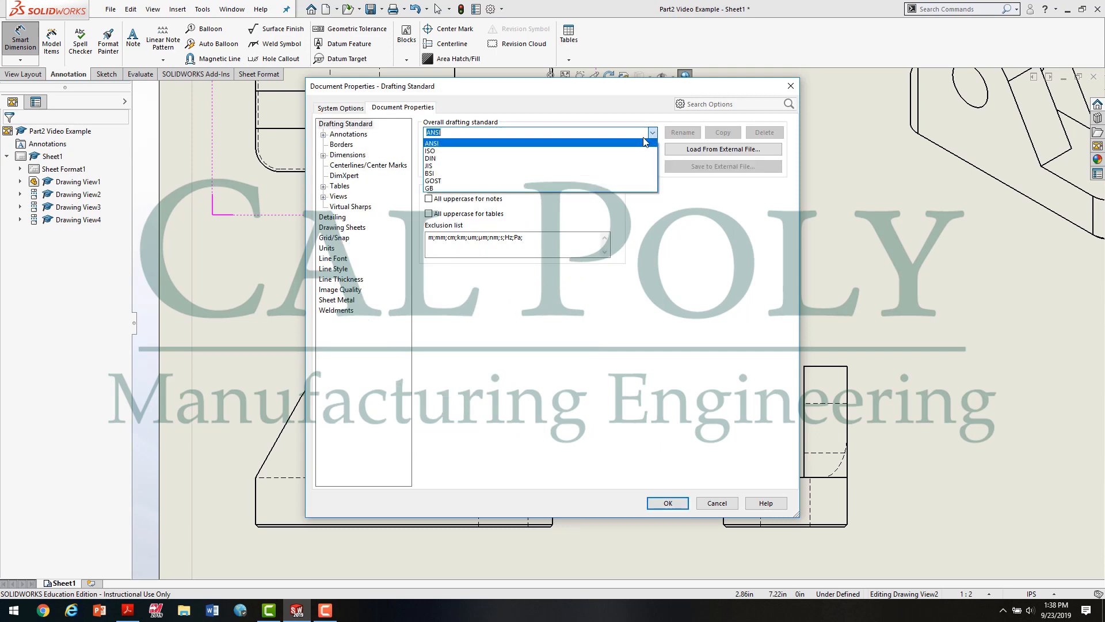
pyautogui.click(617, 152)
pyautogui.click(667, 504)
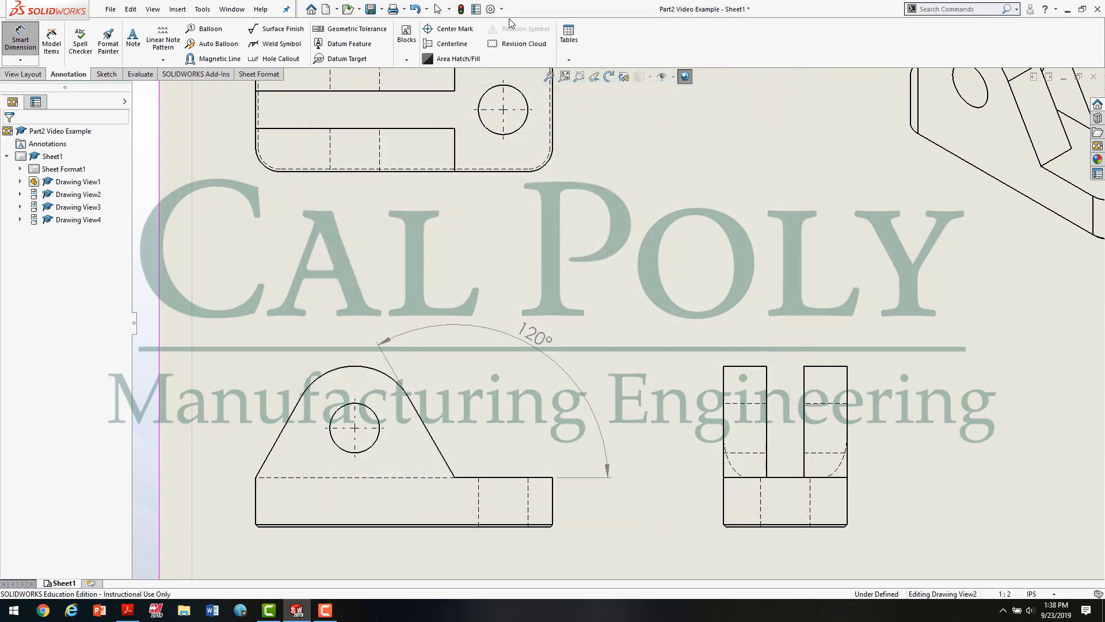
# Step: Set the document's overall drafting standard to ANSI
pyautogui.click(503, 10)
pyautogui.click(508, 24)
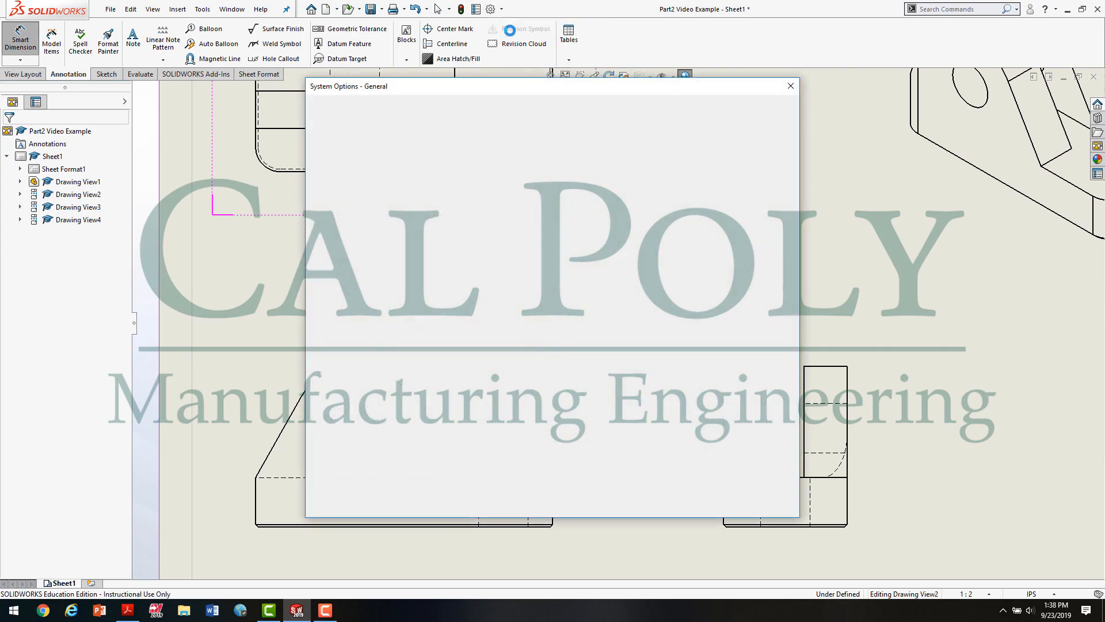
pyautogui.click(403, 108)
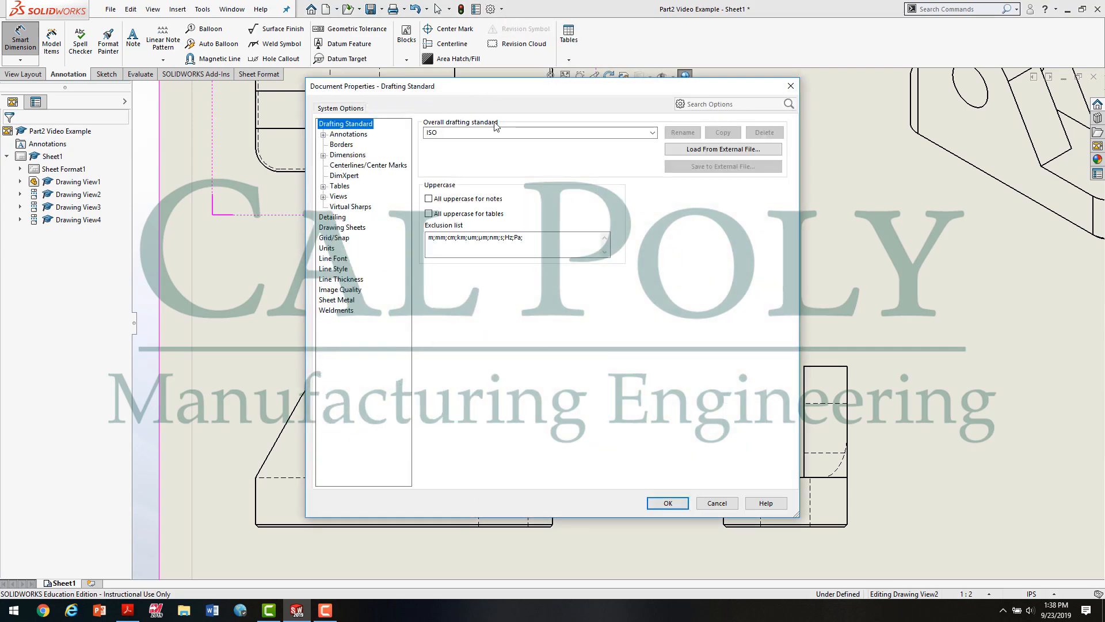
pyautogui.click(653, 133)
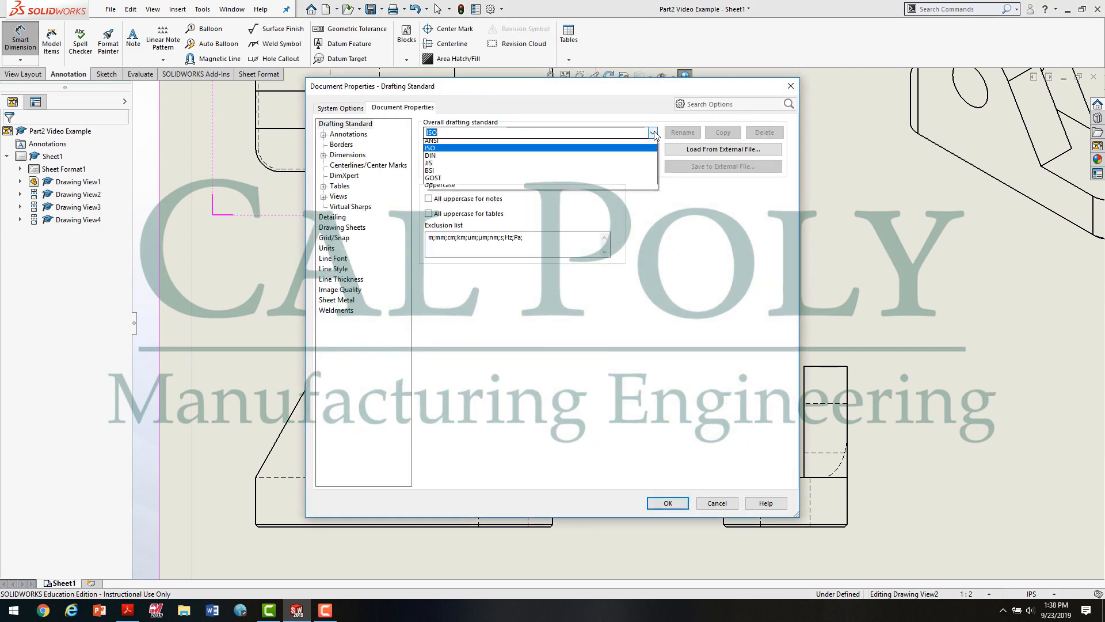
pyautogui.click(557, 144)
pyautogui.click(668, 503)
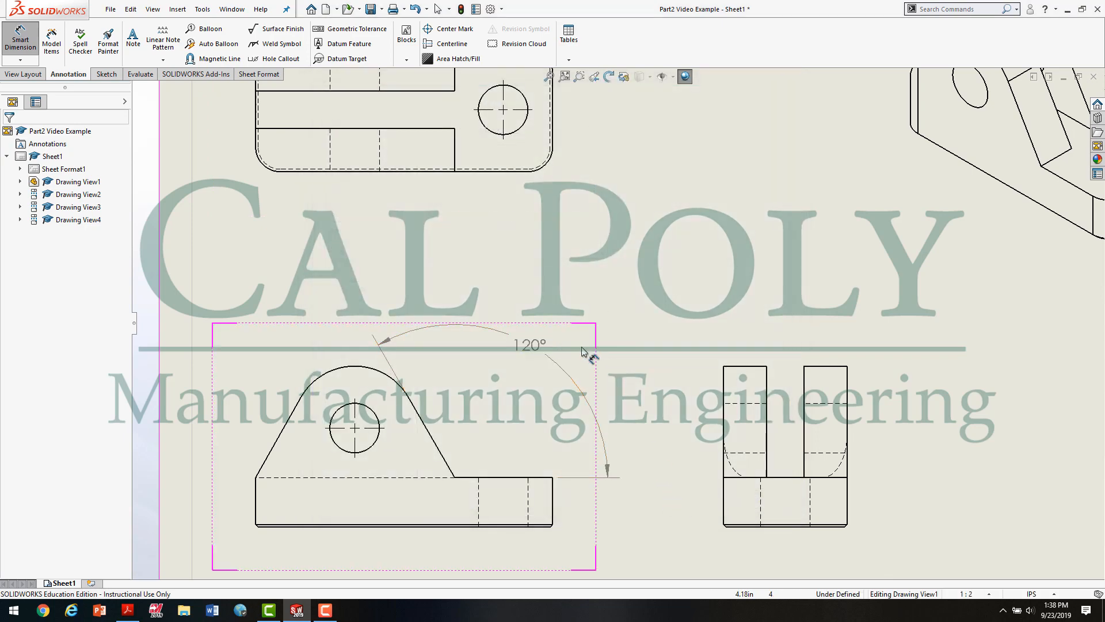
# Step: Place the front view's angle dimension text above the base, clear of the part outline, and end dimensioning
pyautogui.click(535, 345)
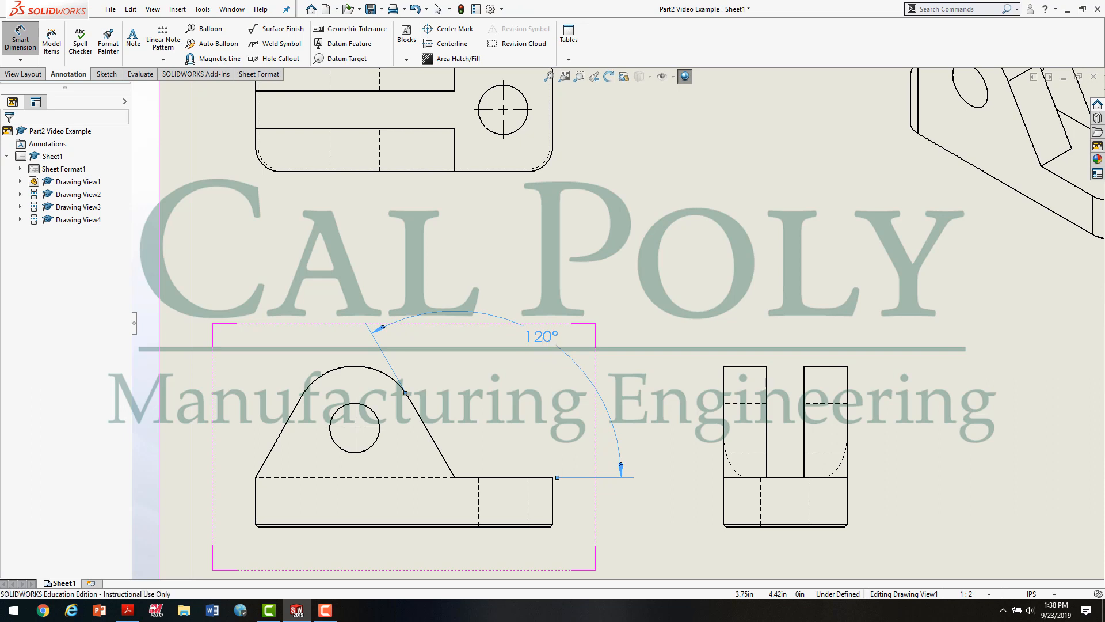
pyautogui.click(521, 347)
pyautogui.press('Escape')
# Step: Adjust the end of the angle dimension's sloped extension line to leave a small gap from the front view's rounded outline
pyautogui.scroll(-1, 337, 412)
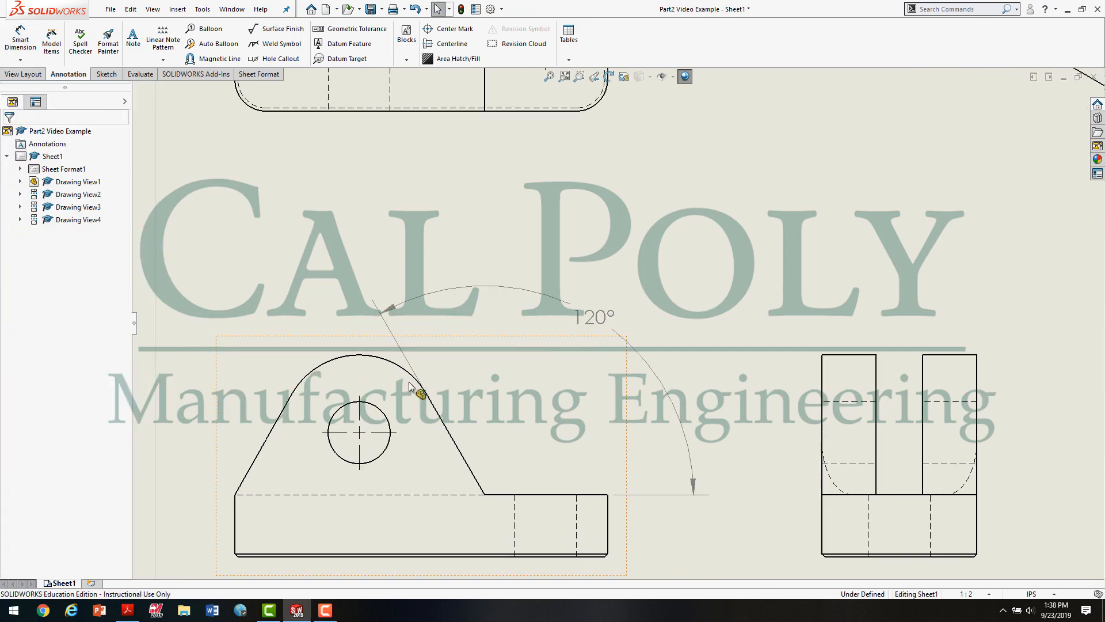
pyautogui.click(416, 373)
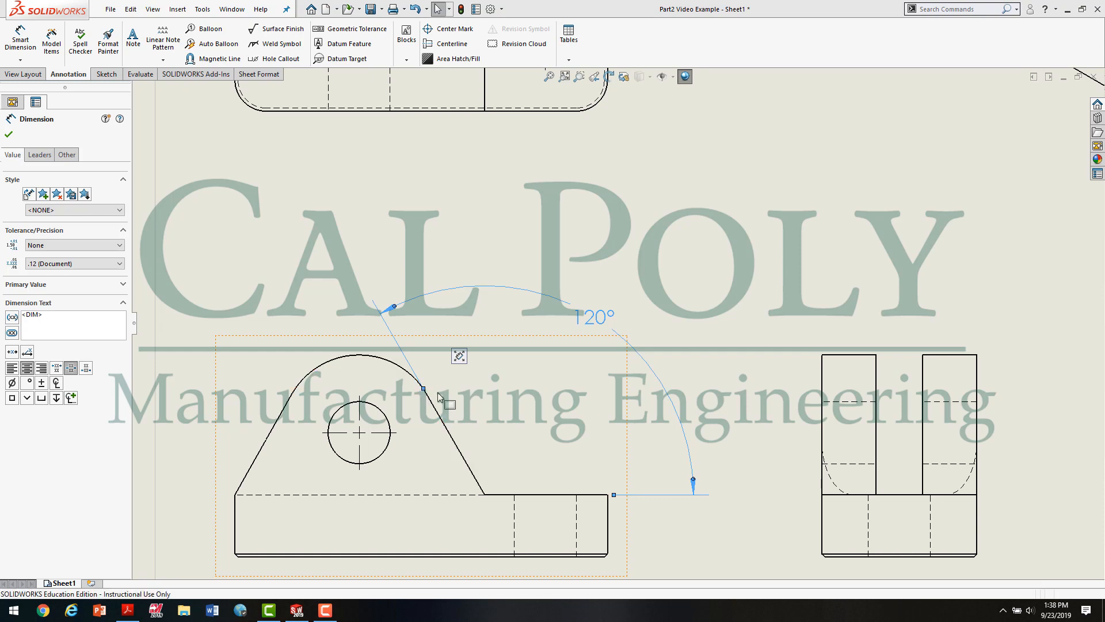
pyautogui.click(452, 383)
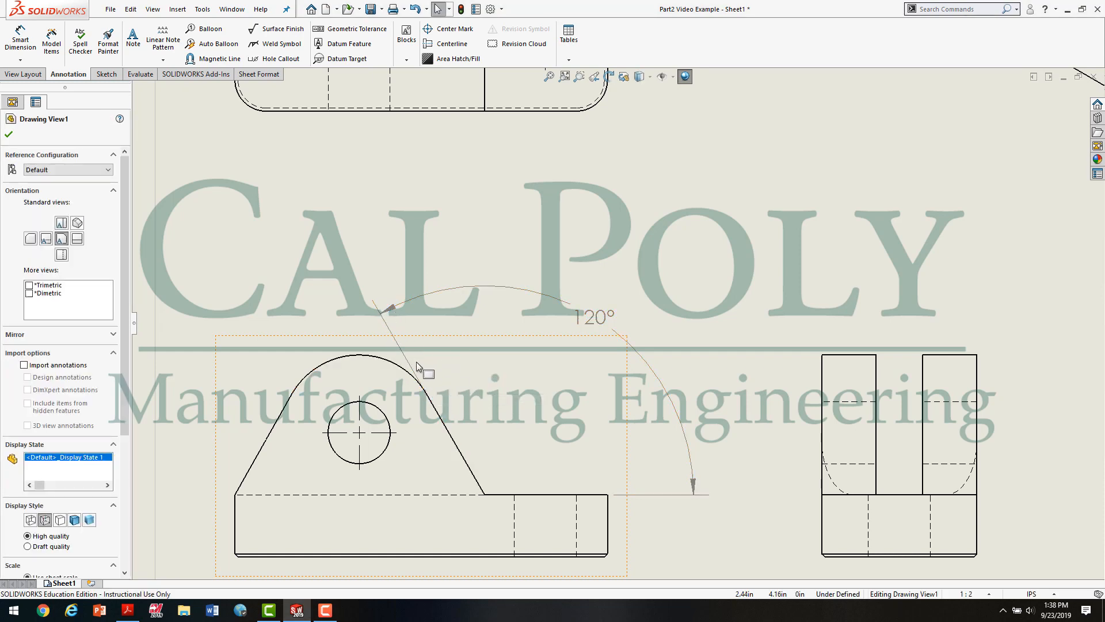
pyautogui.click(425, 379)
pyautogui.scroll(-2, 424, 379)
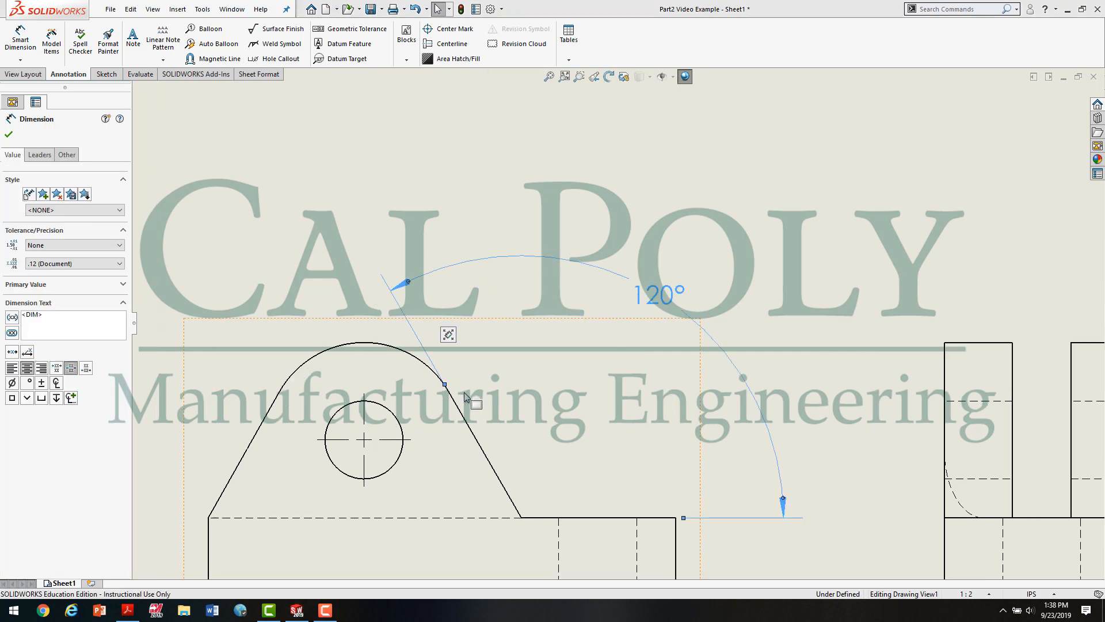
pyautogui.moveTo(445, 385); pyautogui.dragTo(423, 348)
pyautogui.click(457, 358)
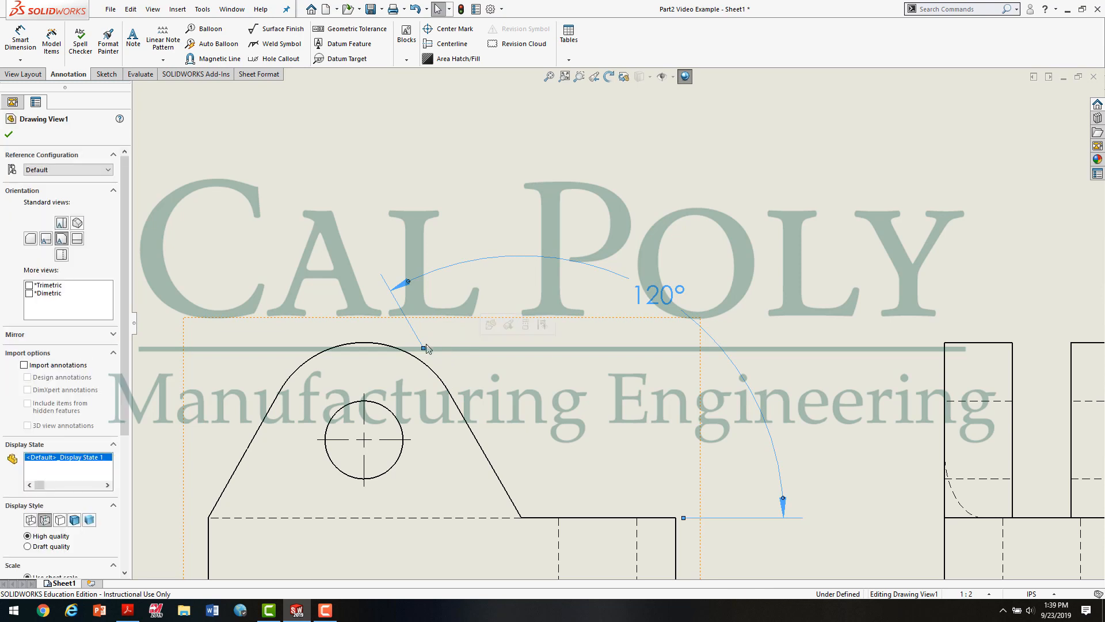
pyautogui.click(423, 349)
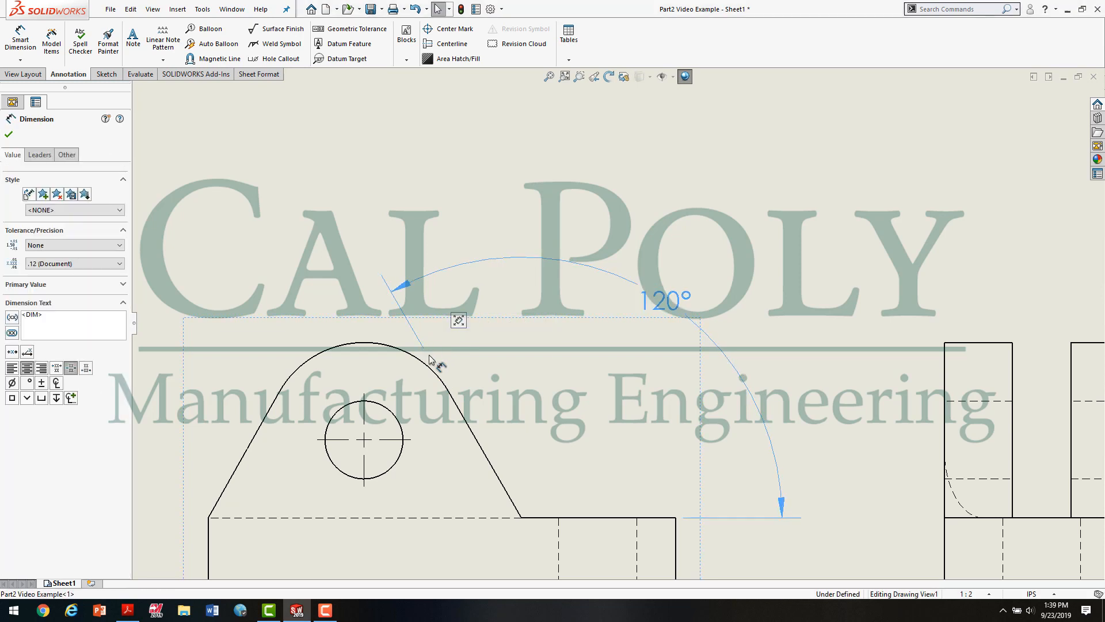
pyautogui.moveTo(428, 355); pyautogui.dragTo(440, 365)
pyautogui.click(506, 393)
pyautogui.scroll(1, 519, 398)
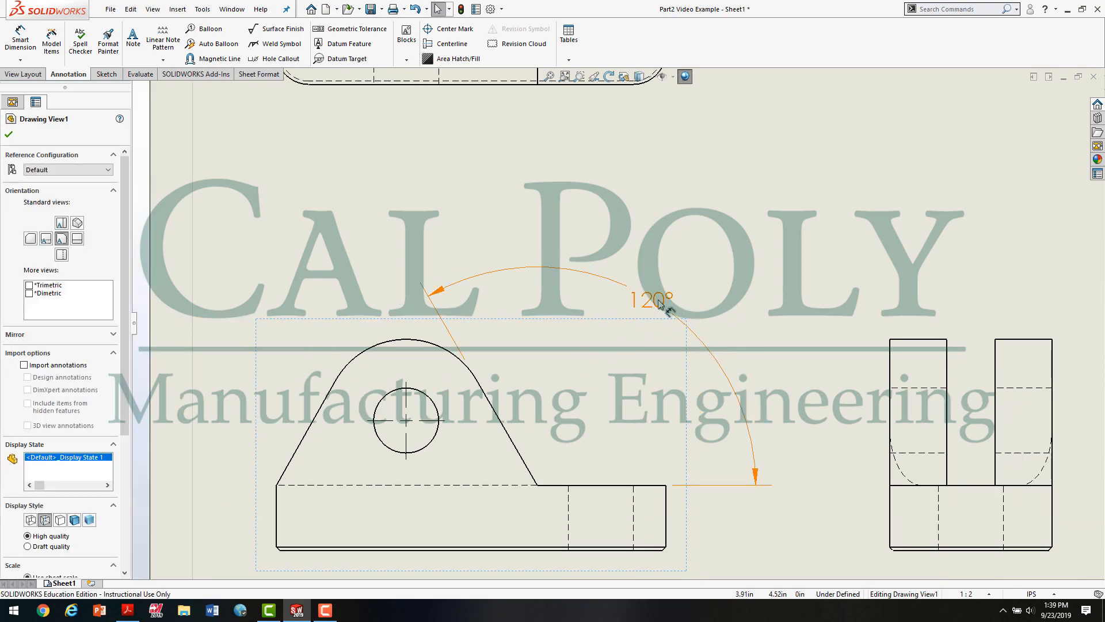
# Step: Move the front view's angle dimension text slightly closer to the part and show the whole sheet
pyautogui.moveTo(650, 300); pyautogui.dragTo(645, 320)
pyautogui.press('f')
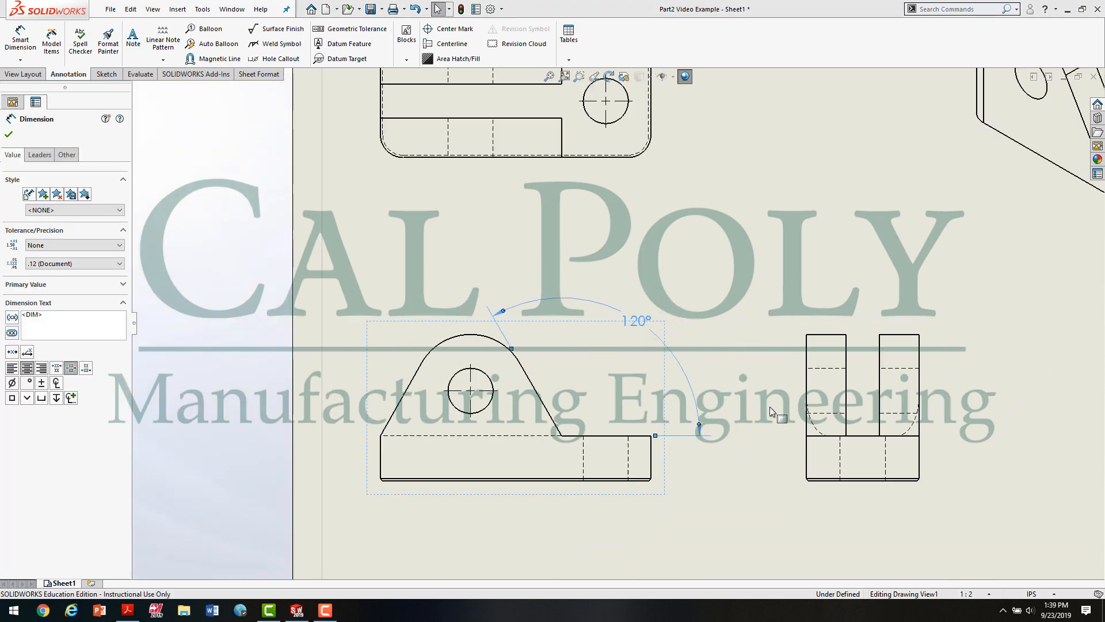
pyautogui.click(742, 531)
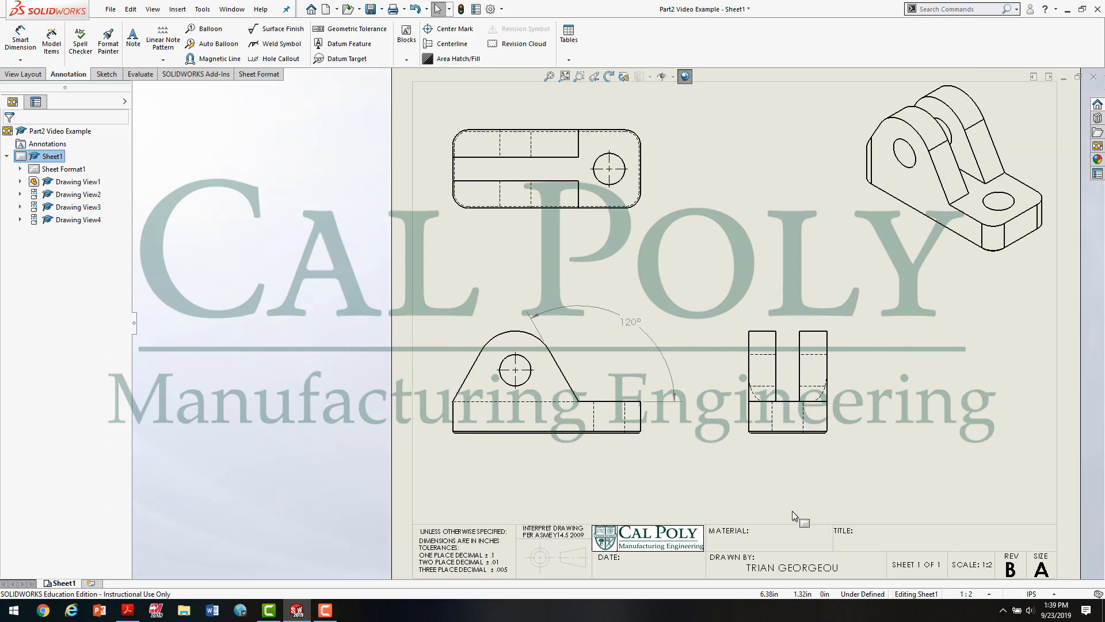
# Step: Move the side view farther from the front view to make room for dimensions between them
pyautogui.click(792, 445)
pyautogui.moveTo(790, 441)
pyautogui.mouseDown()
pyautogui.moveTo(903, 451)
pyautogui.moveTo(841, 449)
pyautogui.moveTo(852, 449)
pyautogui.mouseUp()
pyautogui.click(706, 468)
pyautogui.click(708, 489)
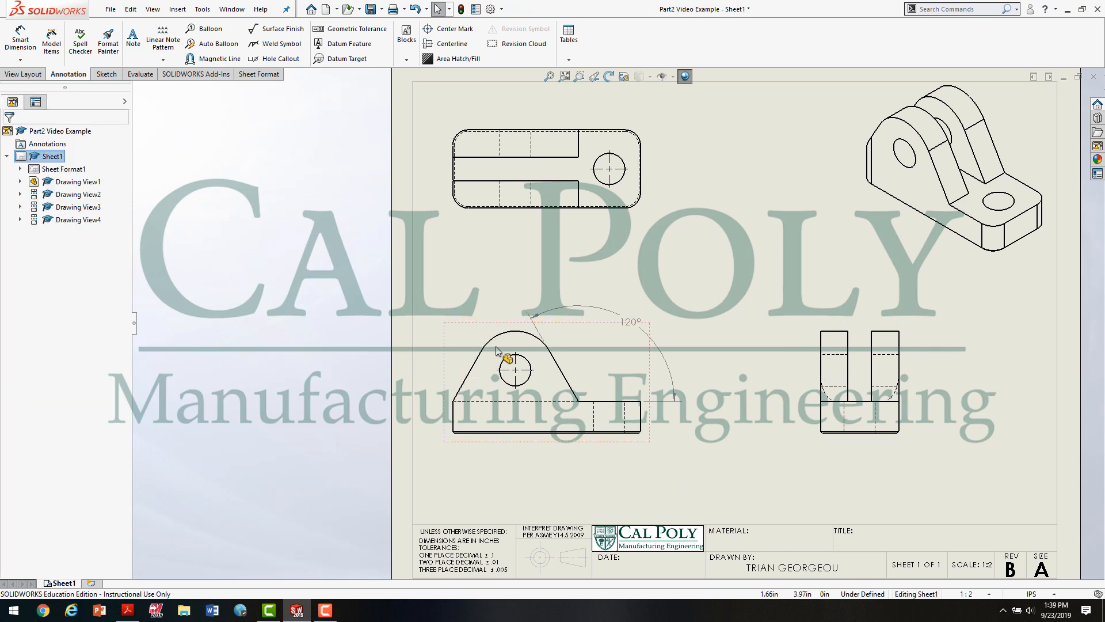
# Step: Add a Chamfer Dimension to the base's lower right corner in the front view, with its text outside the outline
pyautogui.click(31, 58)
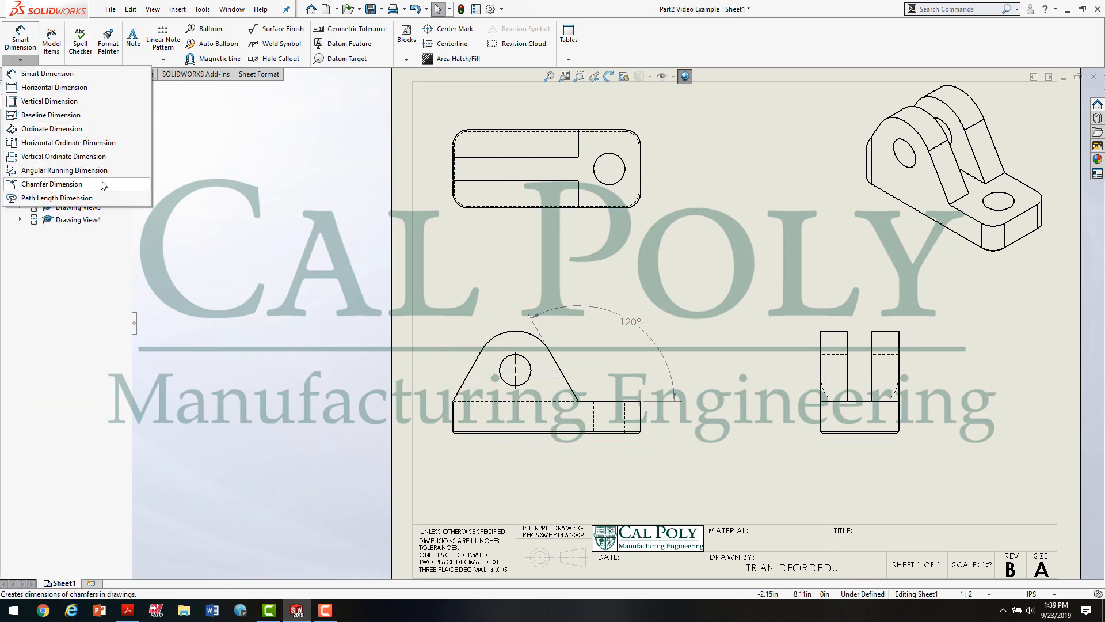
pyautogui.click(35, 73)
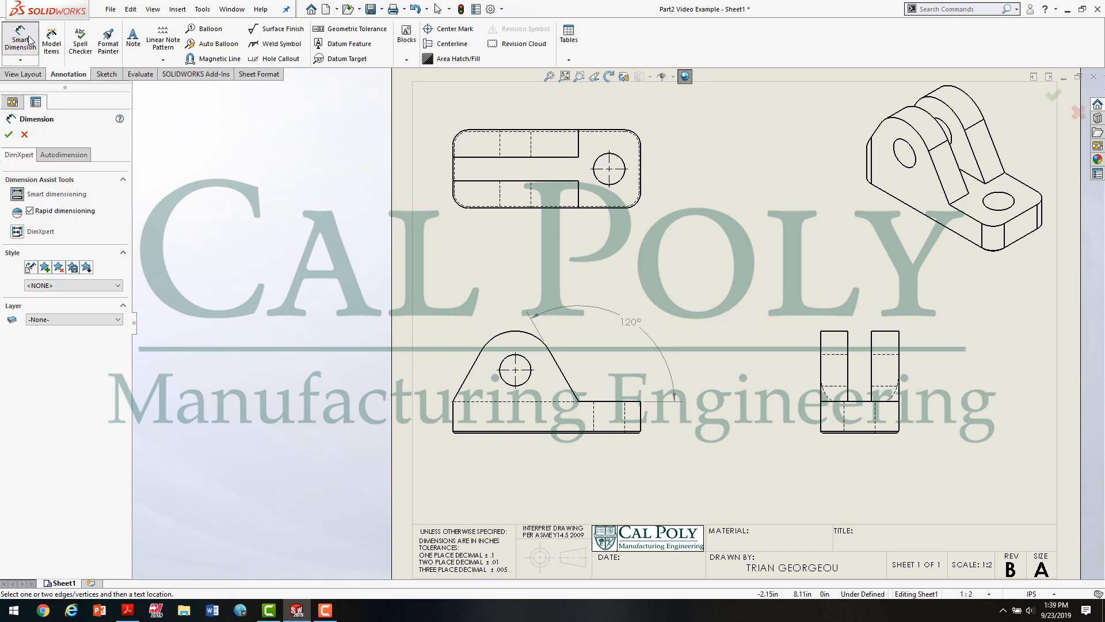
pyautogui.click(24, 60)
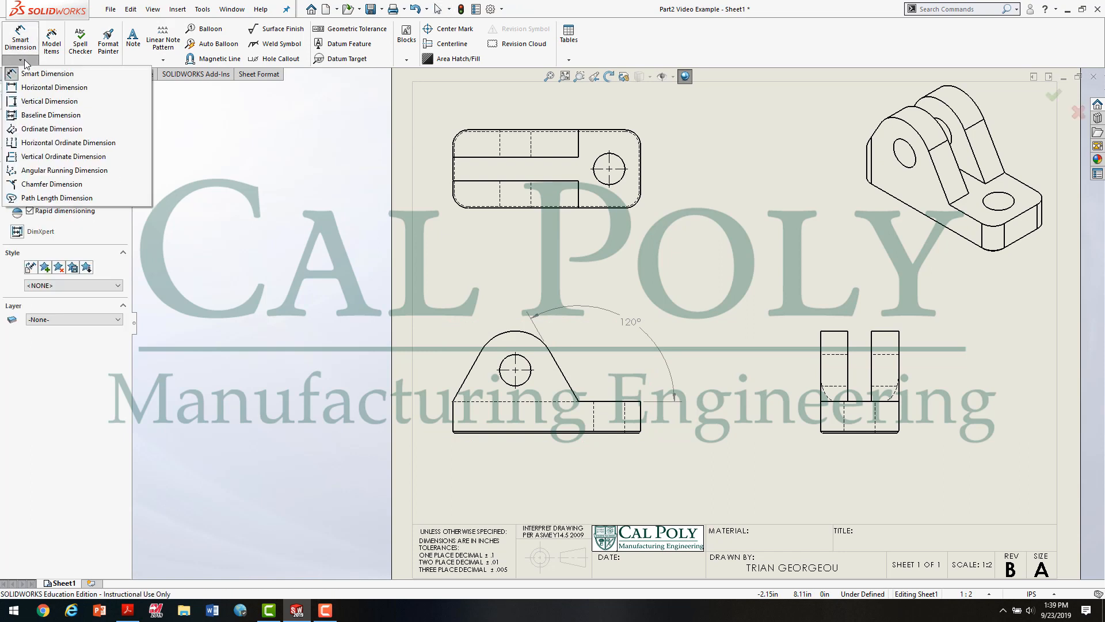
pyautogui.click(68, 185)
pyautogui.scroll(-3, 685, 449)
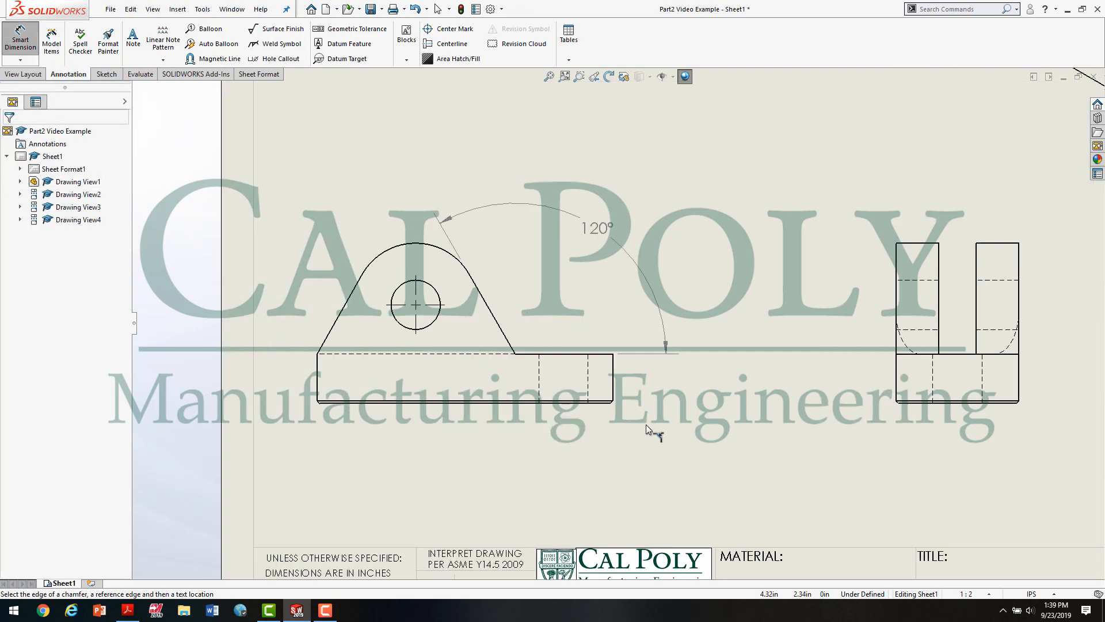
pyautogui.scroll(-6, 646, 424)
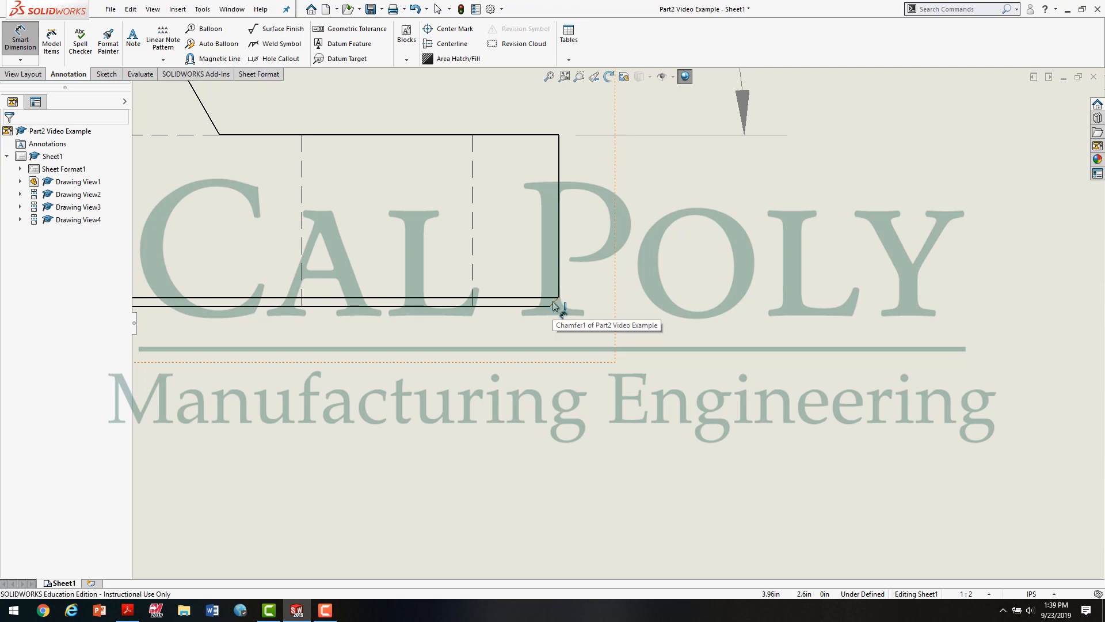
pyautogui.click(553, 302)
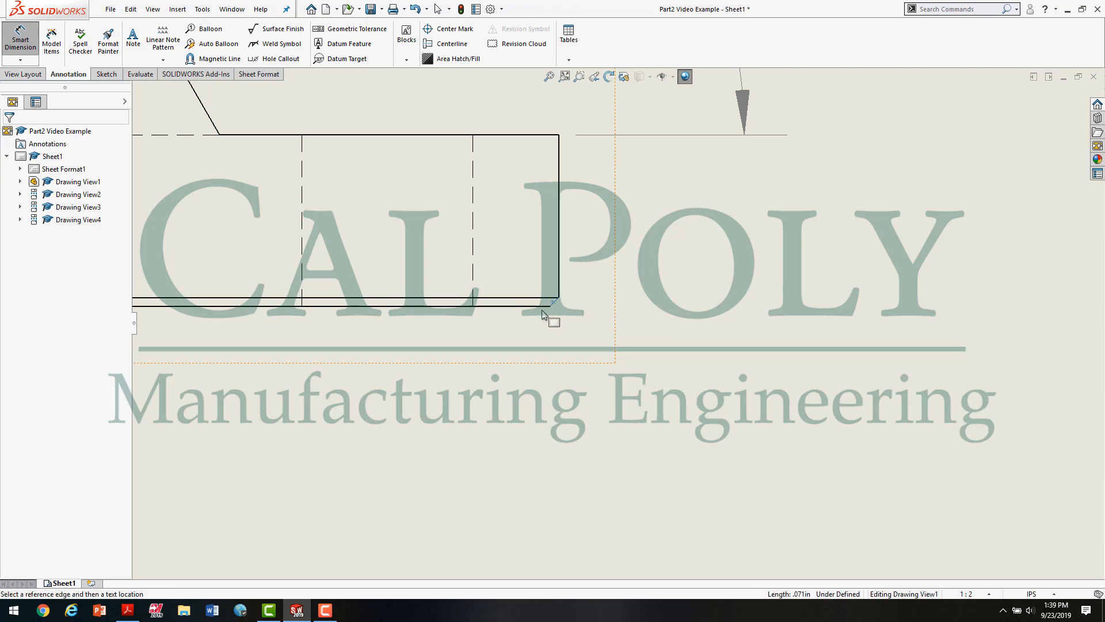
pyautogui.click(549, 306)
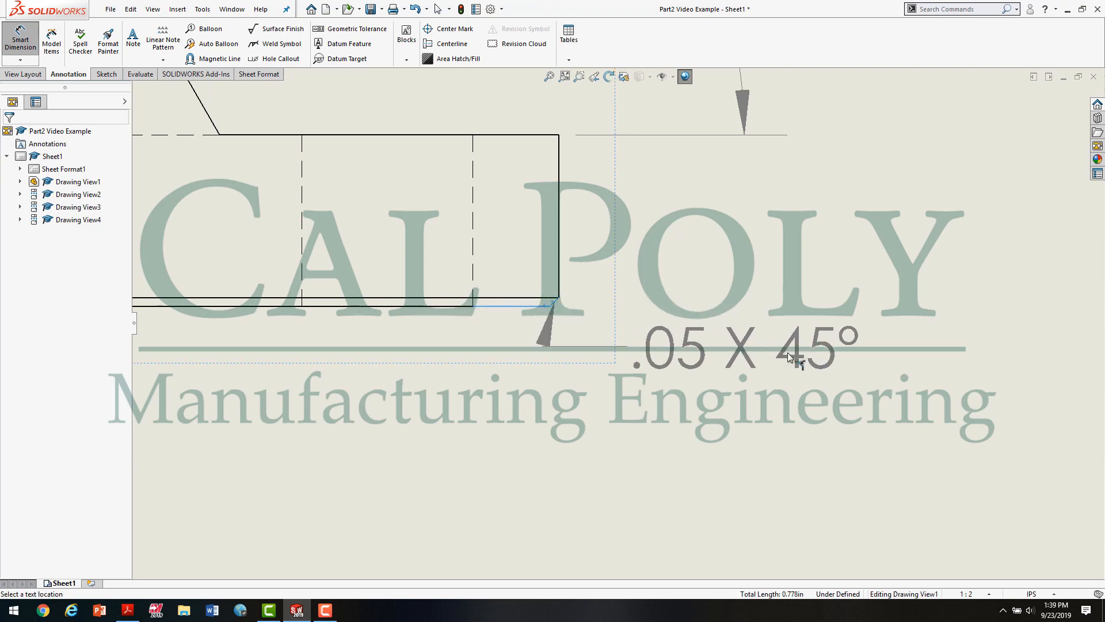
pyautogui.click(898, 400)
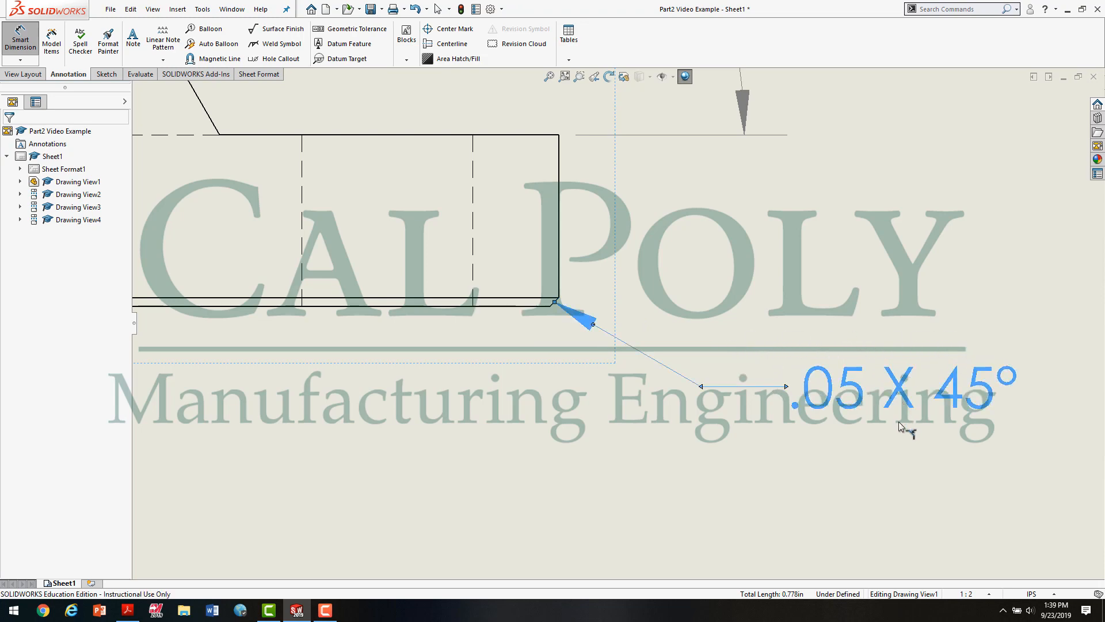
pyautogui.scroll(3, 824, 426)
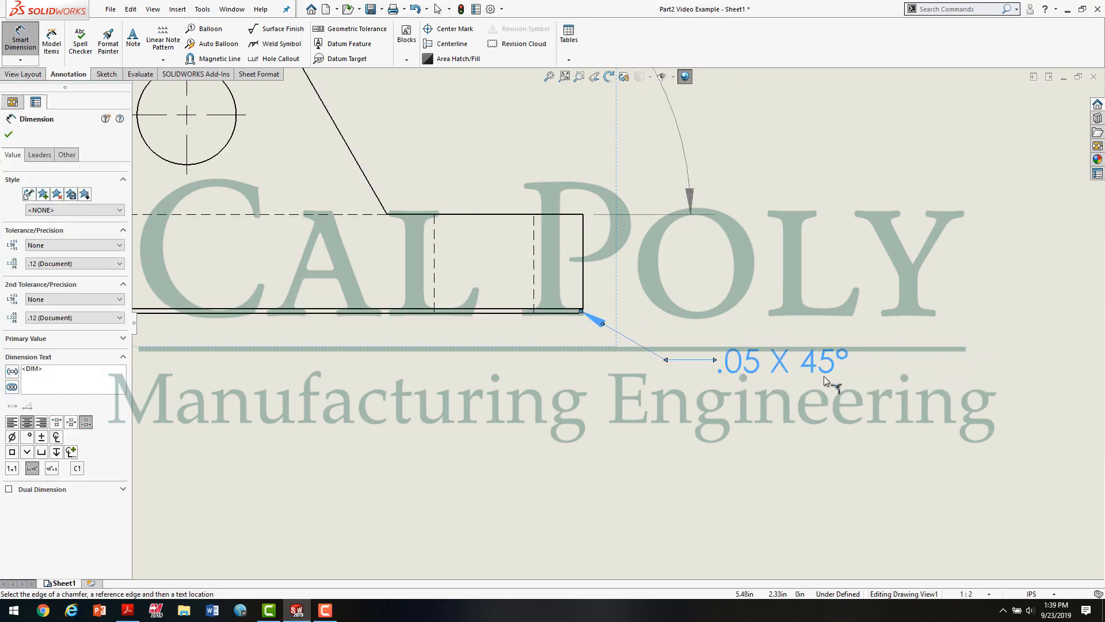
pyautogui.scroll(3, 685, 444)
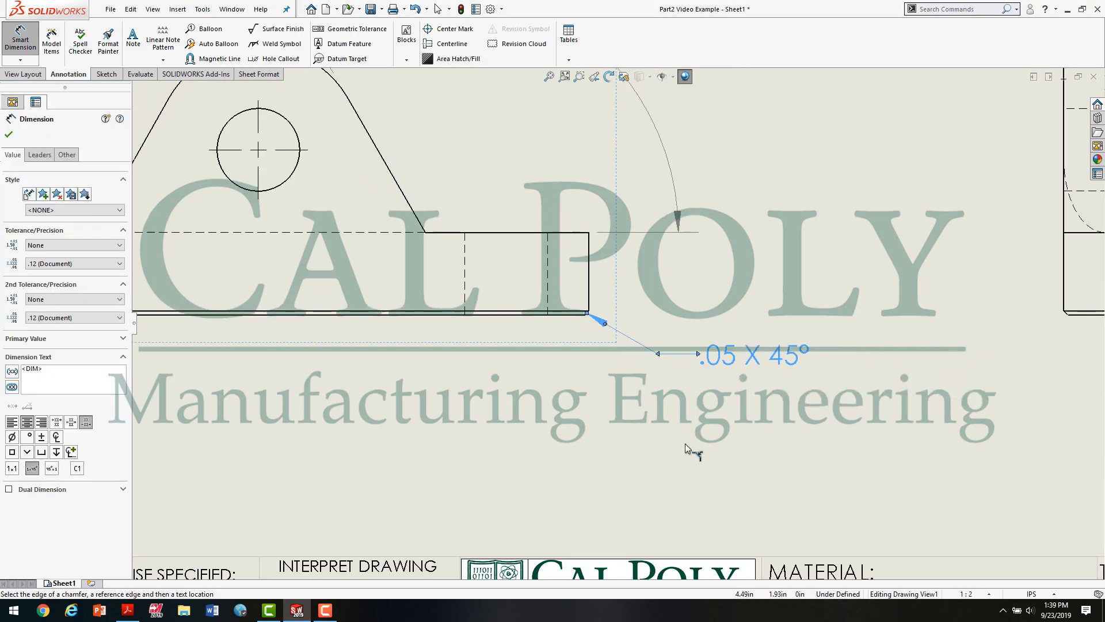
pyautogui.click(629, 425)
# Step: Check the remaining front view dimensions in Figure 2.0 of the assignment PDF and return to the SOLIDWORKS drawing
pyautogui.scroll(3, 629, 425)
pyautogui.scroll(1, 765, 404)
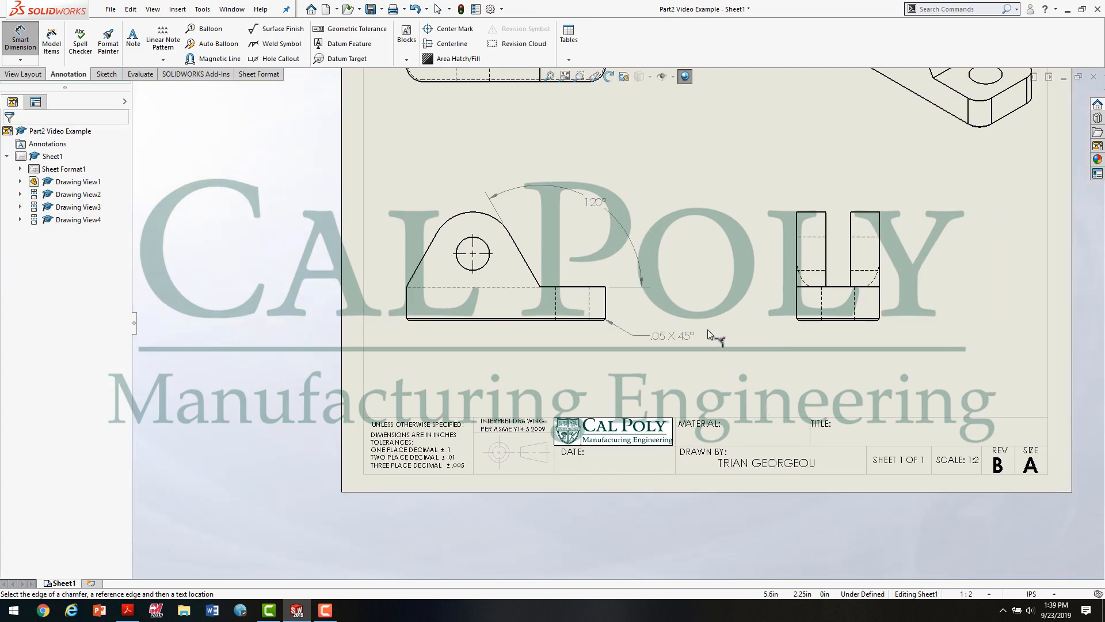
pyautogui.scroll(1, 707, 330)
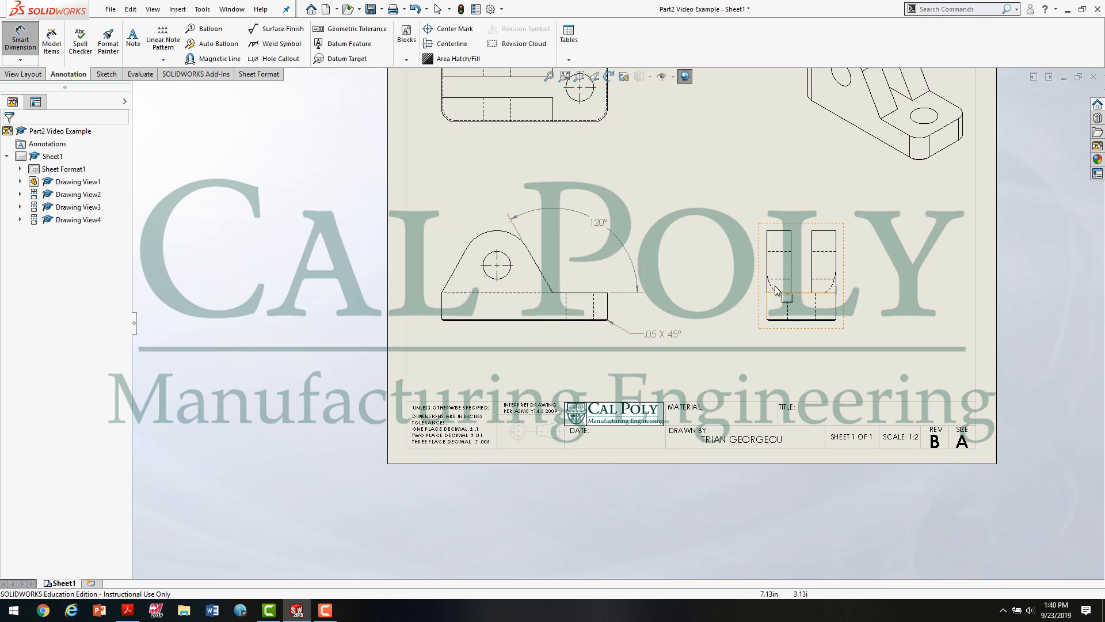
pyautogui.scroll(-1, 656, 287)
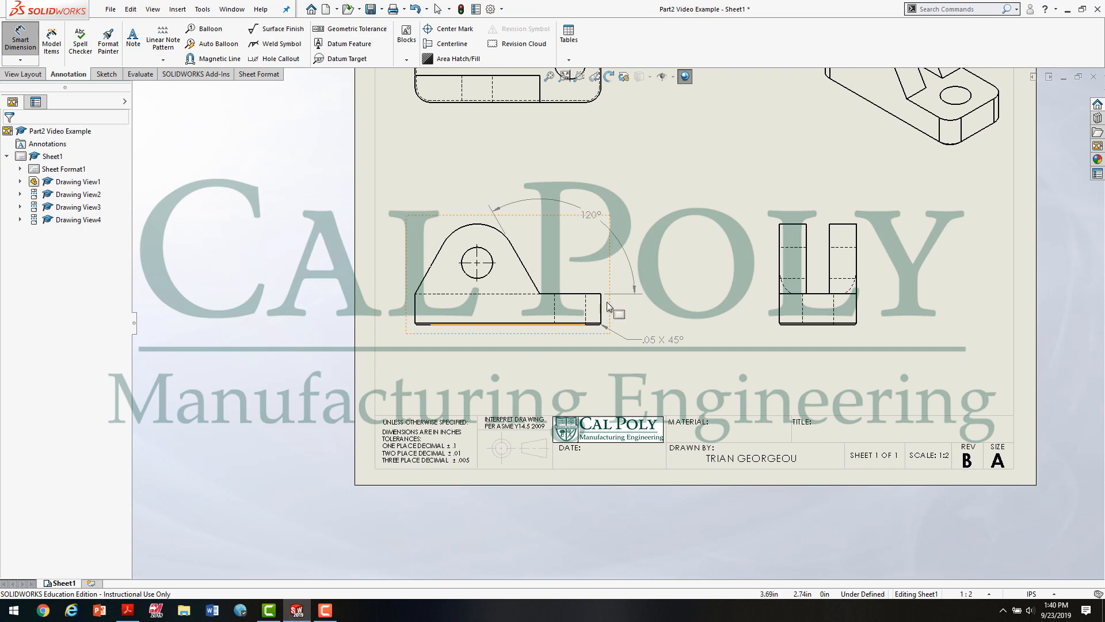
pyautogui.scroll(2, 595, 369)
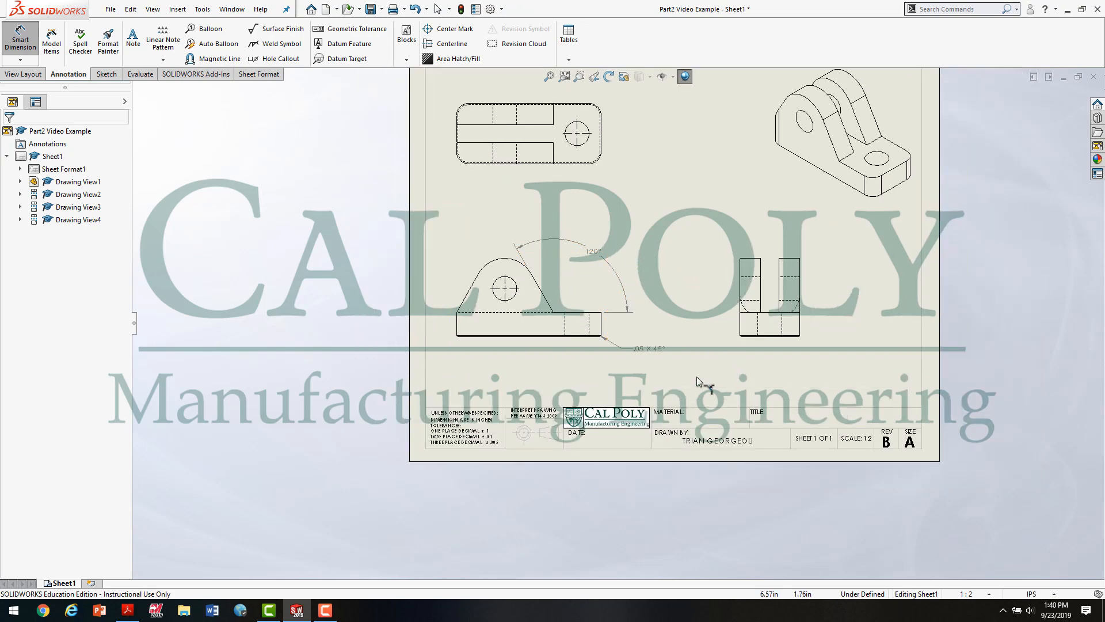
pyautogui.click(127, 610)
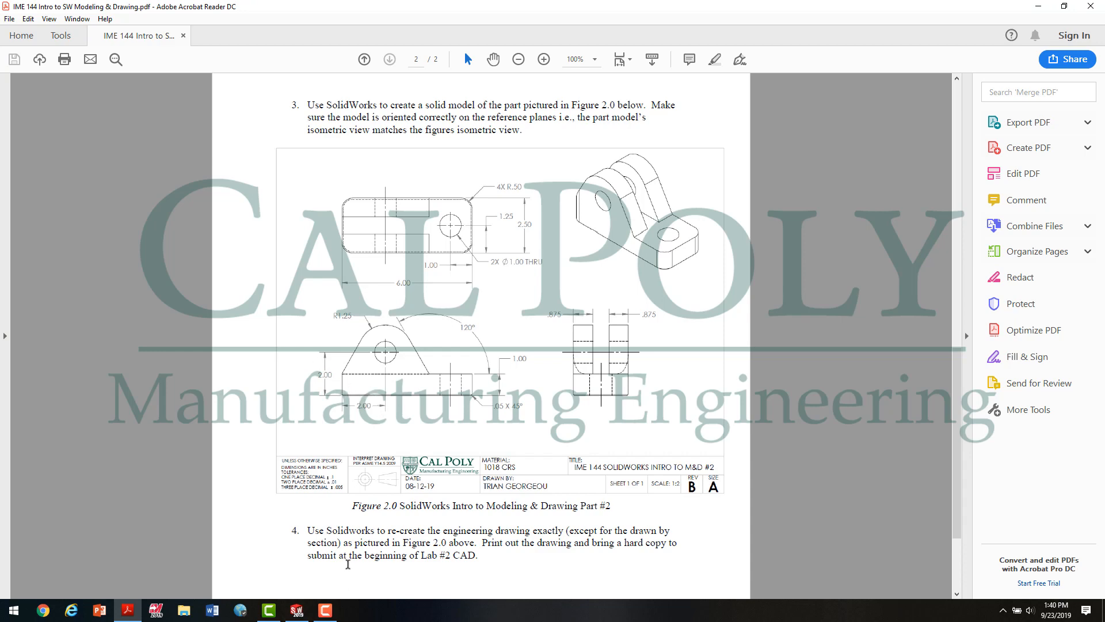
pyautogui.click(298, 615)
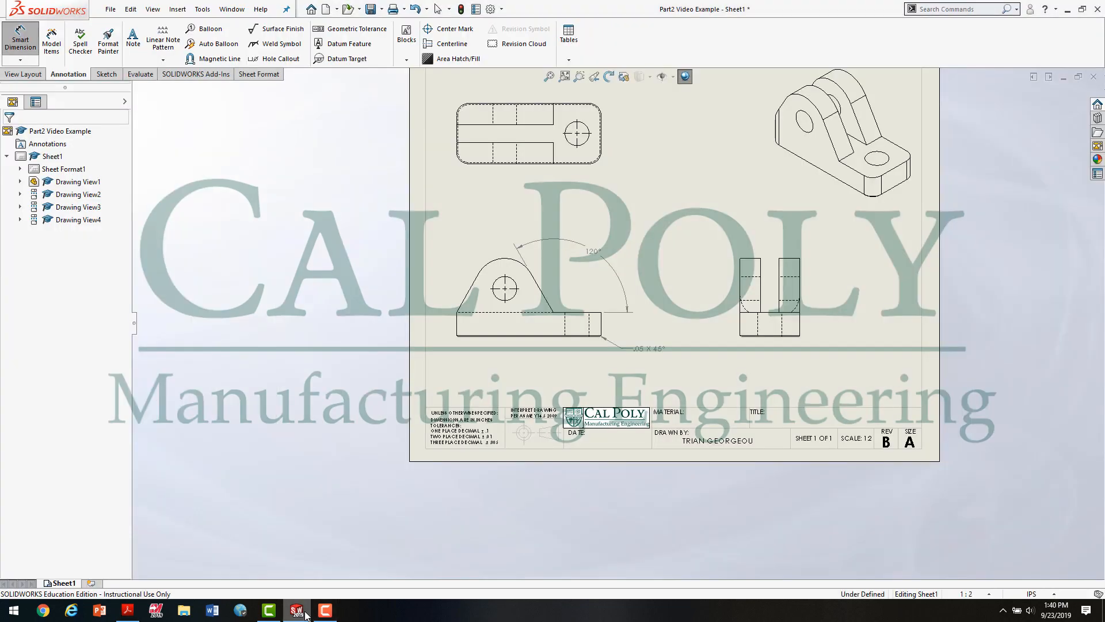
# Step: Dimension the horizontal distance from the base's left edge to the hole's centre in the front view, below the part
pyautogui.click(25, 37)
pyautogui.scroll(-3, 474, 339)
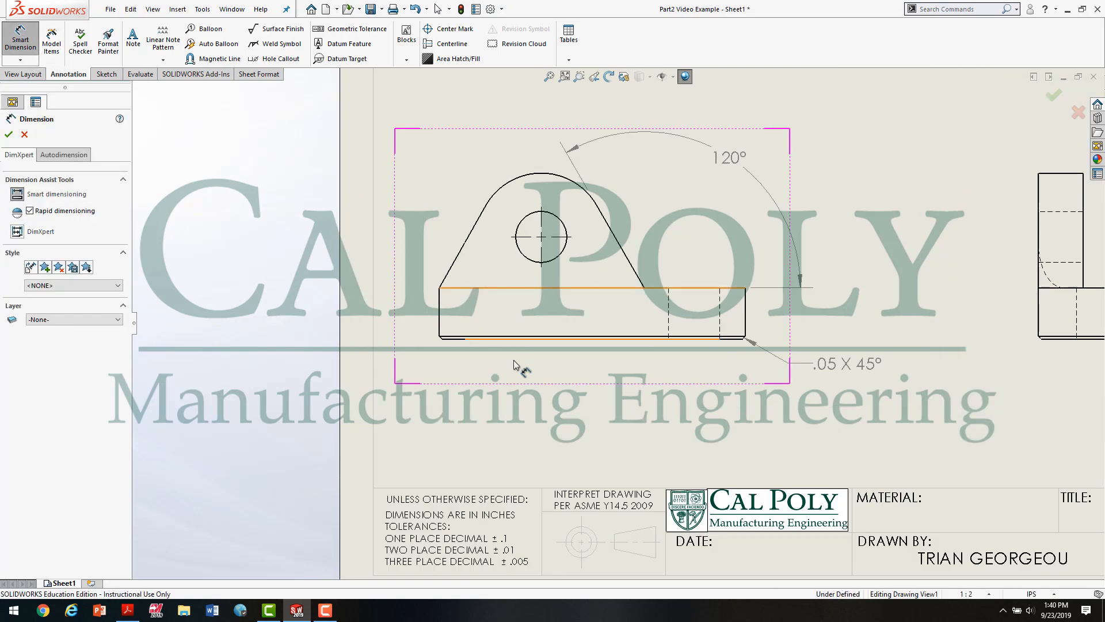
pyautogui.click(441, 316)
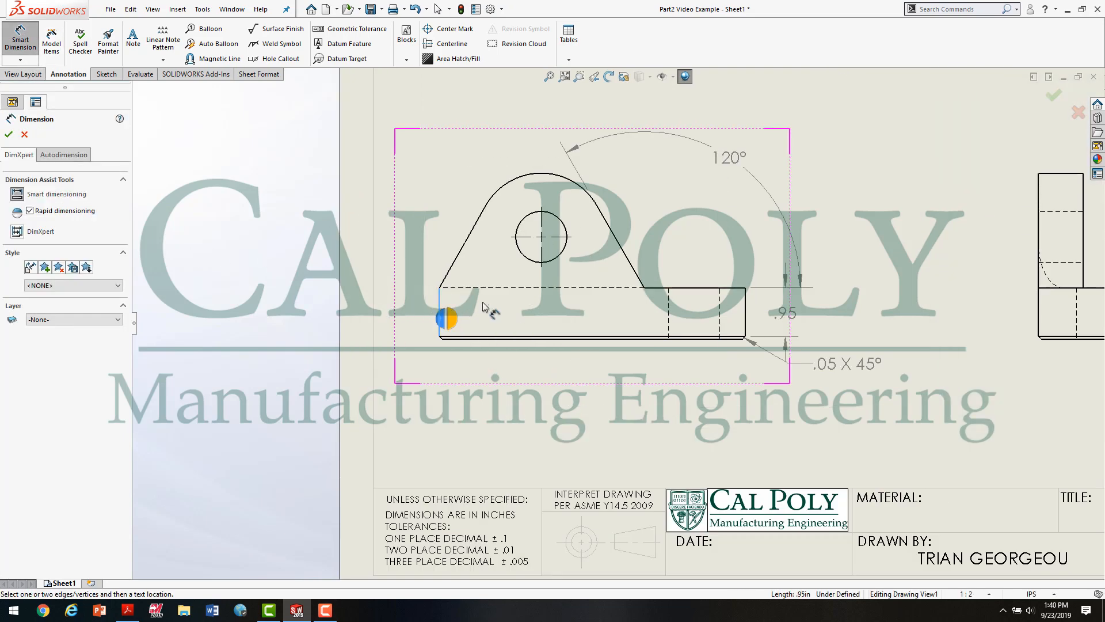
pyautogui.click(541, 263)
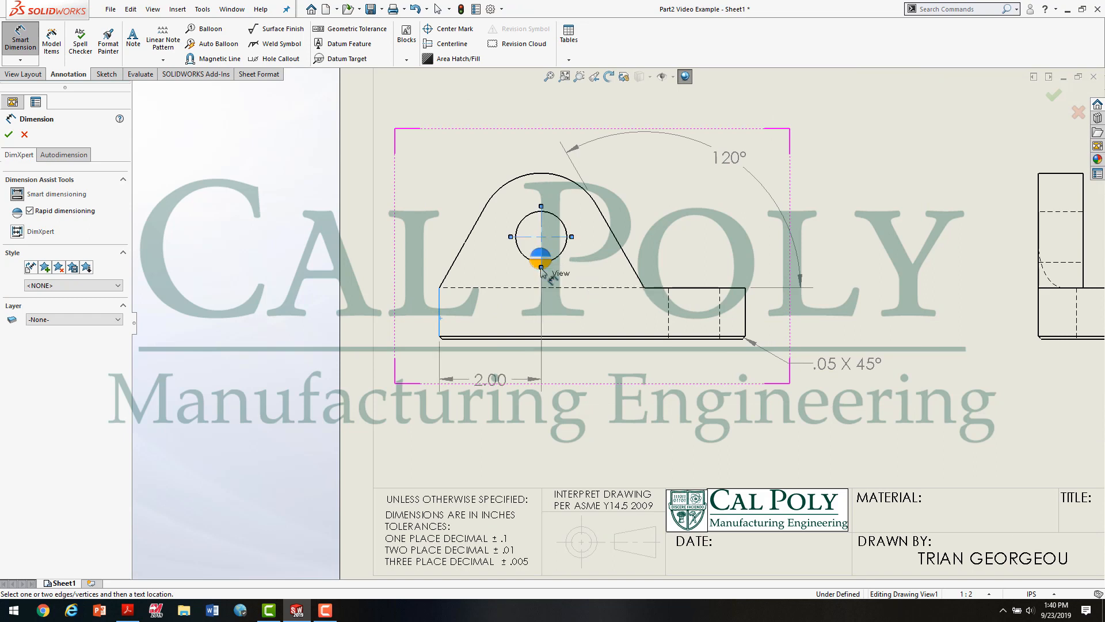
pyautogui.click(495, 383)
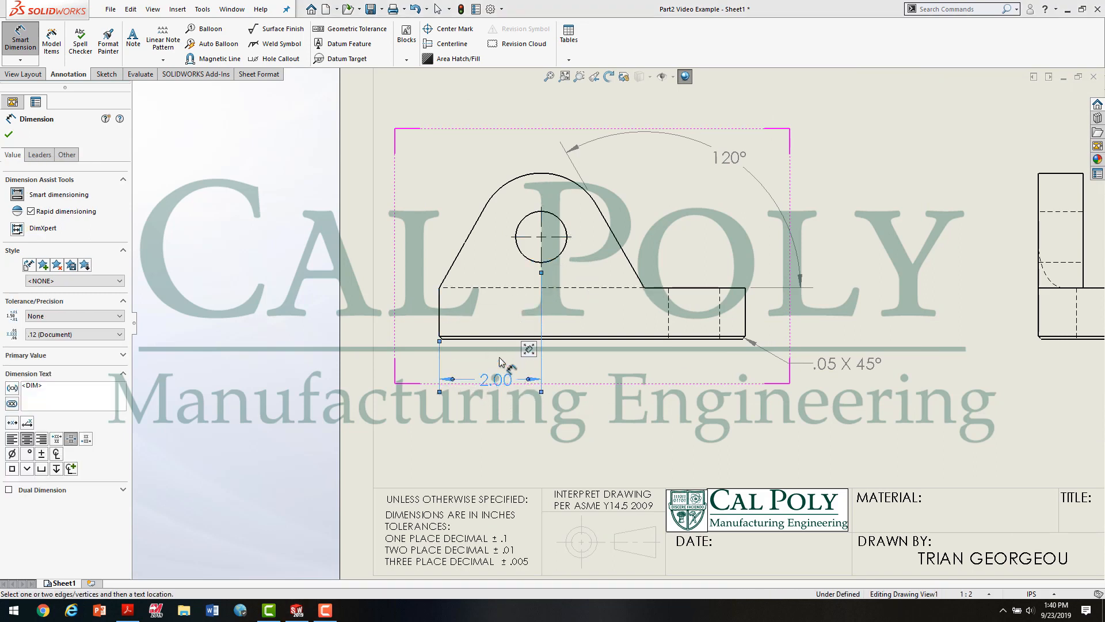
# Step: Dimension the vertical distance from the base's bottom edge to the hole's centre, to the left of the front view
pyautogui.click(453, 340)
pyautogui.click(515, 237)
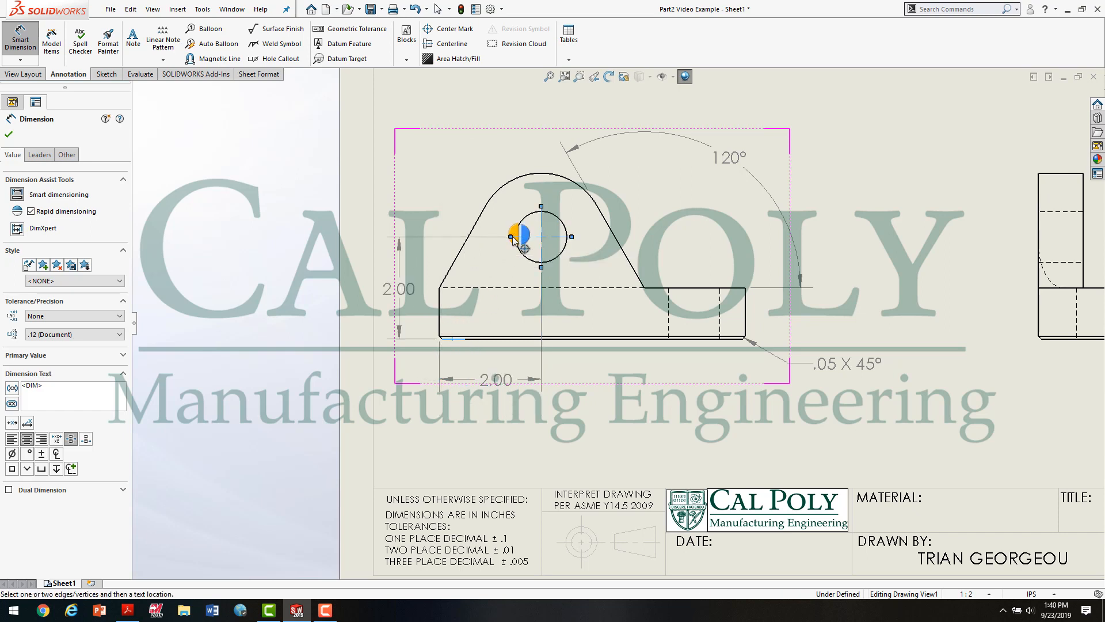
pyautogui.click(410, 292)
# Step: Dimension the radius of the front view's rounded top, with the text above and to the left of the arc
pyautogui.scroll(2, 672, 340)
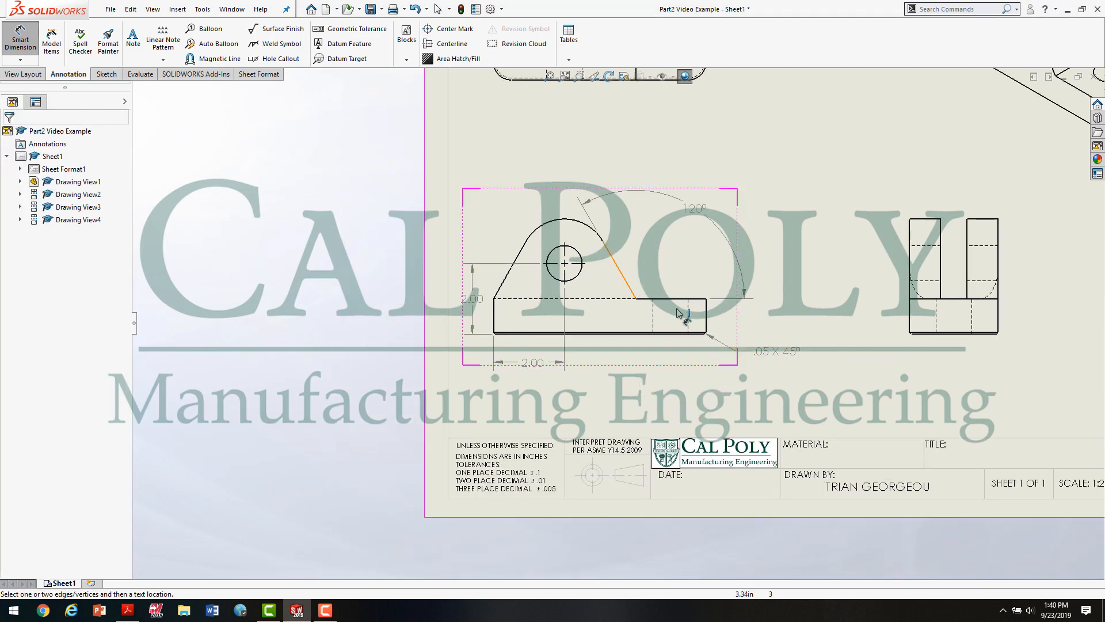
pyautogui.click(553, 226)
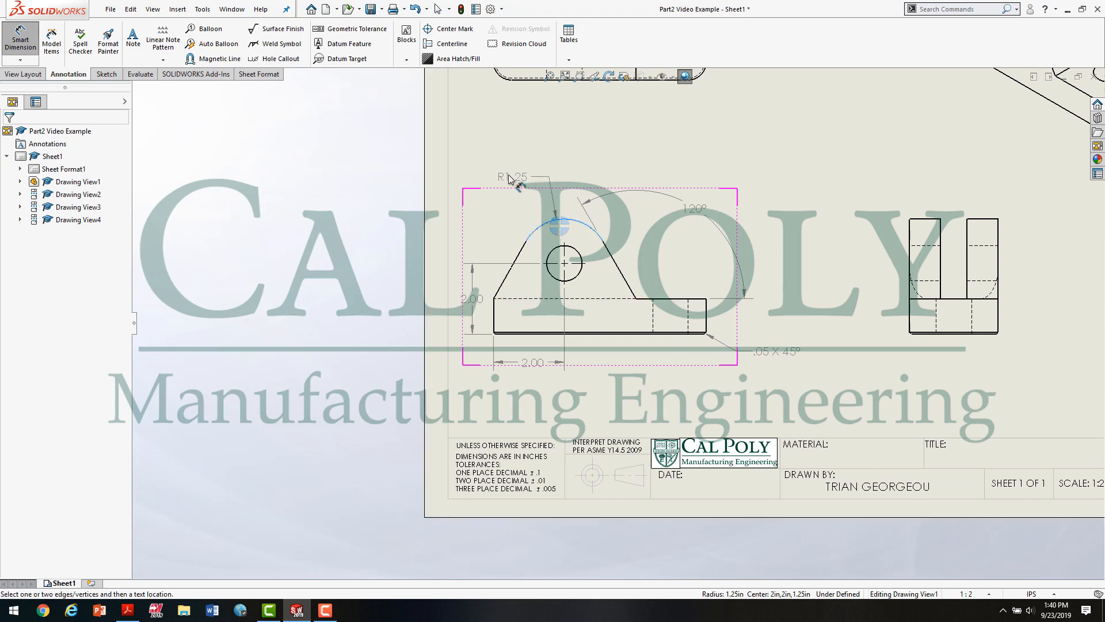
pyautogui.click(486, 183)
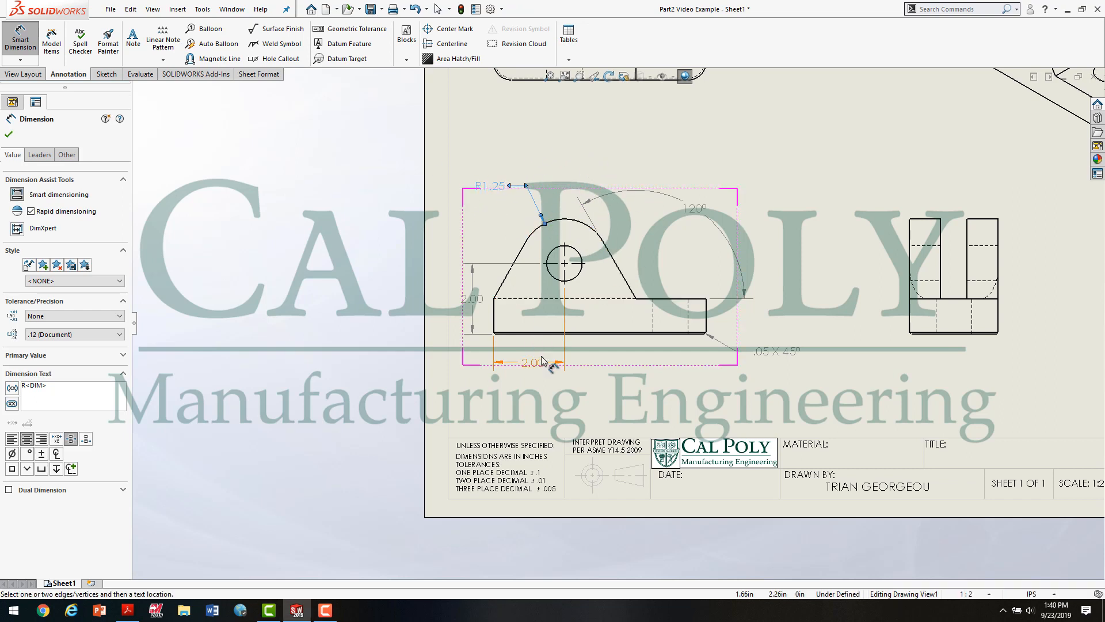
# Step: Try a diameter dimension on the front view's hole, with its text above and to the left
pyautogui.click(550, 255)
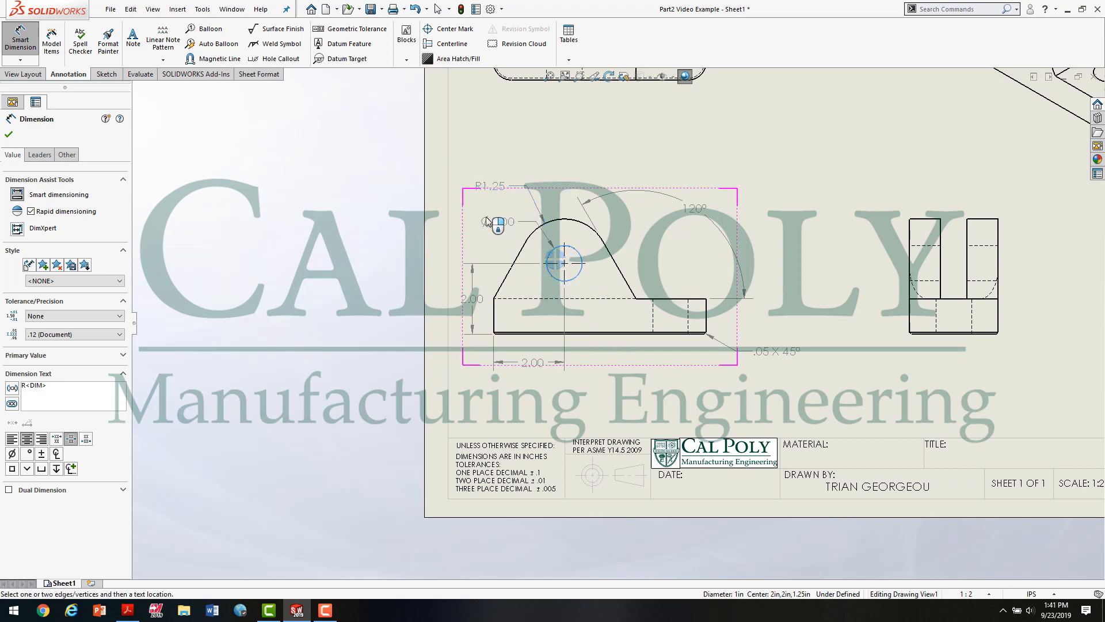
pyautogui.click(489, 218)
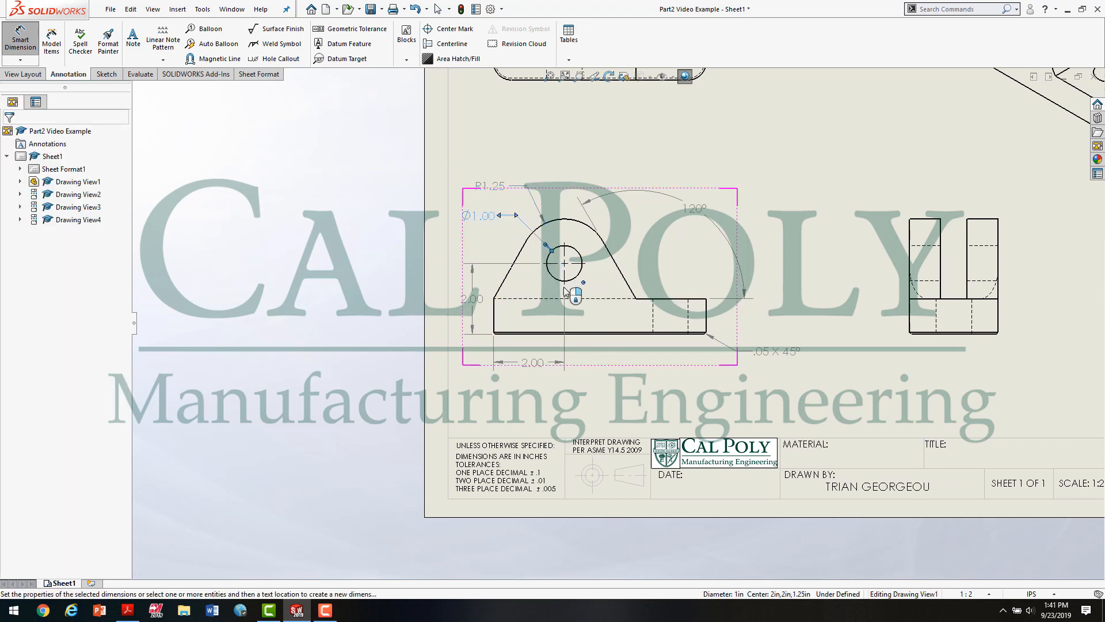
pyautogui.click(666, 400)
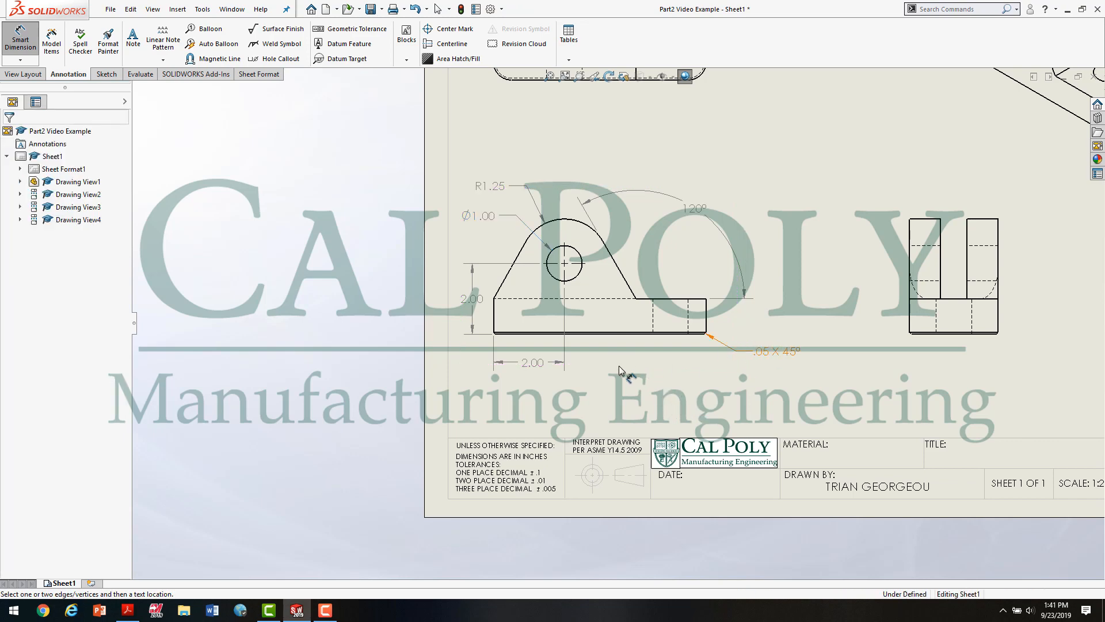
# Step: Check the hole callout's placement in Figure 2.0 of the assignment PDF and delete the front view's hole diameter dimension in SOLIDWORKS
pyautogui.scroll(1, 619, 365)
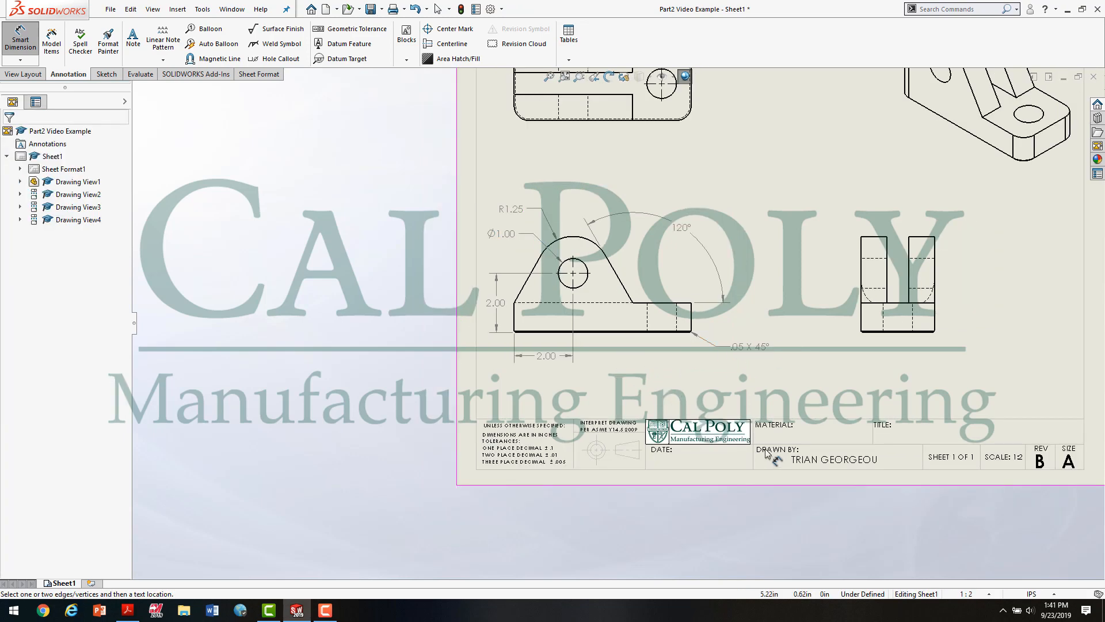
pyautogui.click(128, 613)
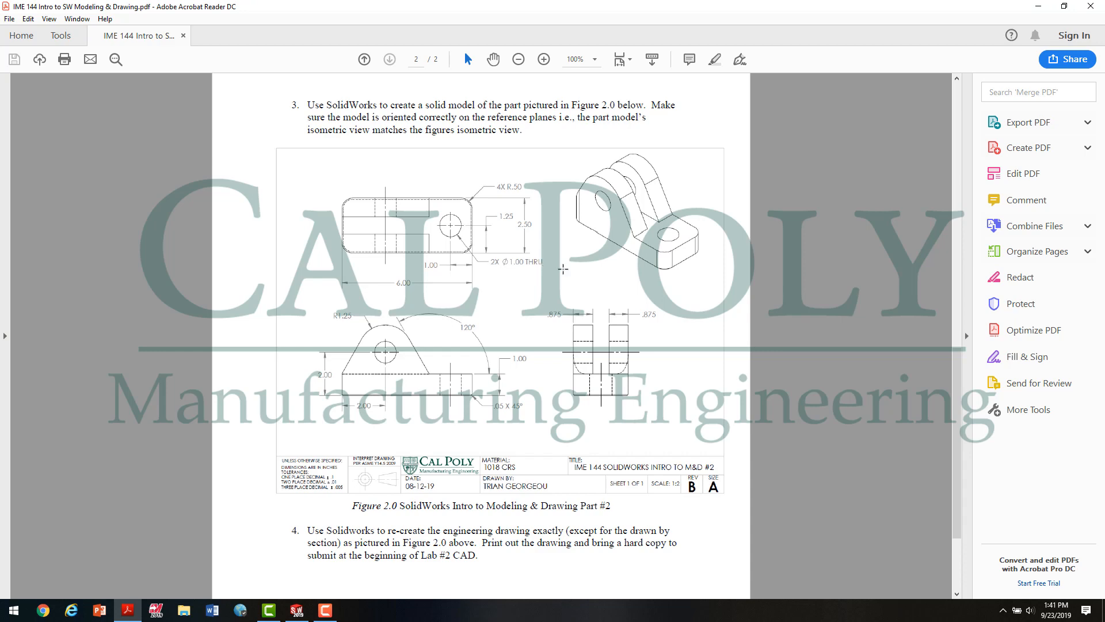
pyautogui.click(298, 613)
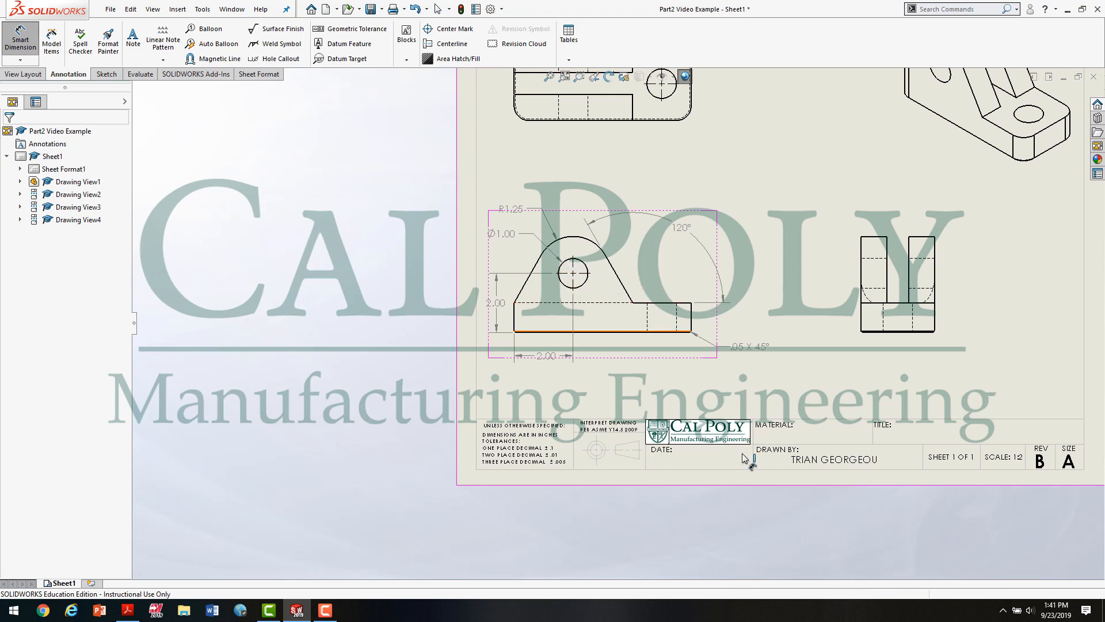
pyautogui.click(509, 236)
pyautogui.press('Delete')
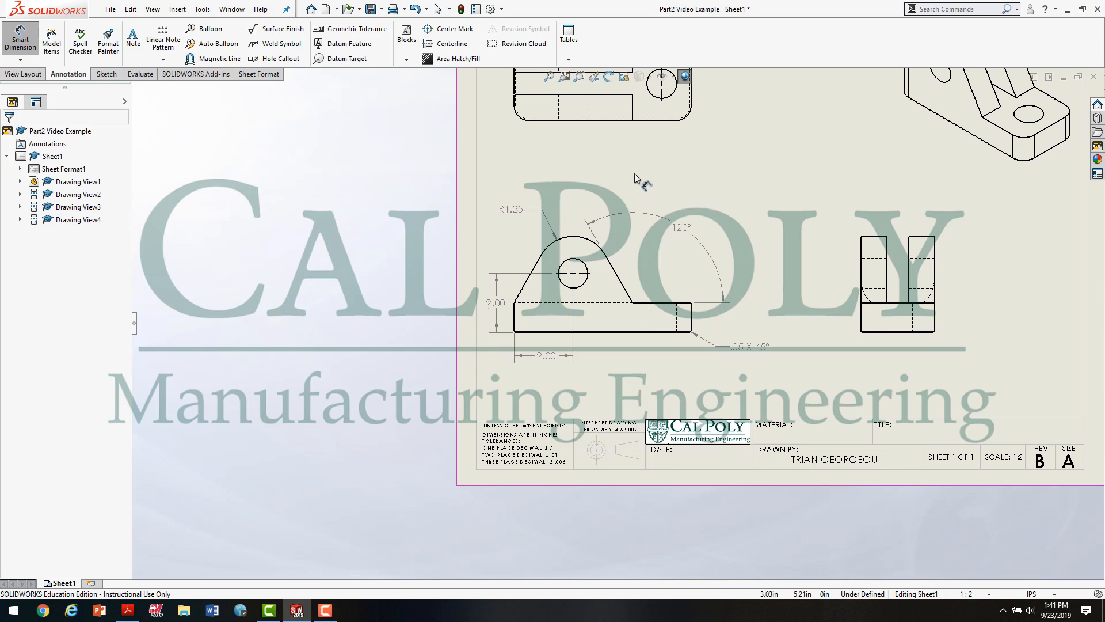
# Step: Dimension the diameter of the hole in the top view, with the text below and to the right of the part
pyautogui.scroll(3, 653, 167)
pyautogui.scroll(-4, 662, 190)
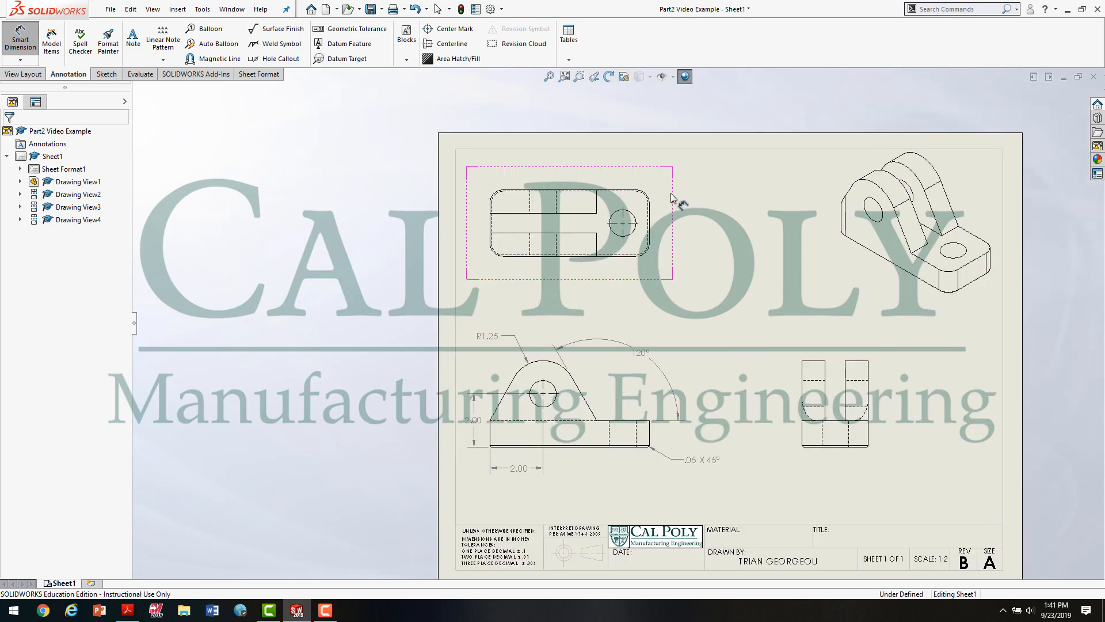
pyautogui.click(624, 247)
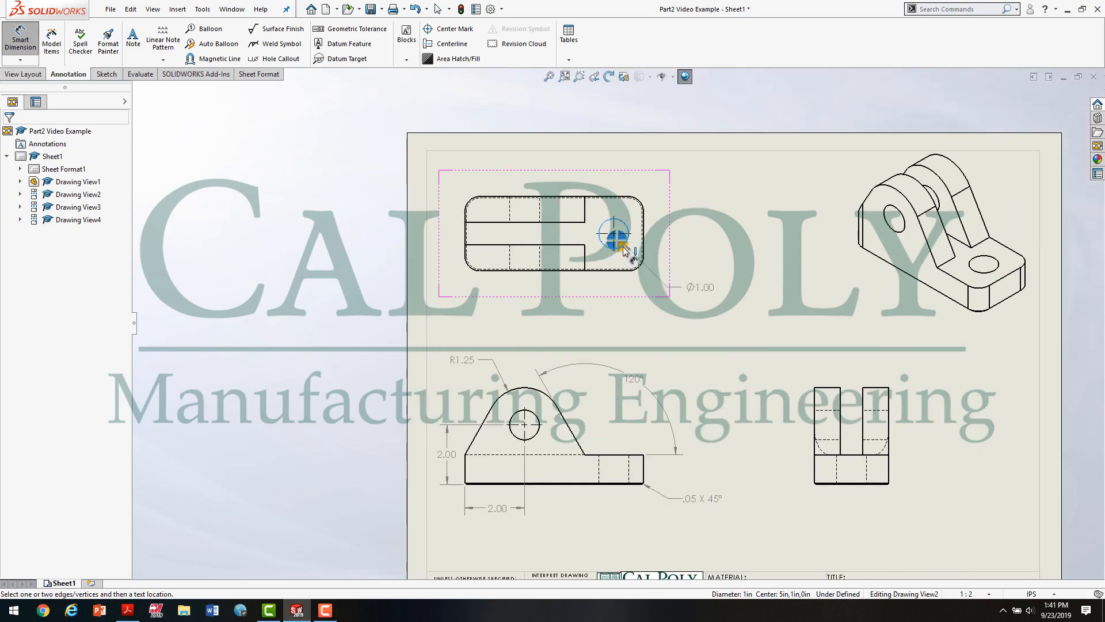
pyautogui.click(707, 291)
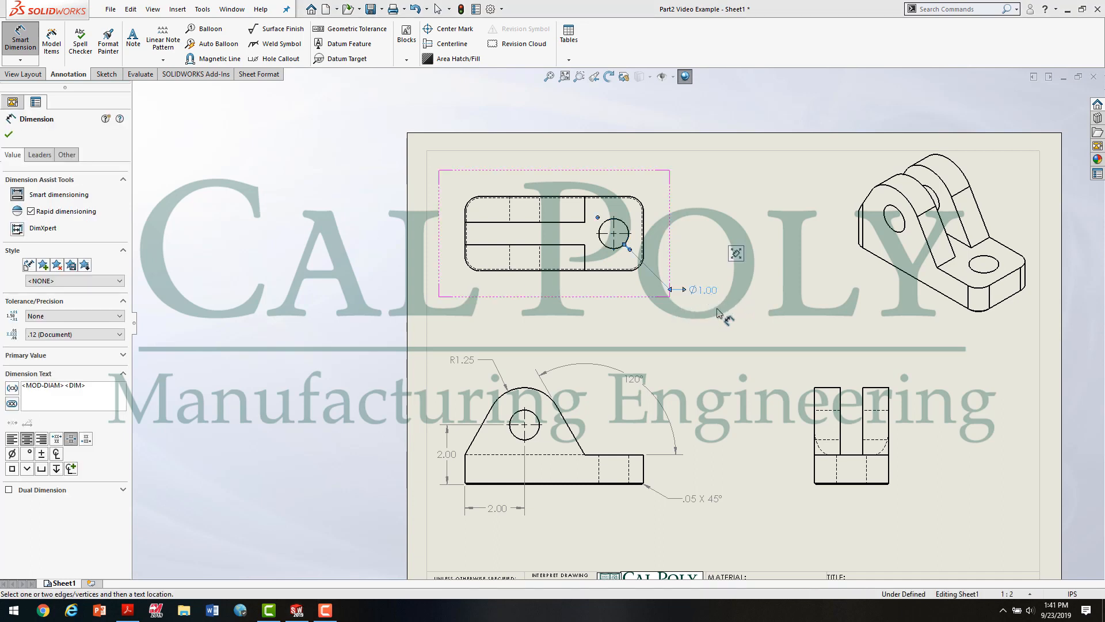
# Step: Edit the top view hole's diameter text, adding 2X before the diameter symbol and THRU after the value
pyautogui.press('Escape')
pyautogui.click(708, 291)
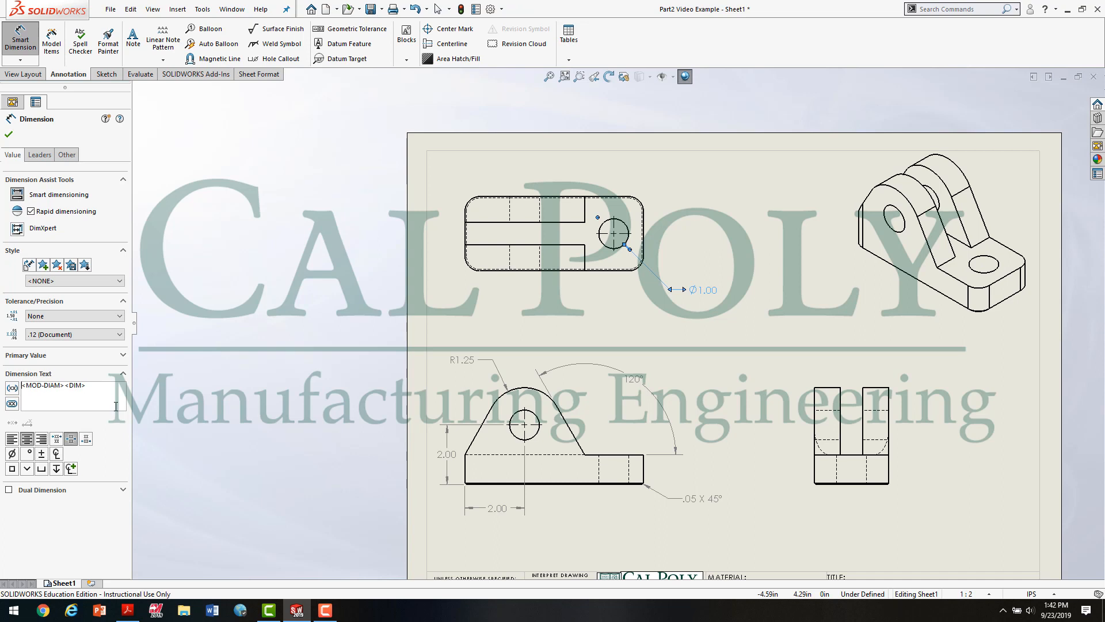
pyautogui.write('2X')
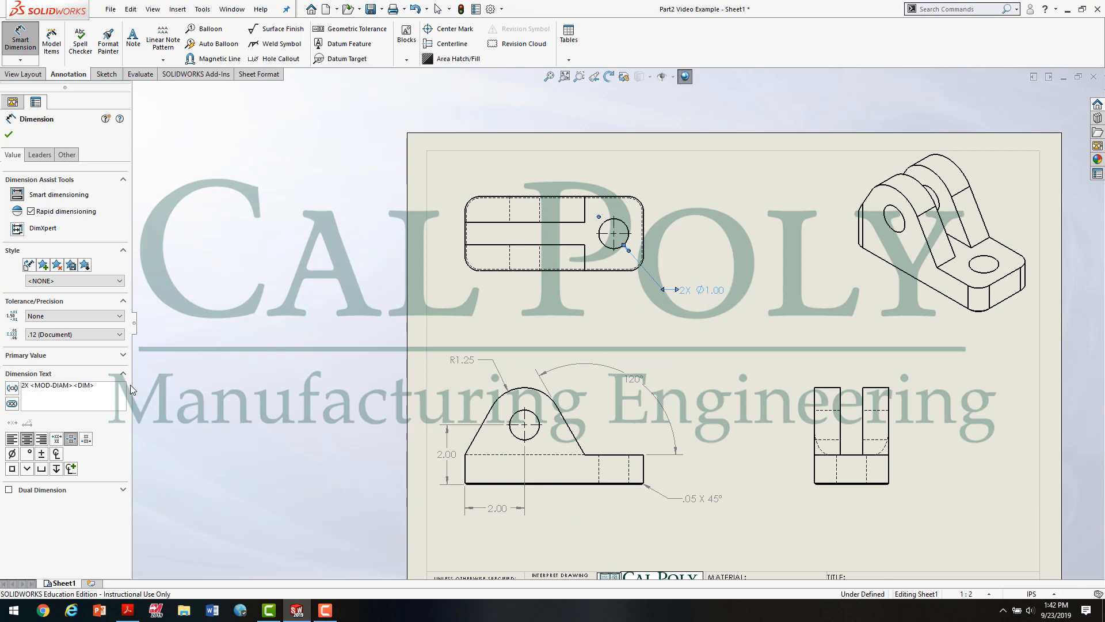
pyautogui.write('THRU')
pyautogui.click(706, 320)
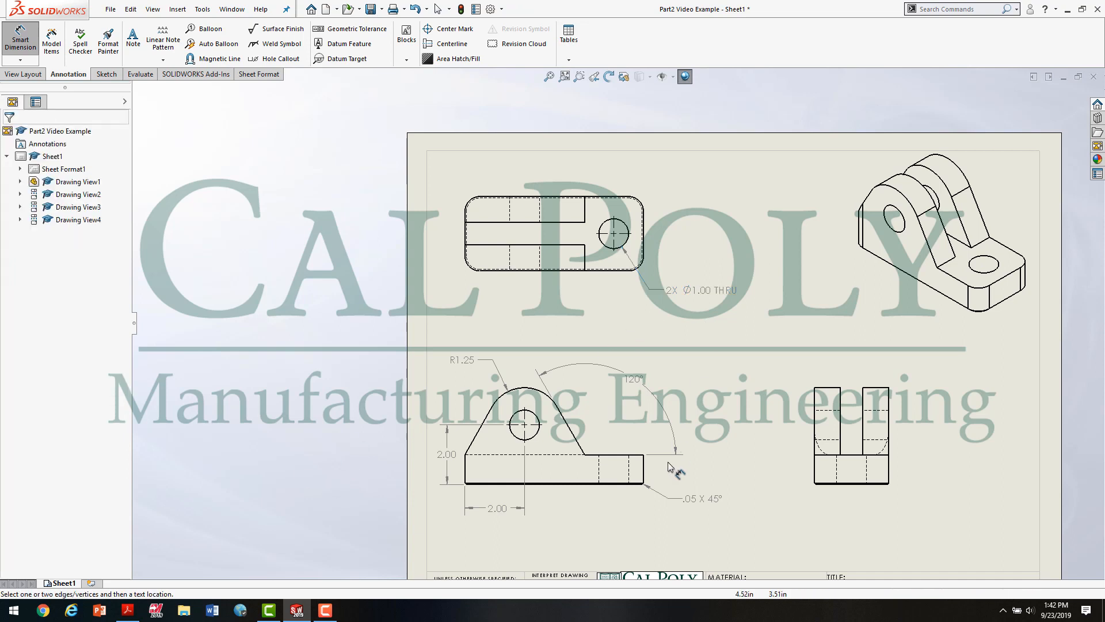
# Step: Dimension the base's thickness between its bottom and top edges, to the right of the front view, with the text below the arrows
pyautogui.scroll(2, 674, 466)
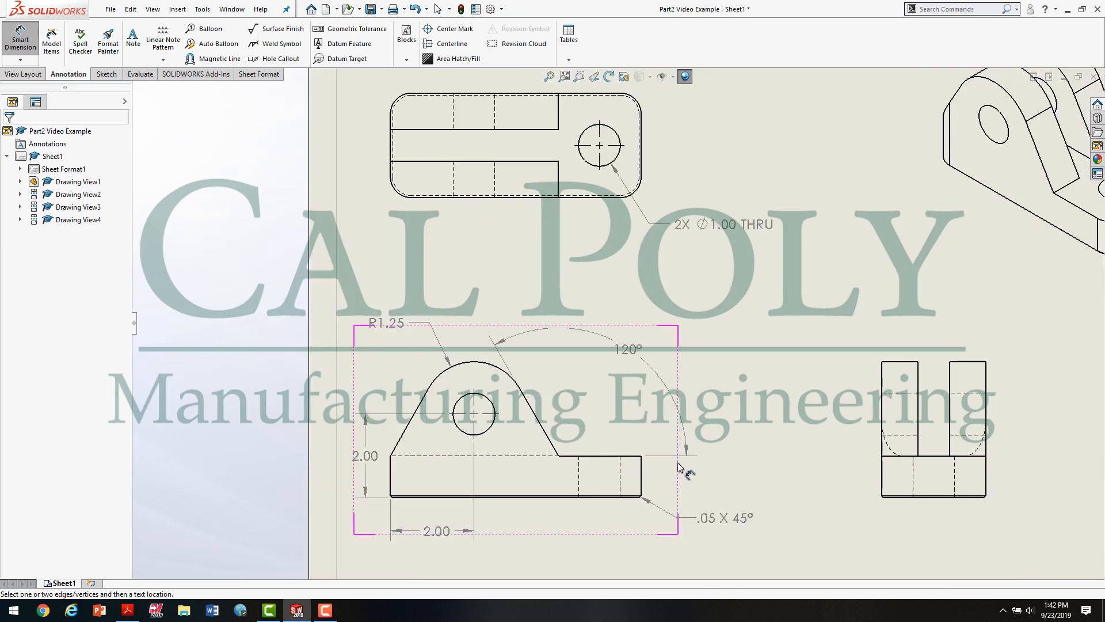
pyautogui.scroll(2, 677, 461)
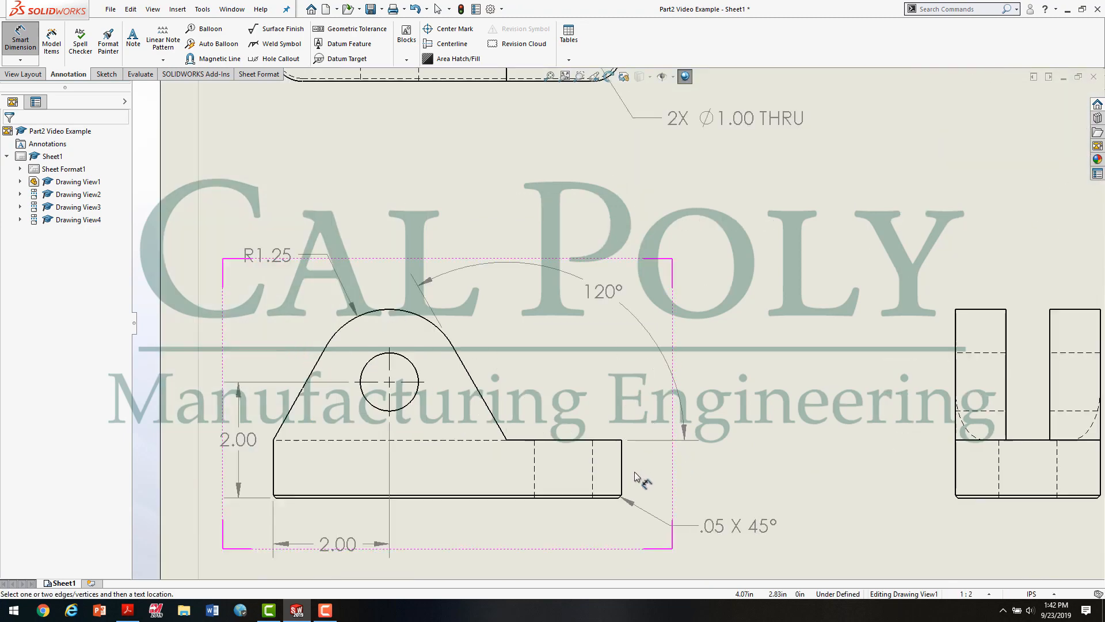
pyautogui.click(606, 500)
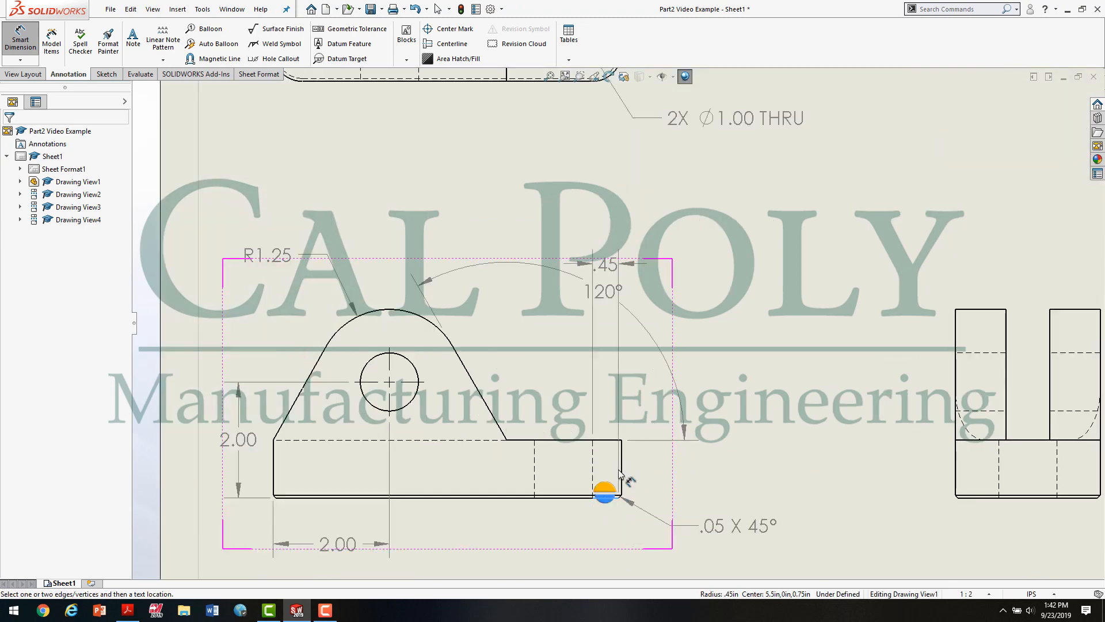
pyautogui.click(605, 441)
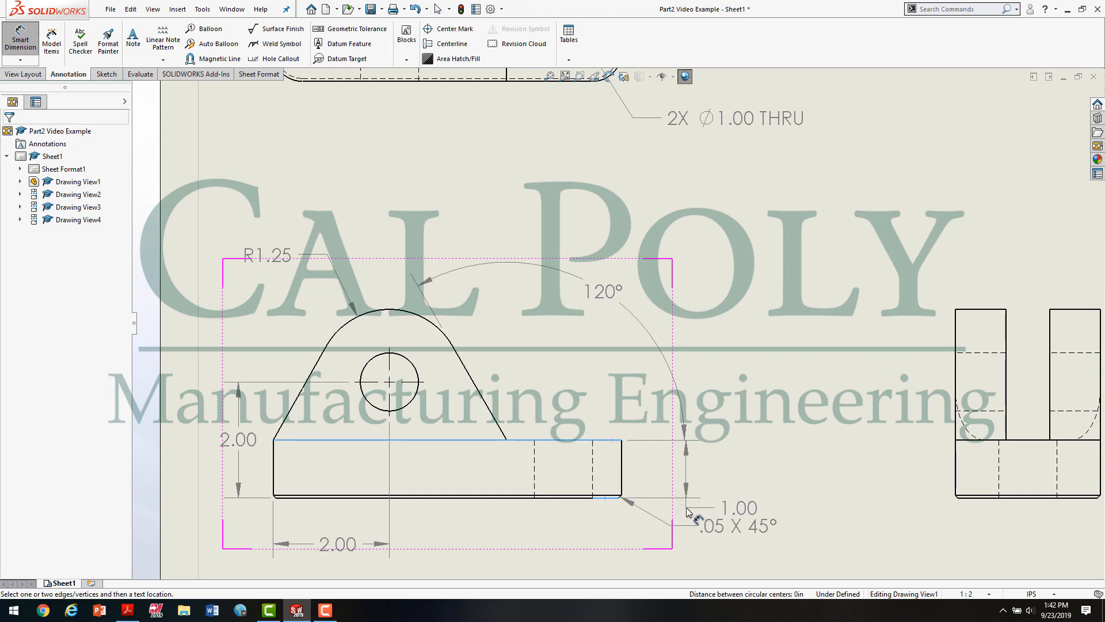
pyautogui.click(687, 512)
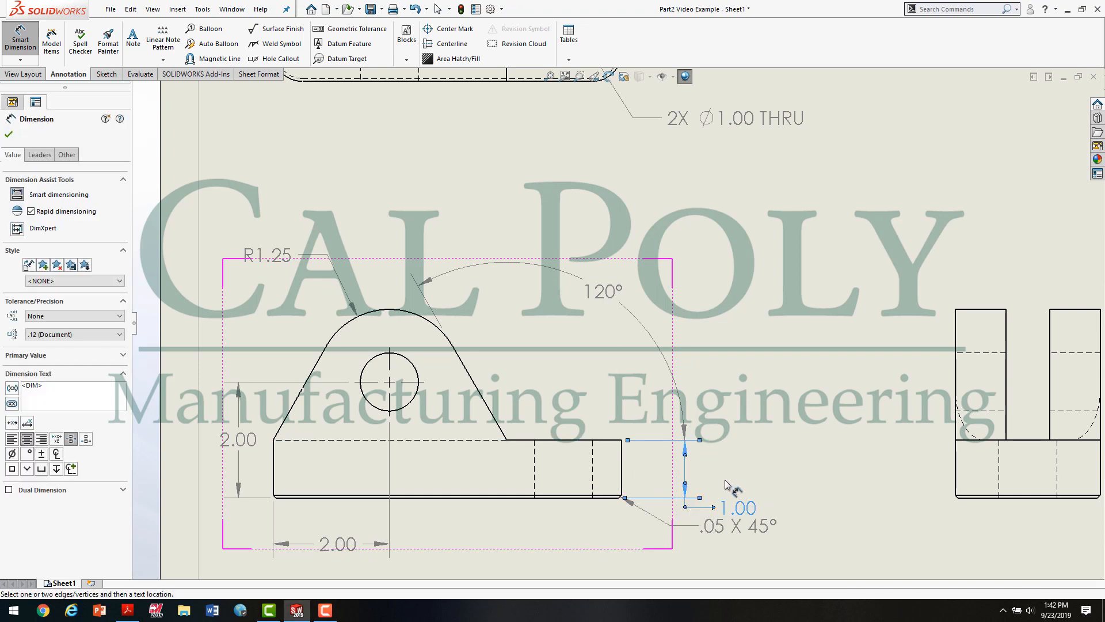
pyautogui.scroll(-1, 734, 461)
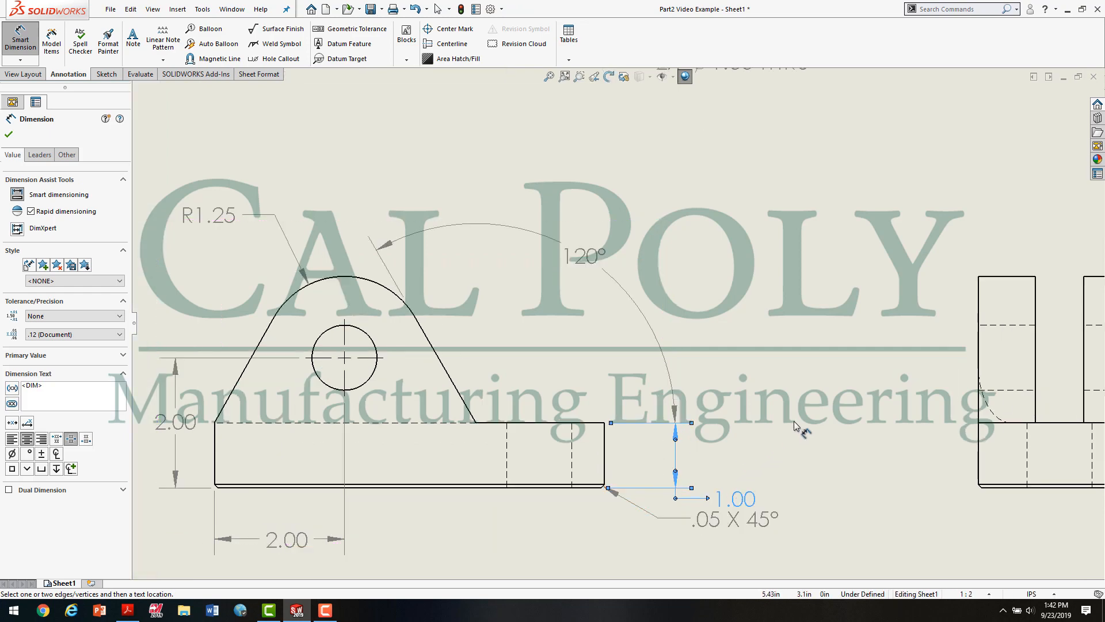
pyautogui.press('Escape')
# Step: Move the .05 X 45° chamfer callout and the base thickness text lower so the two annotations are clearly spaced
pyautogui.scroll(1, 793, 420)
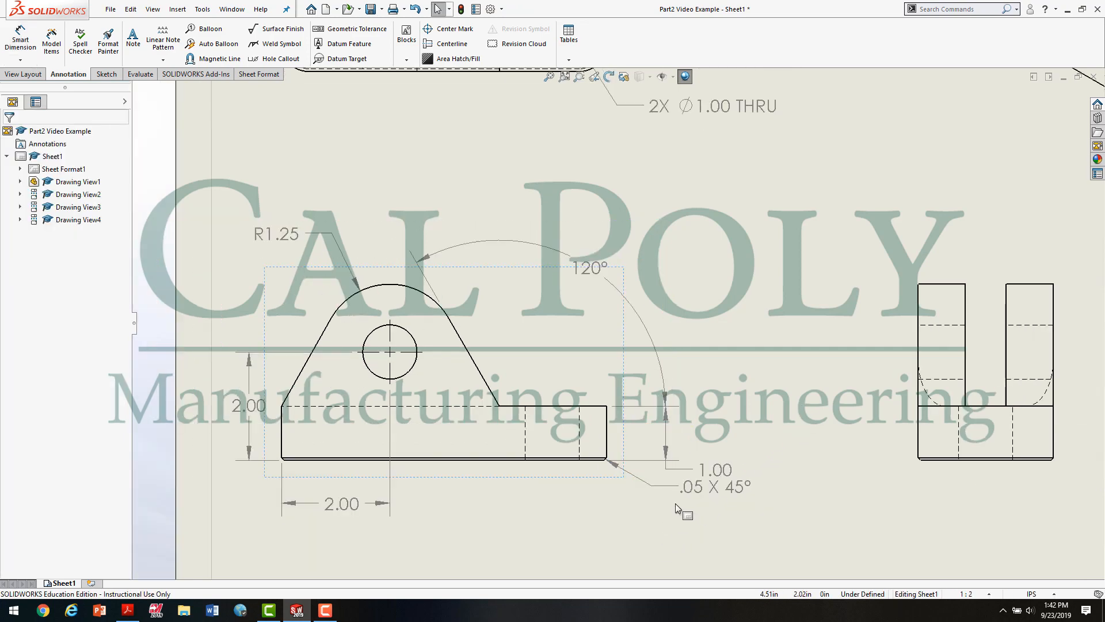
pyautogui.scroll(-2, 677, 501)
pyautogui.moveTo(704, 469); pyautogui.dragTo(706, 493)
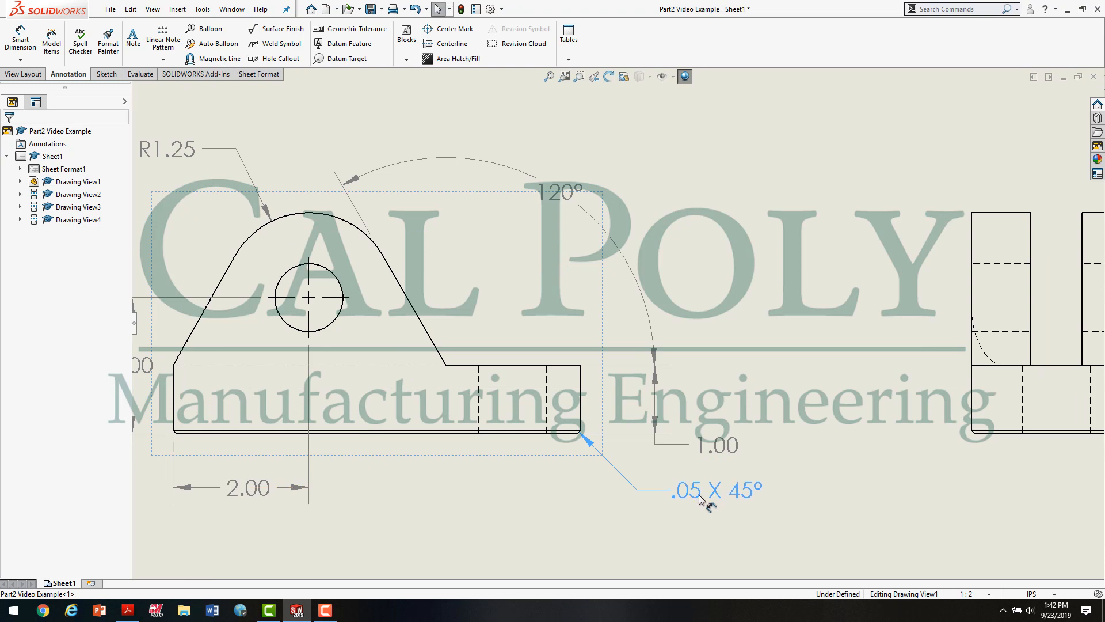
pyautogui.click(692, 521)
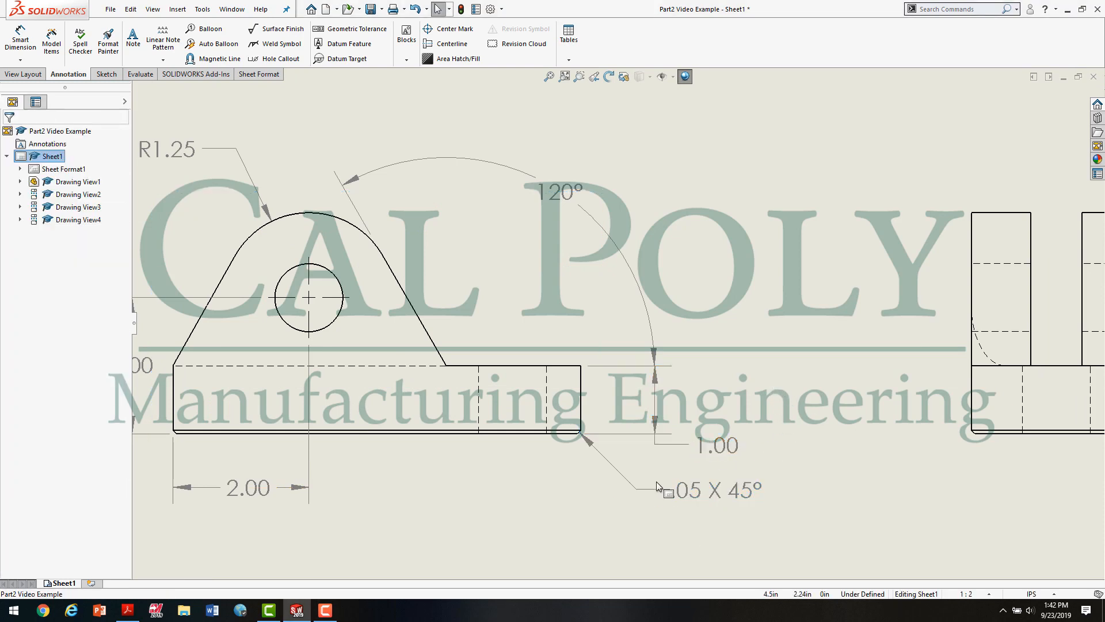
pyautogui.moveTo(716, 447); pyautogui.dragTo(717, 456)
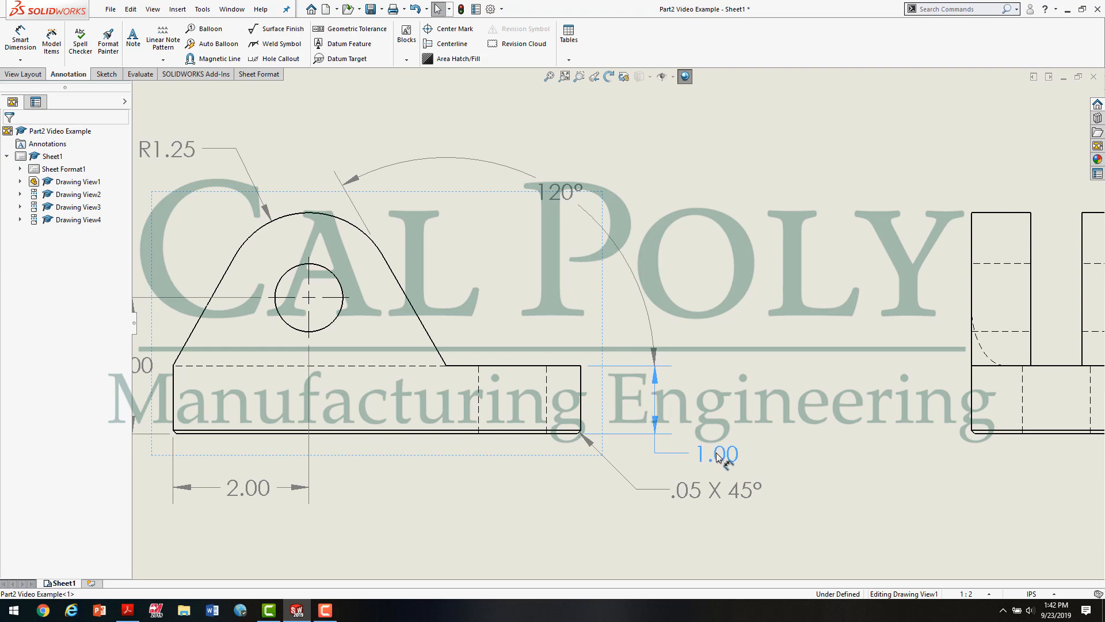
pyautogui.click(750, 464)
pyautogui.scroll(2, 708, 460)
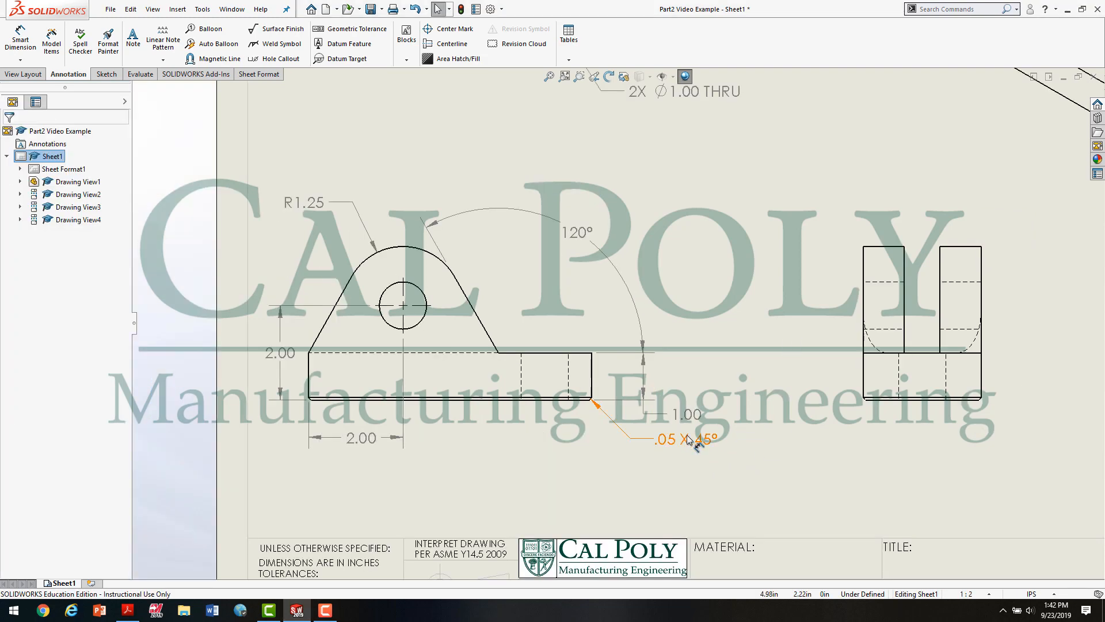
pyautogui.moveTo(688, 436); pyautogui.dragTo(676, 447)
pyautogui.click(680, 492)
# Step: Move the front view, with its aligned top view, to the right on the sheet
pyautogui.scroll(1, 692, 480)
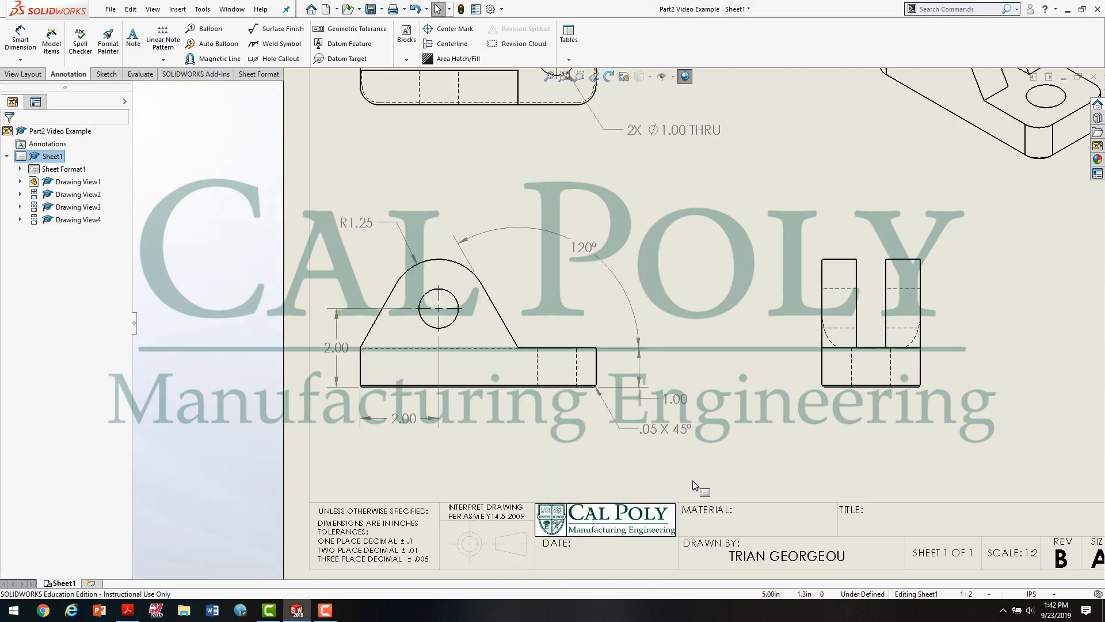
pyautogui.scroll(1, 692, 480)
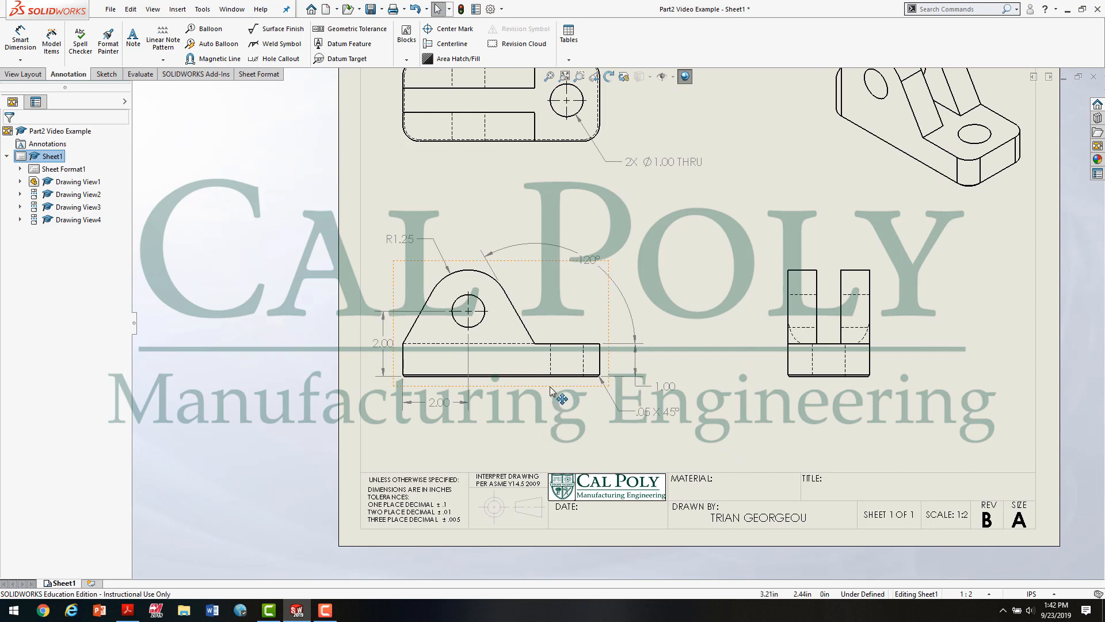
pyautogui.moveTo(551, 391); pyautogui.dragTo(587, 394)
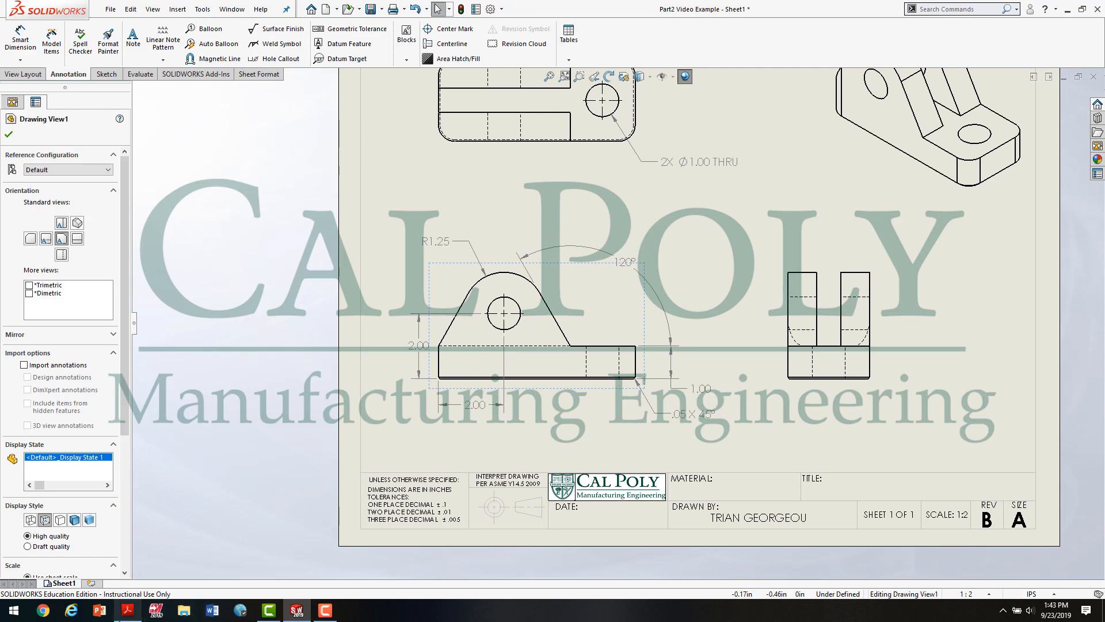
# Step: Check the centerlines in Figure 2.0 of the PDF and auto-insert centerlines for the whole front and right side views in SOLIDWORKS
pyautogui.click(128, 610)
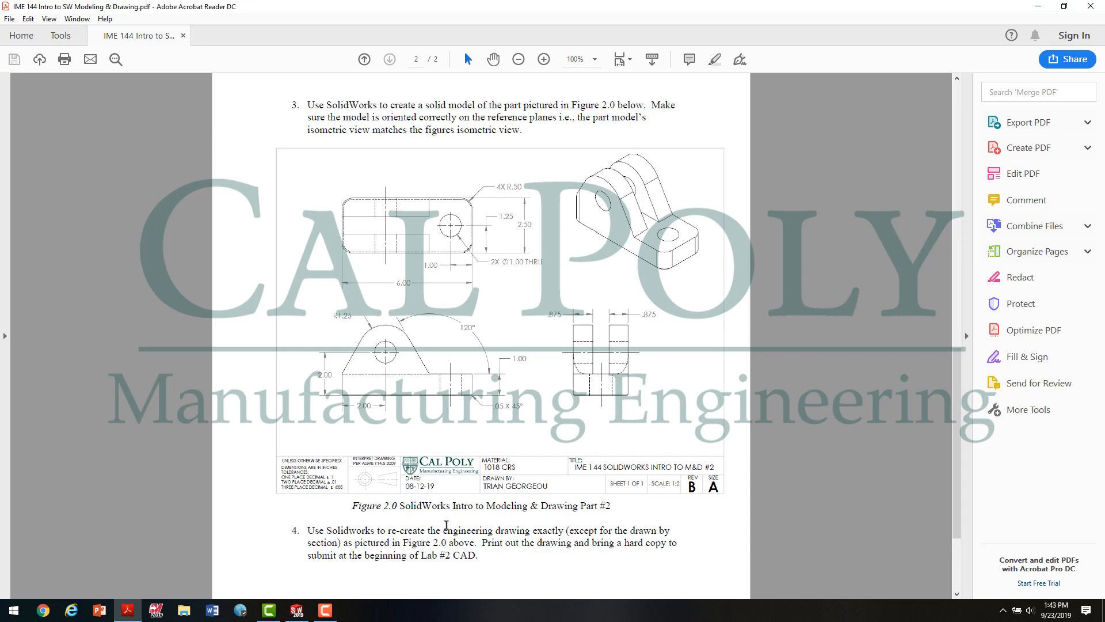
pyautogui.click(300, 612)
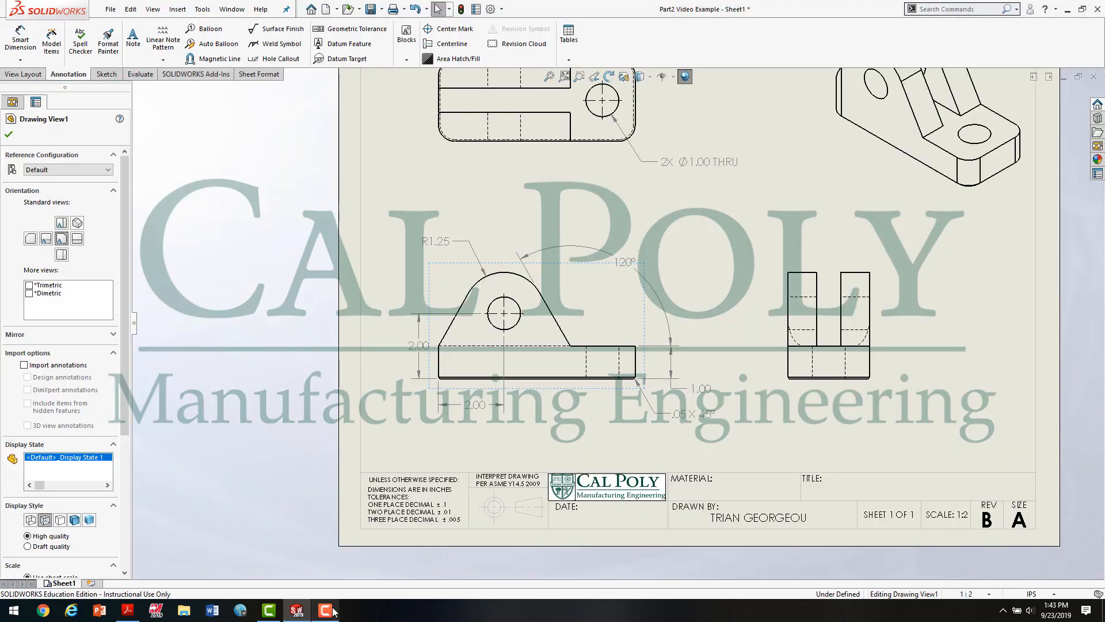
pyautogui.press('f')
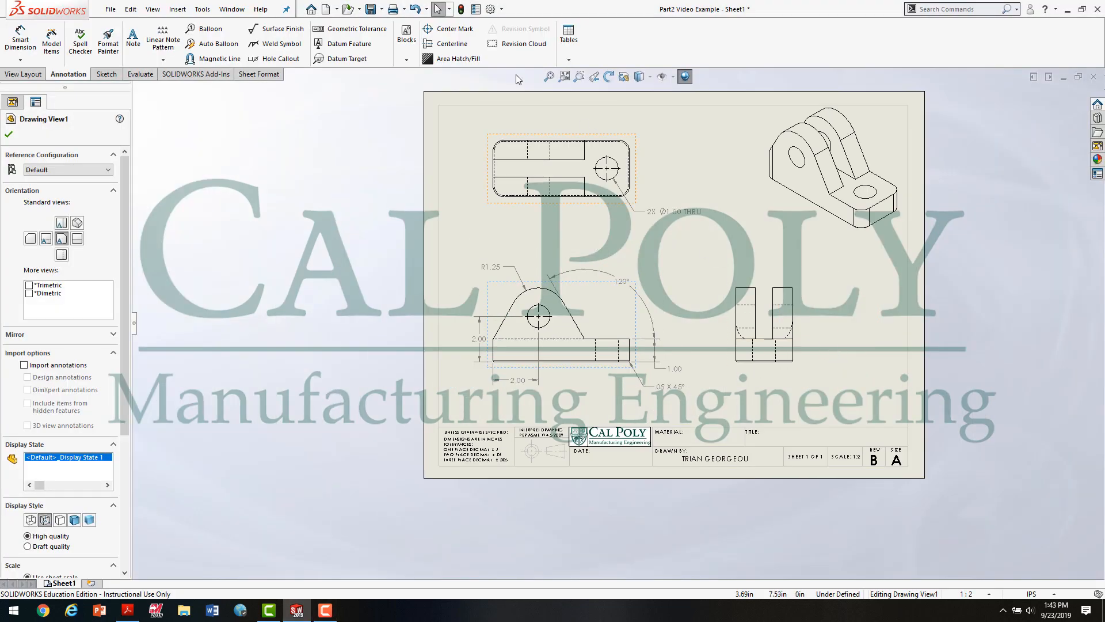
pyautogui.click(453, 44)
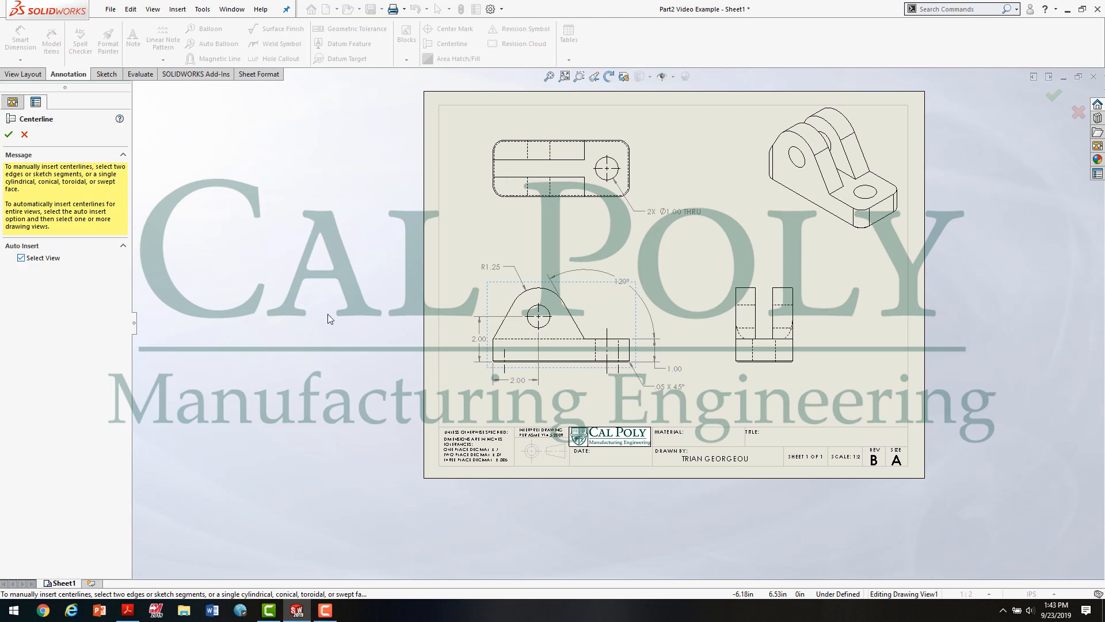
pyautogui.click(755, 319)
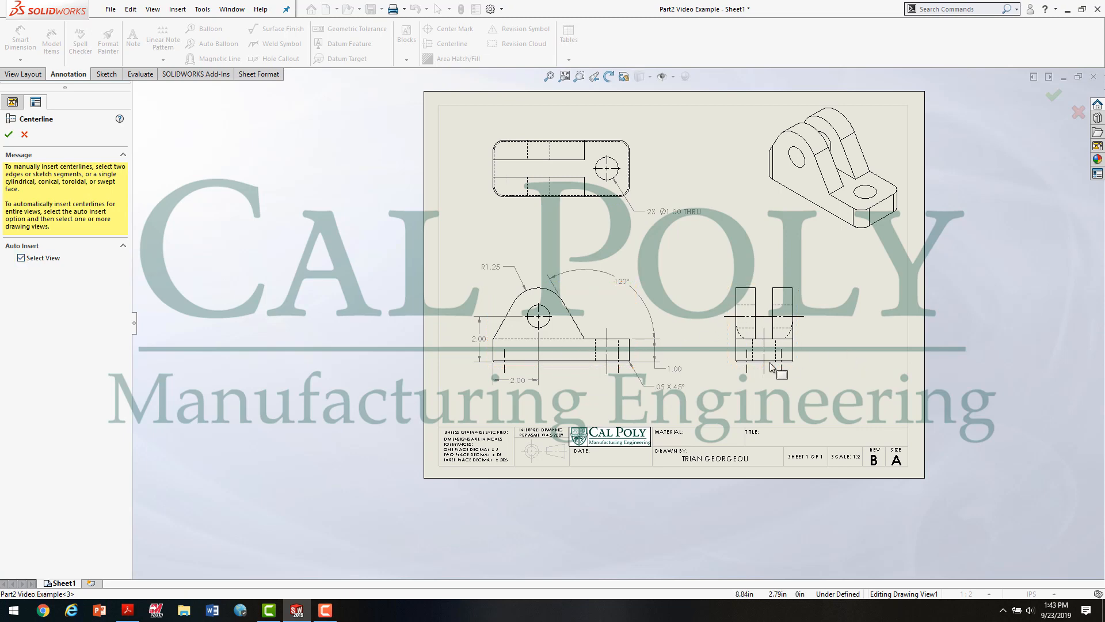
pyautogui.scroll(-2, 805, 359)
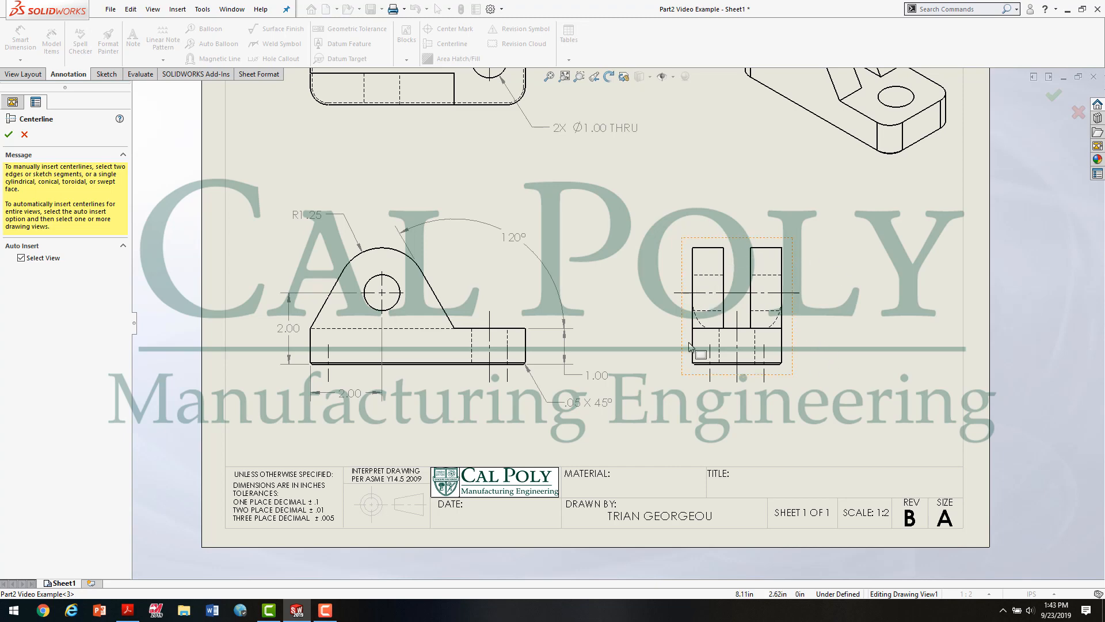
pyautogui.scroll(2, 725, 403)
pyautogui.scroll(-2, 720, 363)
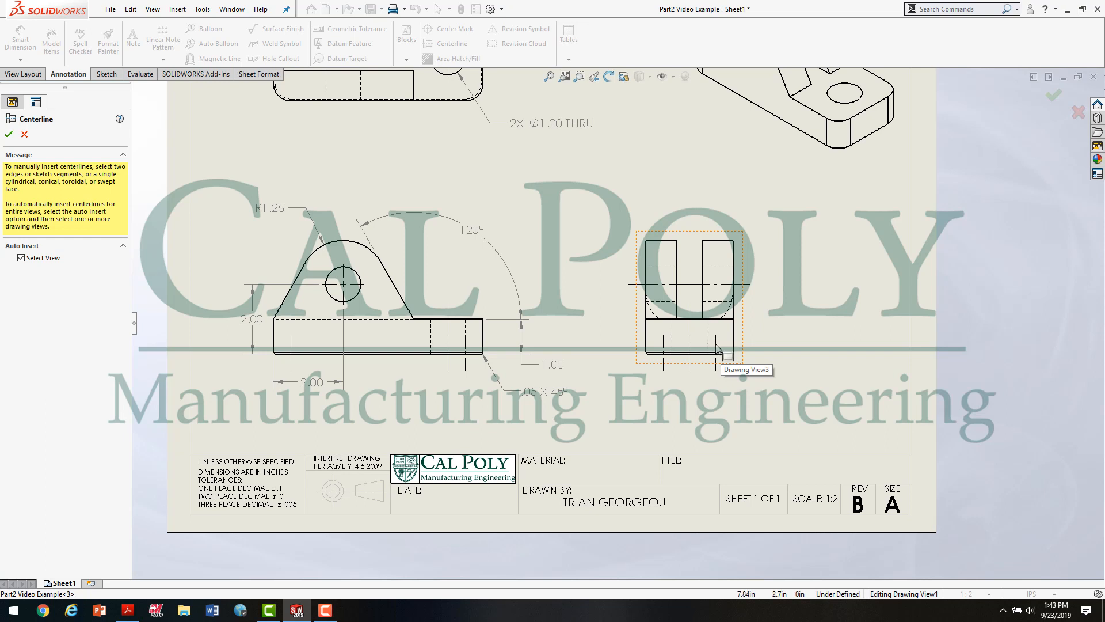
pyautogui.press('Escape')
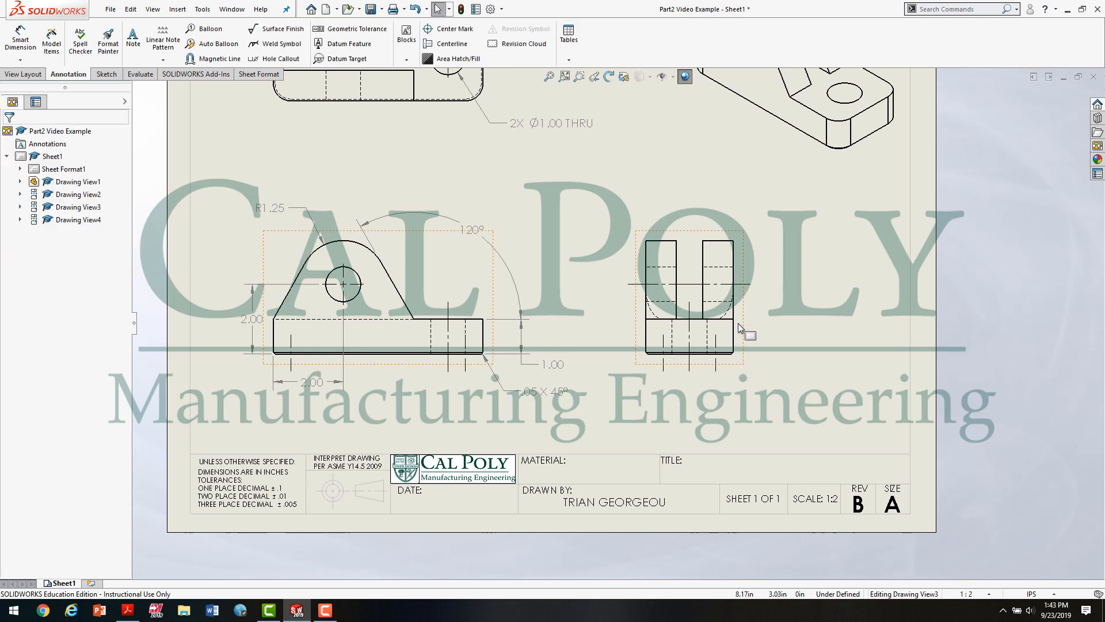
# Step: Undo the auto-inserted centerlines in the right side view and manually add centerlines for its vertical base hole and horizontal cross hole
pyautogui.hotkey('ctrl', 'z')
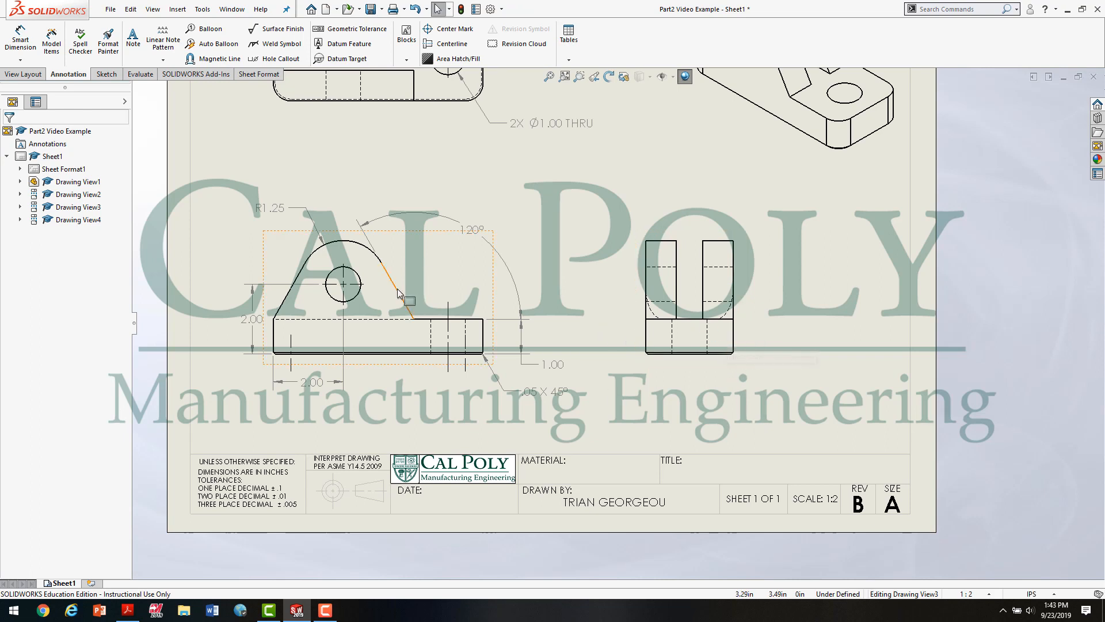
pyautogui.click(444, 46)
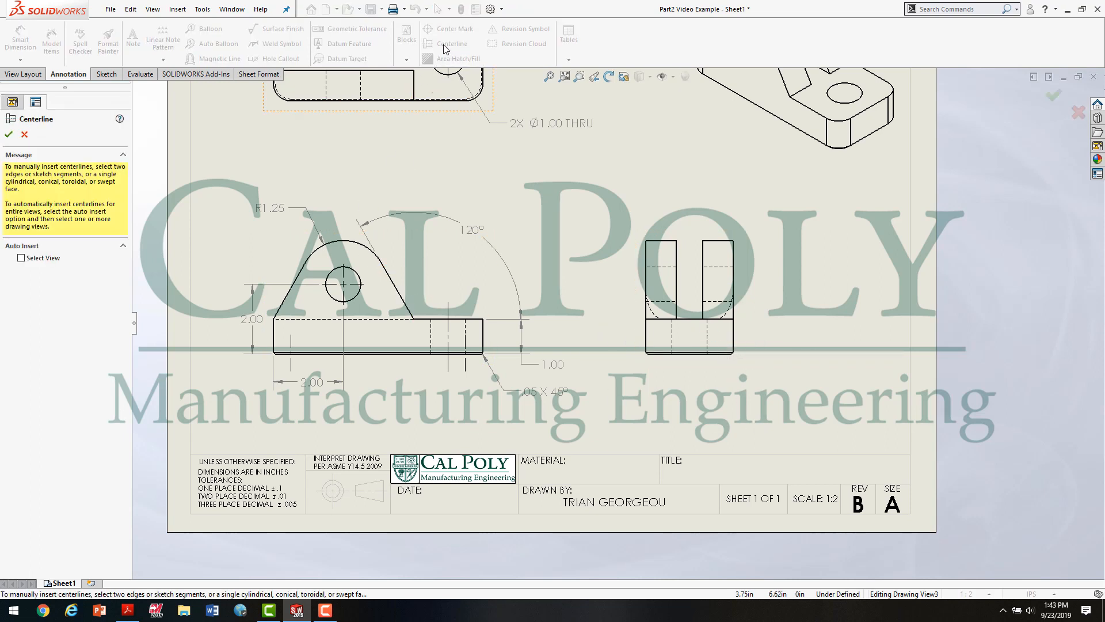
pyautogui.click(673, 340)
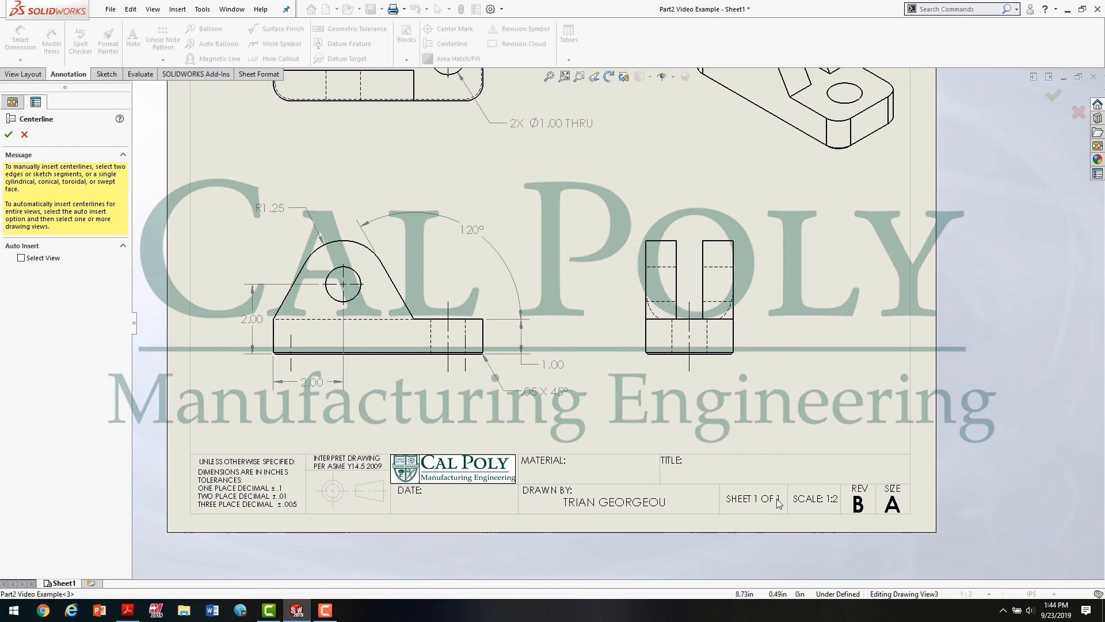
pyautogui.click(668, 302)
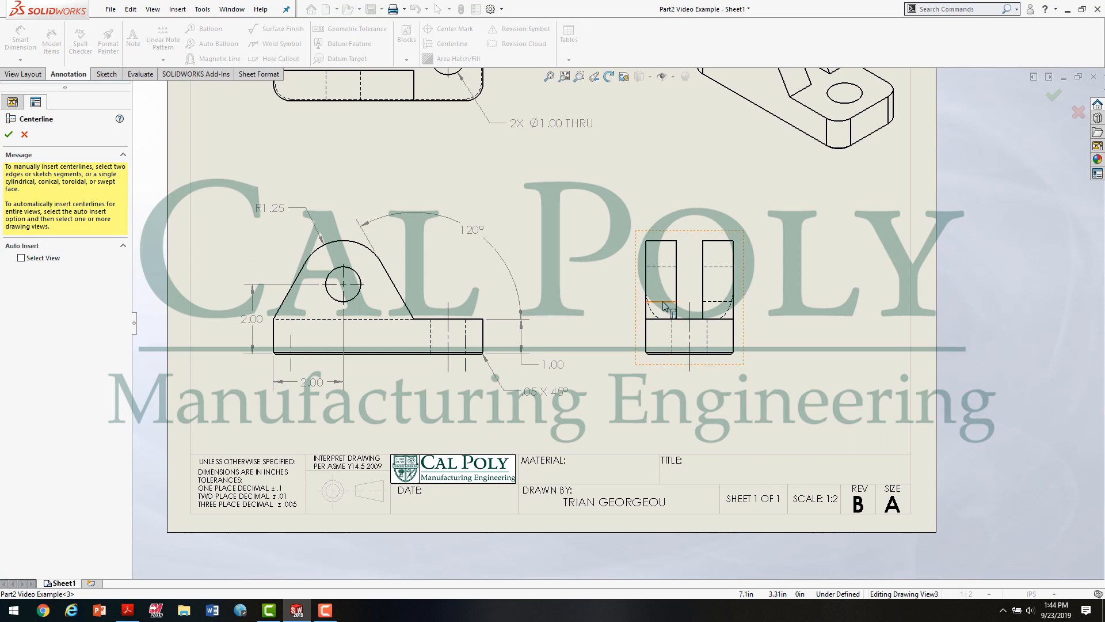
pyautogui.click(663, 267)
# Step: Add a centerline between the cross hole's hidden edges in the top view and extend both ends past the part outline
pyautogui.press('f')
pyautogui.scroll(2, 449, 163)
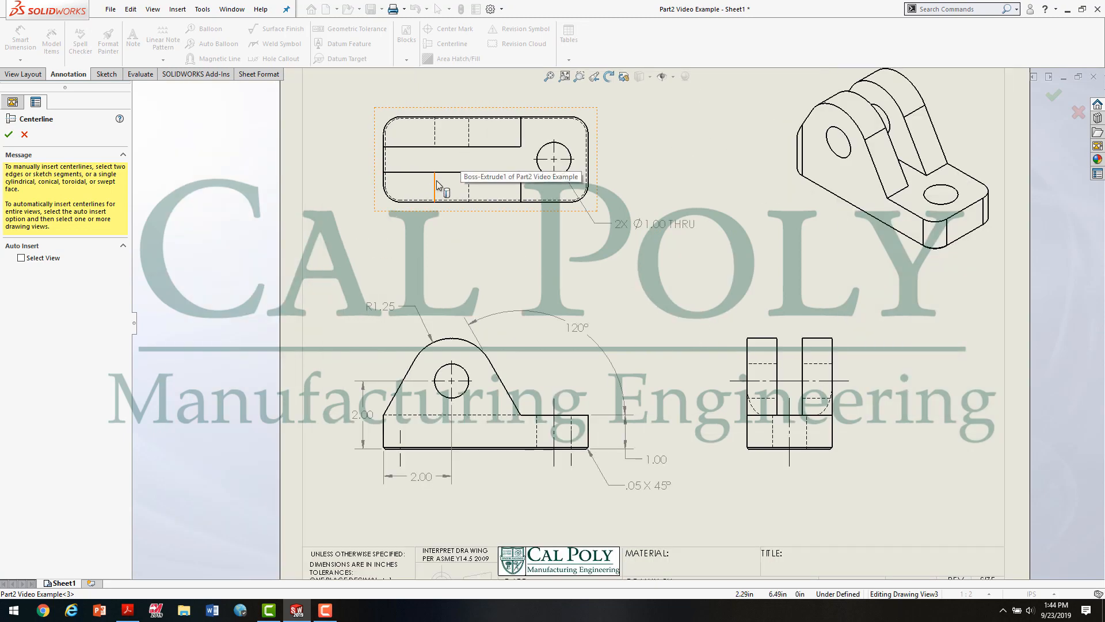
pyautogui.click(435, 179)
pyautogui.click(469, 136)
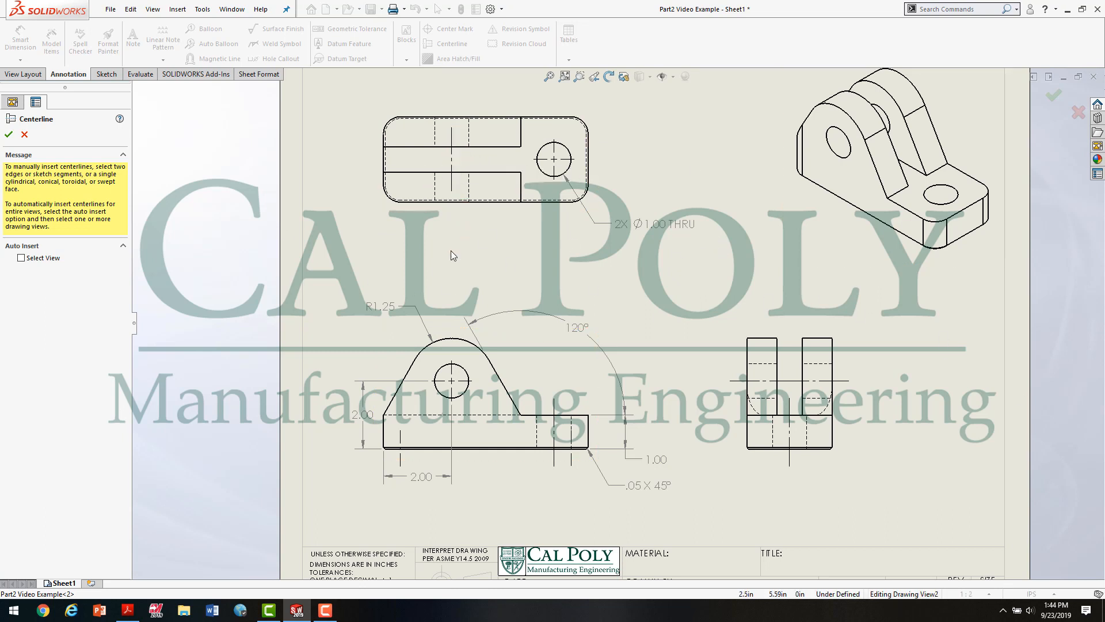
pyautogui.click(452, 166)
pyautogui.moveTo(451, 192); pyautogui.dragTo(451, 222)
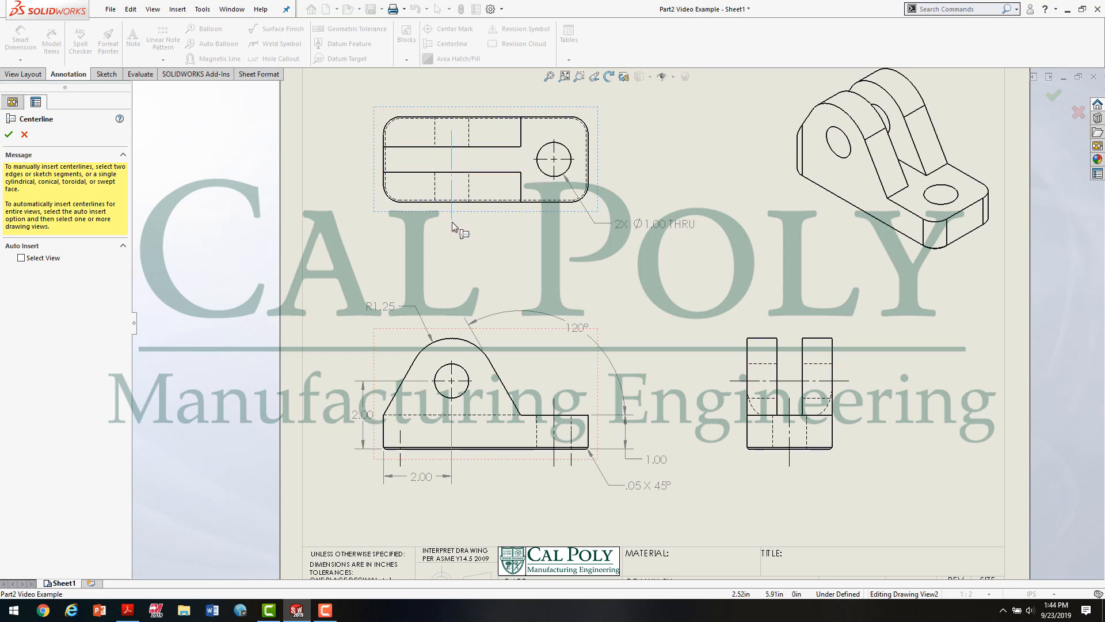
pyautogui.moveTo(451, 128); pyautogui.dragTo(452, 100)
pyautogui.moveTo(452, 100)
pyautogui.mouseDown()
pyautogui.moveTo(455, 86)
pyautogui.moveTo(453, 96)
pyautogui.mouseUp()
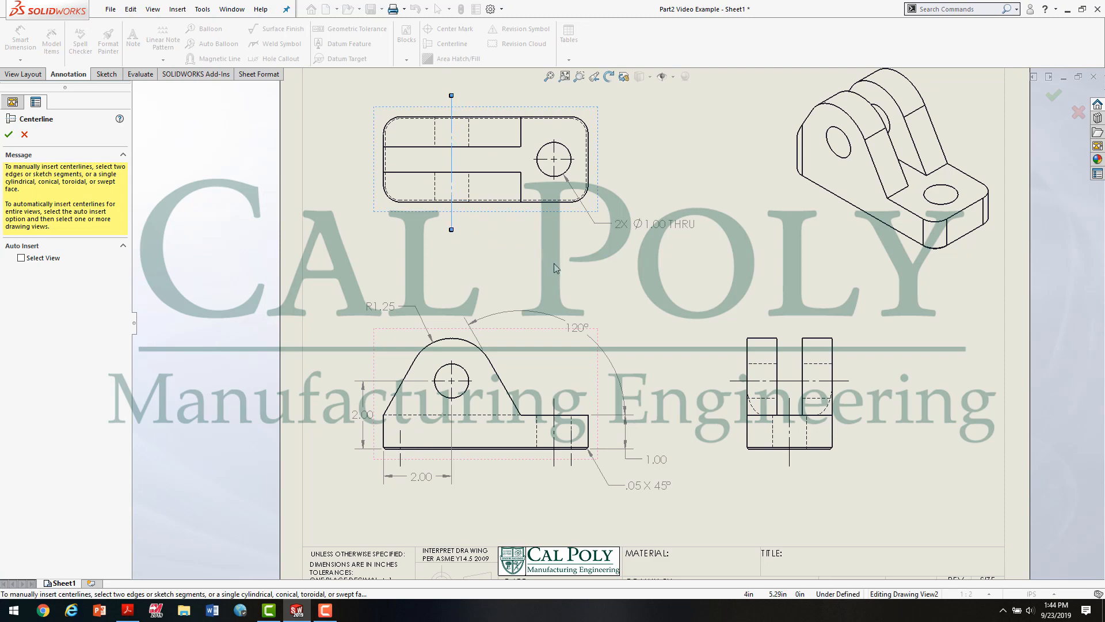
pyautogui.press('f')
pyautogui.press('Escape')
# Step: Dimension the widths of both upright lugs above the right side view, placing each text outside its extension lines
pyautogui.scroll(2, 560, 214)
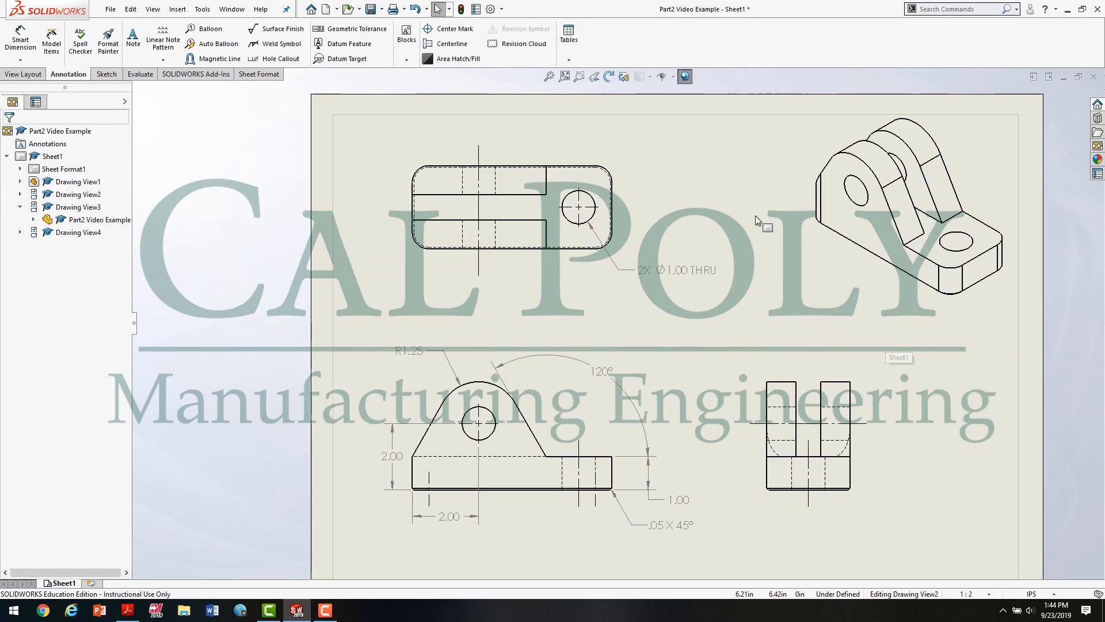
pyautogui.scroll(2, 890, 395)
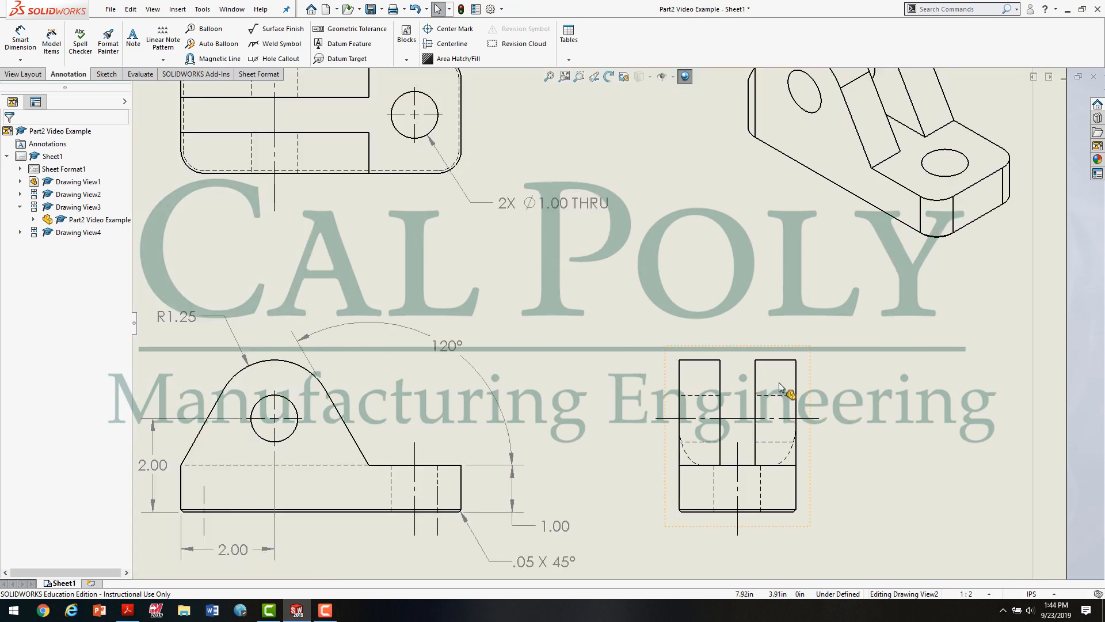
pyautogui.click(20, 36)
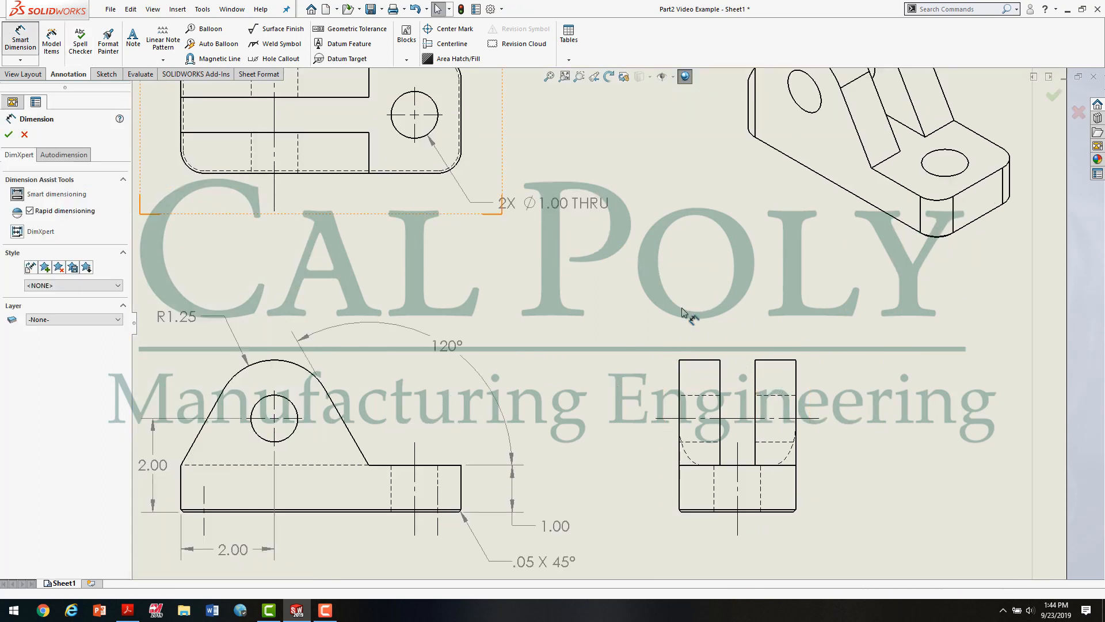
pyautogui.click(699, 360)
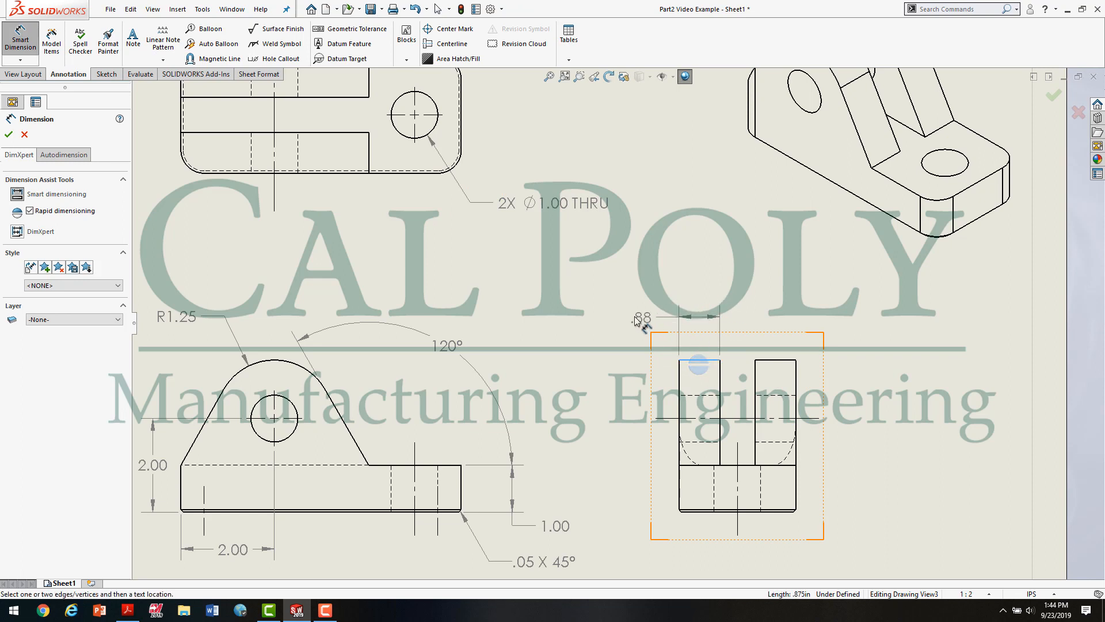
pyautogui.click(636, 323)
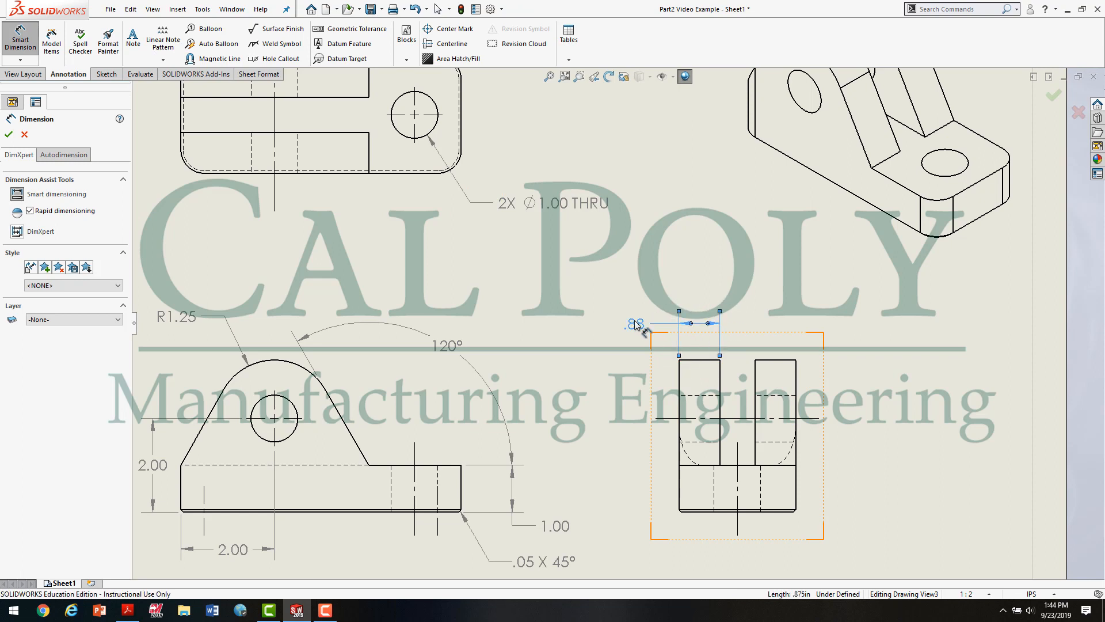
pyautogui.click(786, 361)
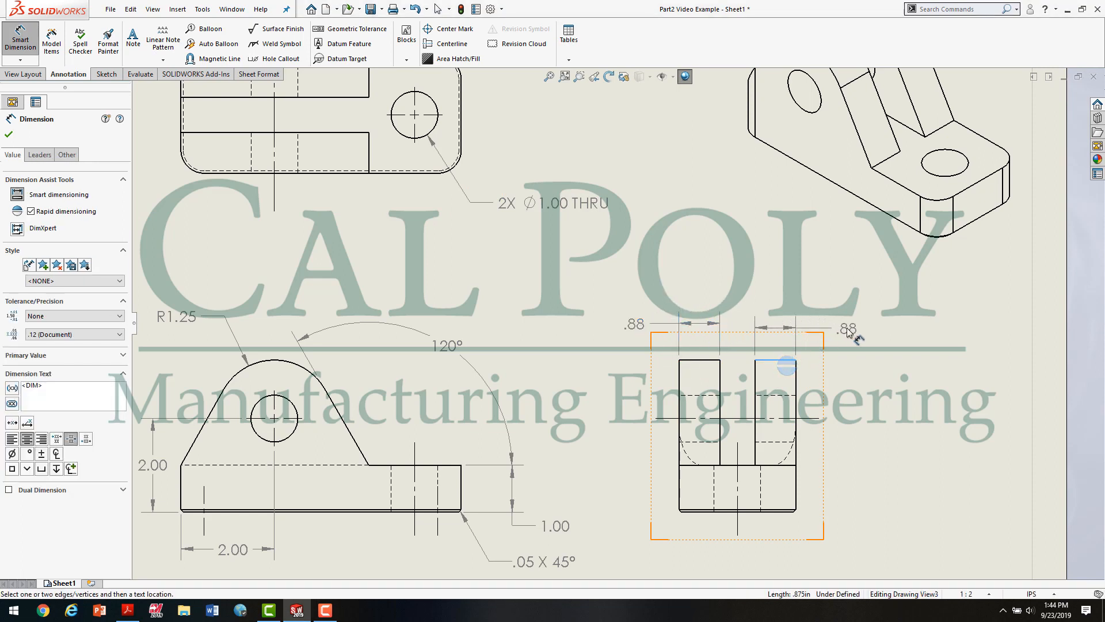
pyautogui.click(846, 327)
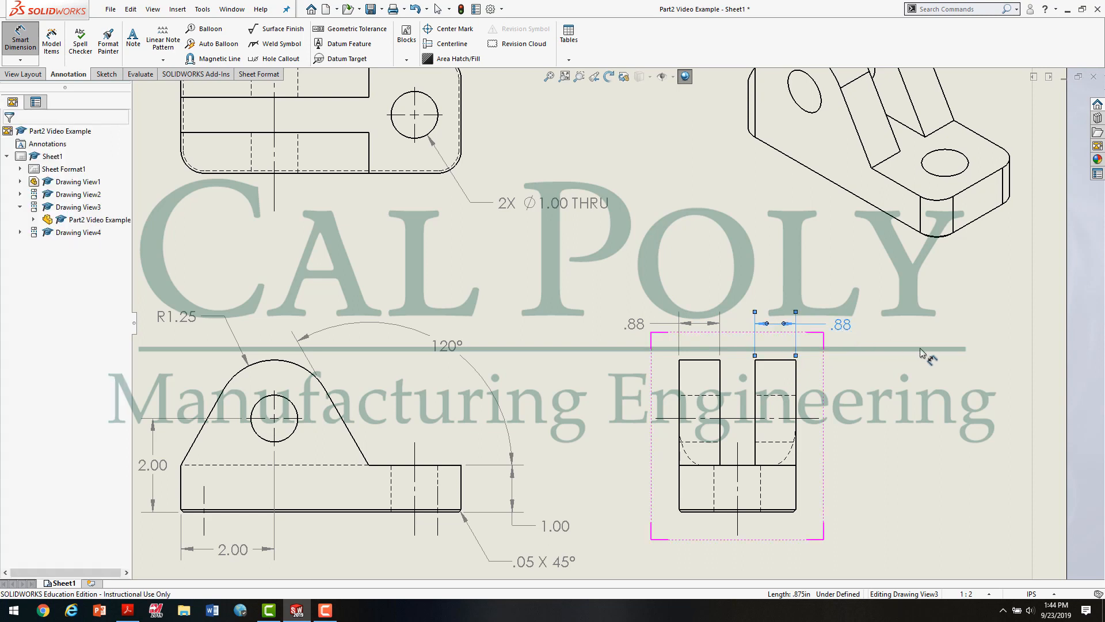
pyautogui.click(886, 368)
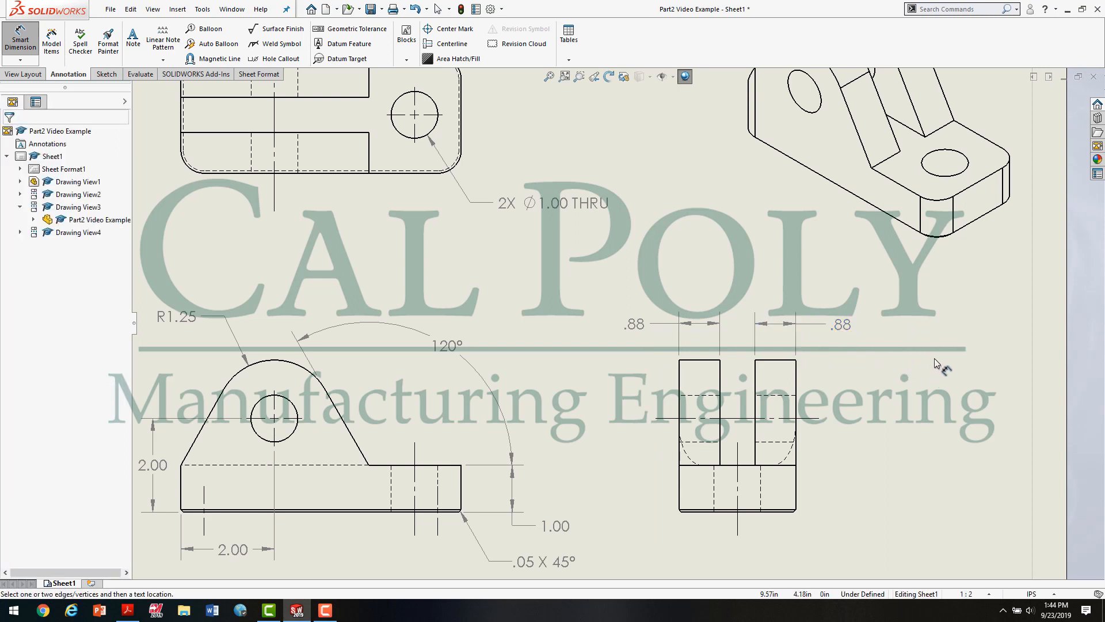
# Step: Check the lug widths in Figure 2.0 of the PDF and set both lug width dimensions in SOLIDWORKS to three-decimal precision (.123)
pyautogui.click(129, 612)
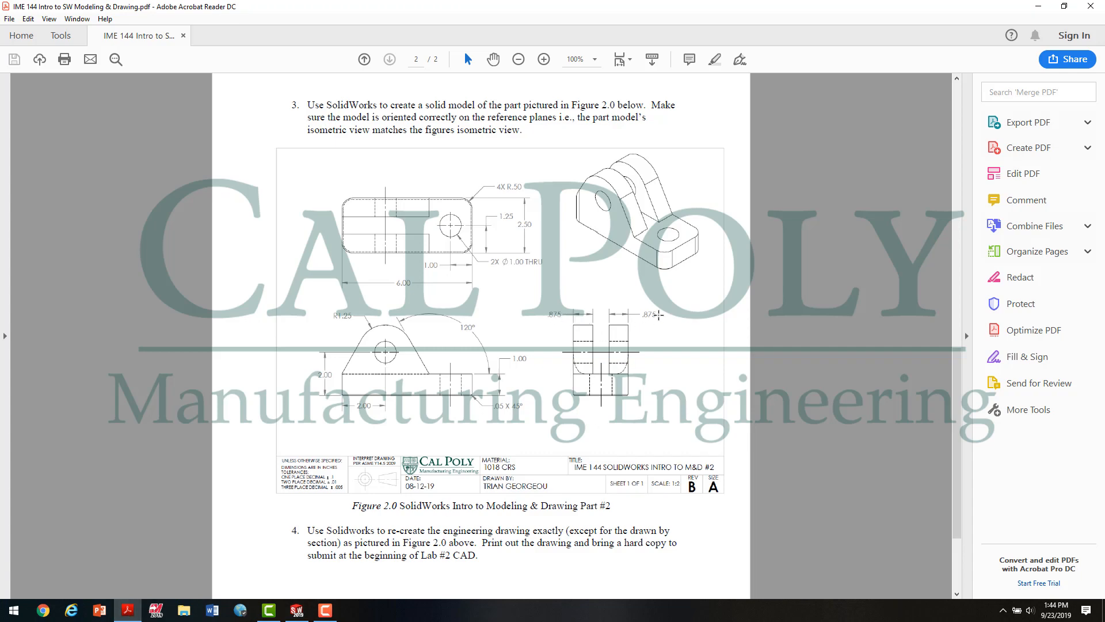
pyautogui.click(297, 610)
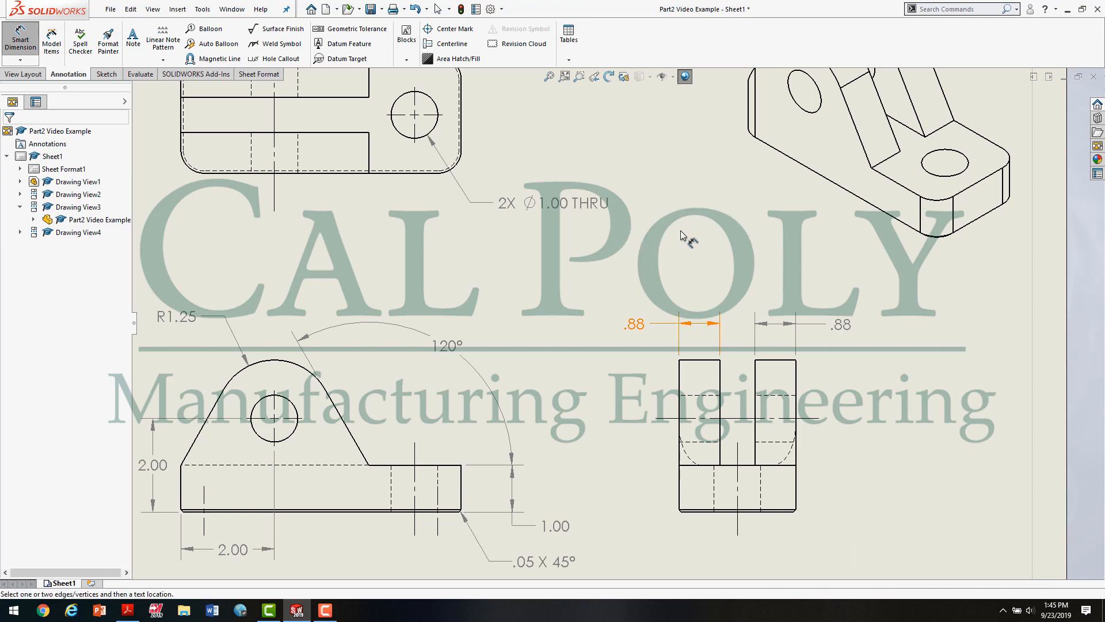
pyautogui.click(636, 327)
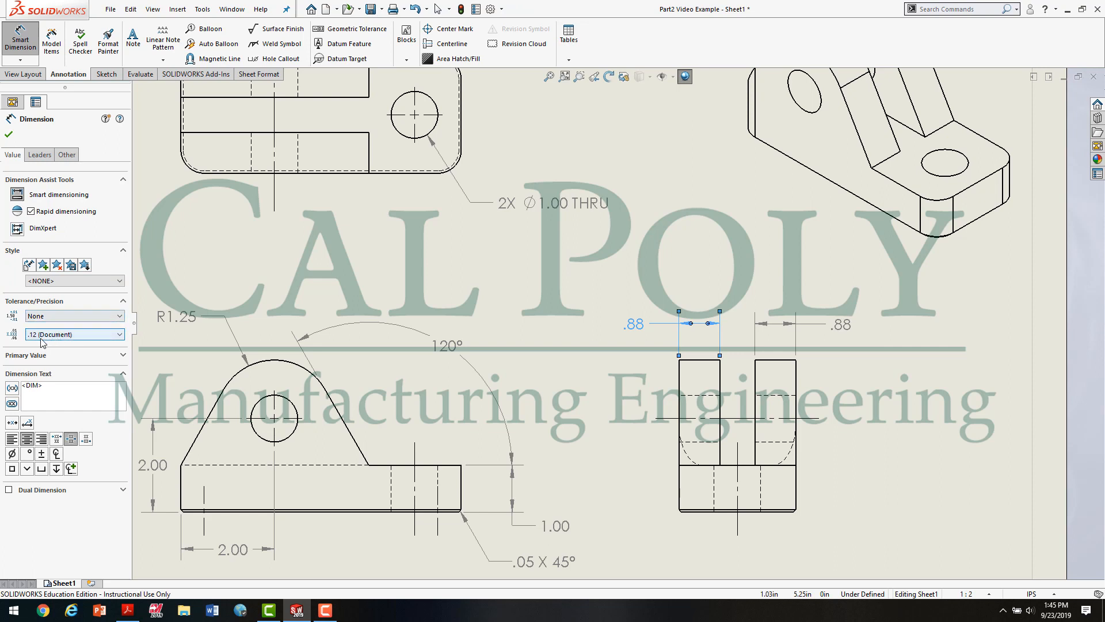
pyautogui.click(57, 344)
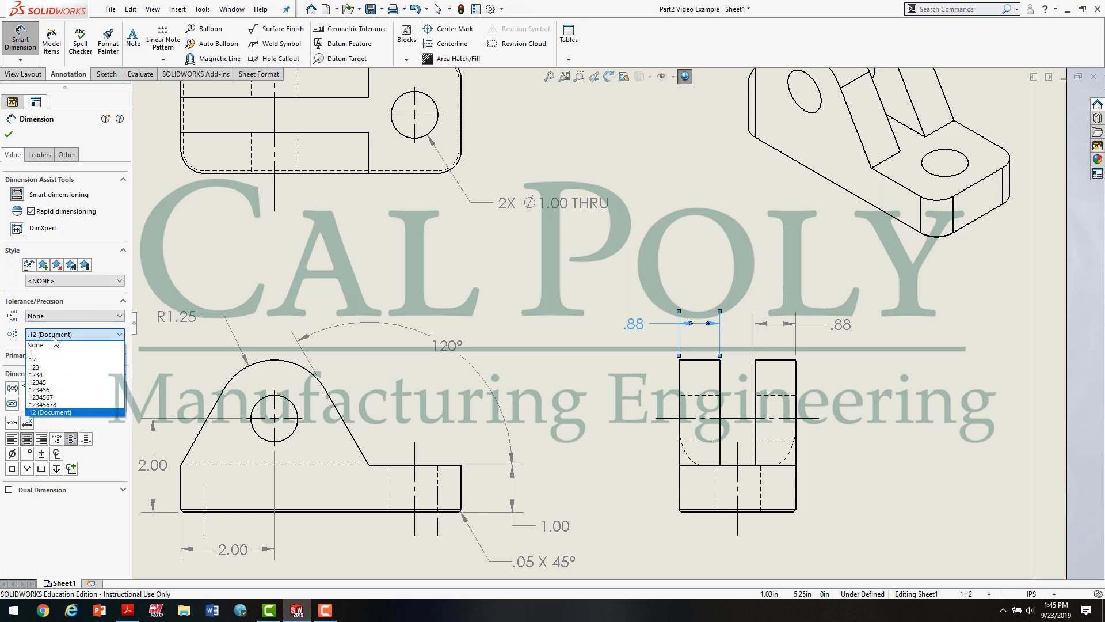
pyautogui.click(58, 368)
pyautogui.click(839, 326)
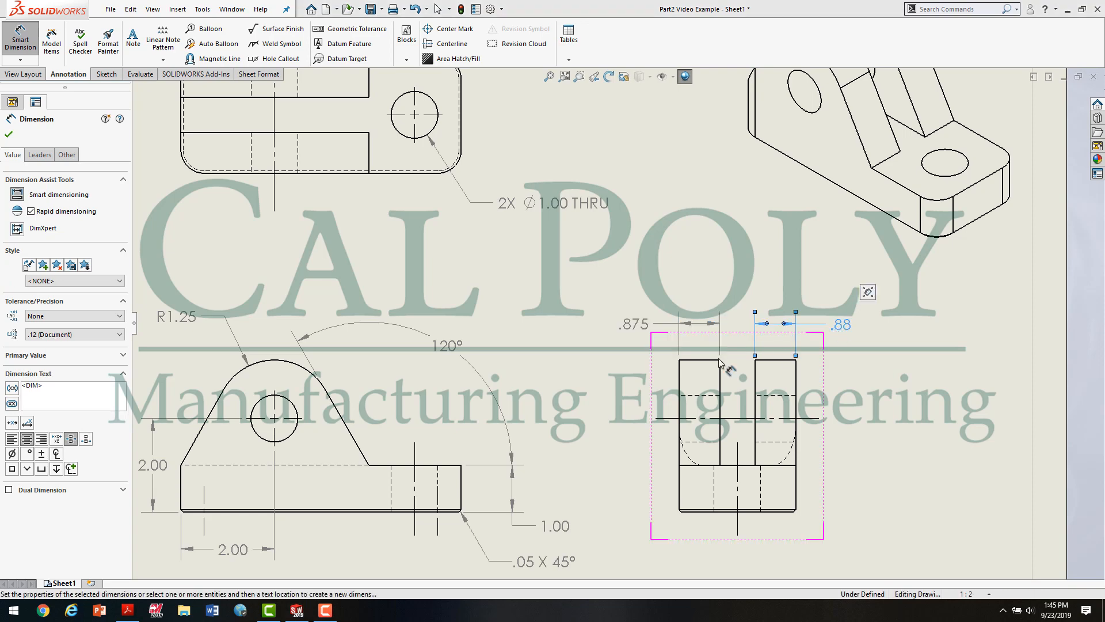
pyautogui.click(58, 334)
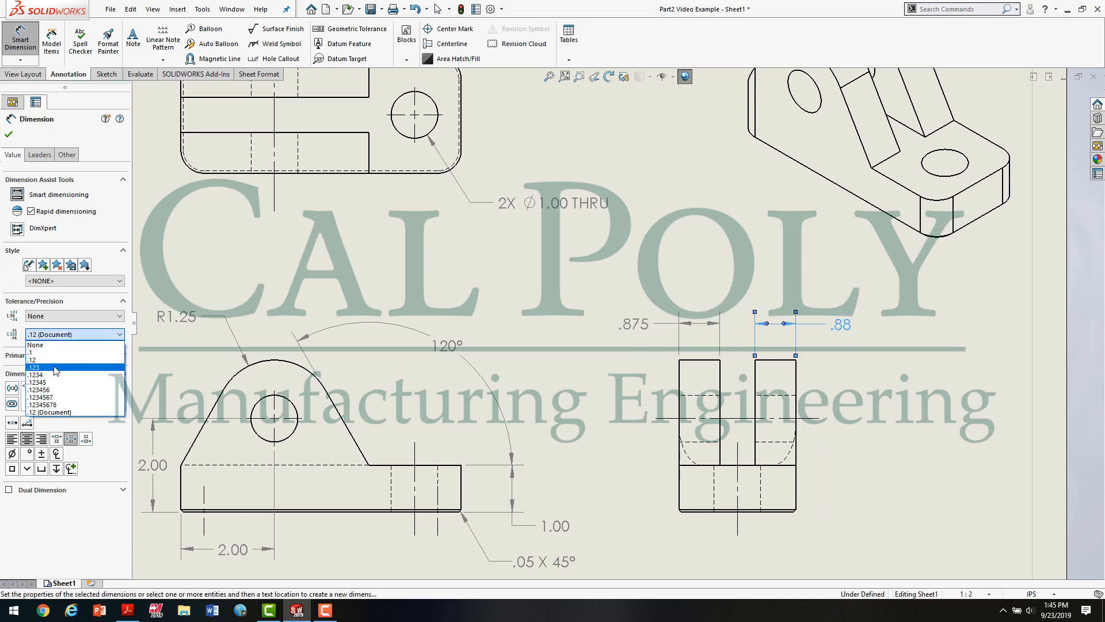
pyautogui.click(56, 367)
pyautogui.press('Escape')
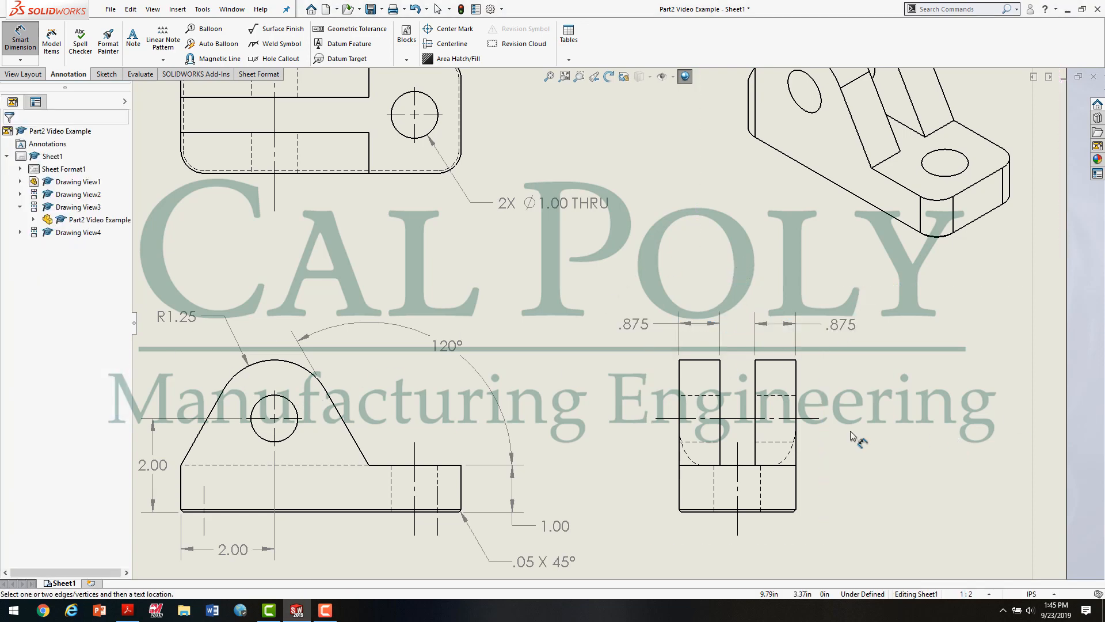
# Step: Check the top view in the PDF's Figure 2.0, then in SOLIDWORKS dimension its upper-right corner radius with the prefix 4X
pyautogui.scroll(2, 851, 436)
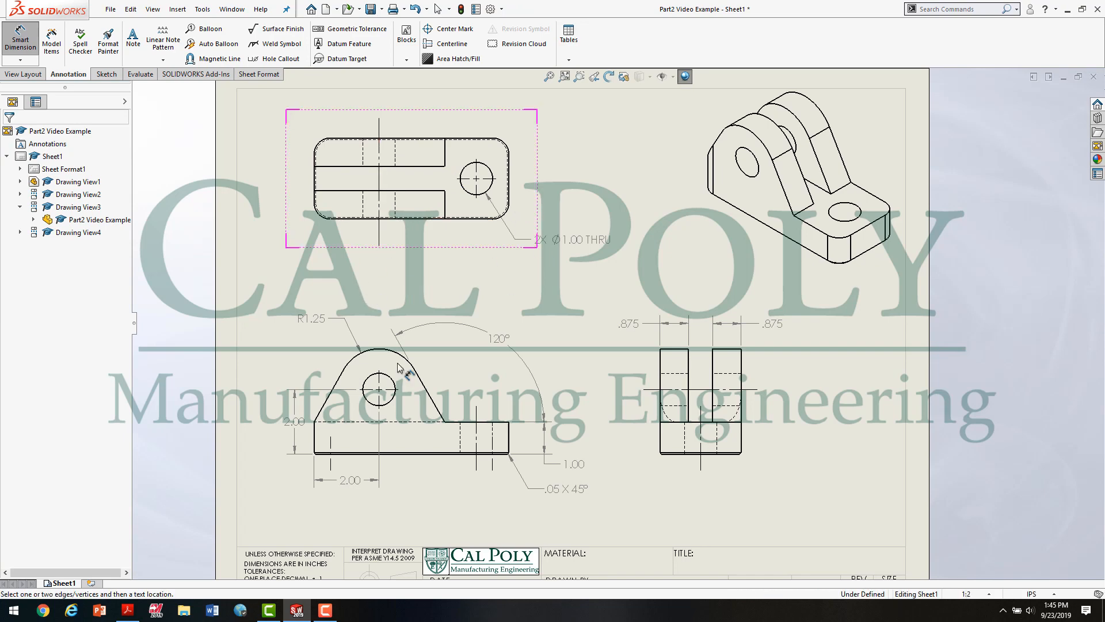
pyautogui.click(127, 610)
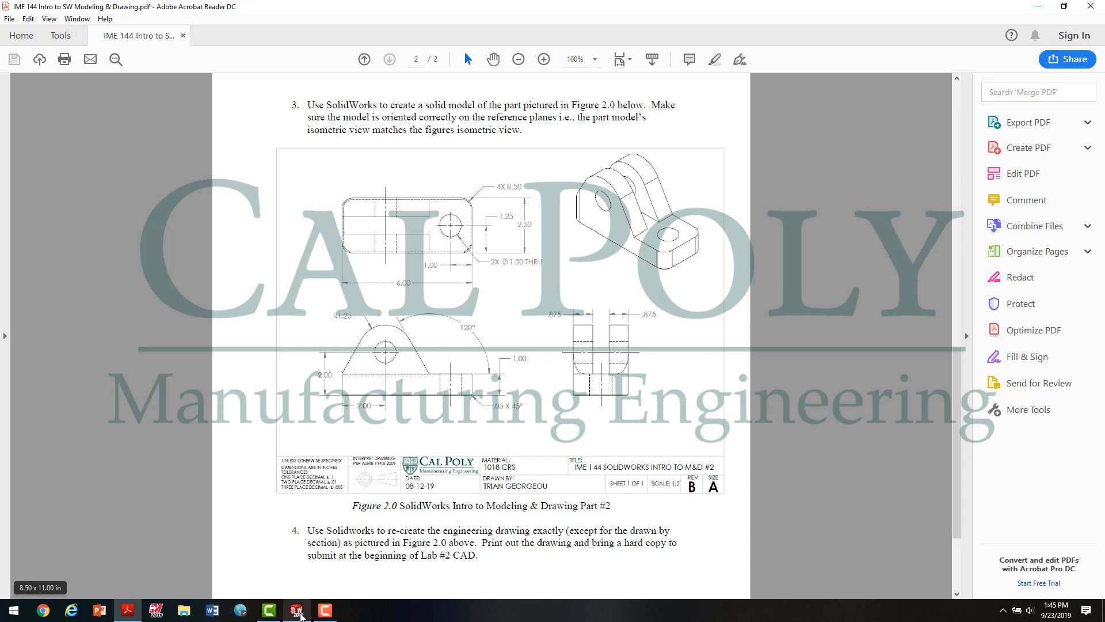
pyautogui.click(296, 610)
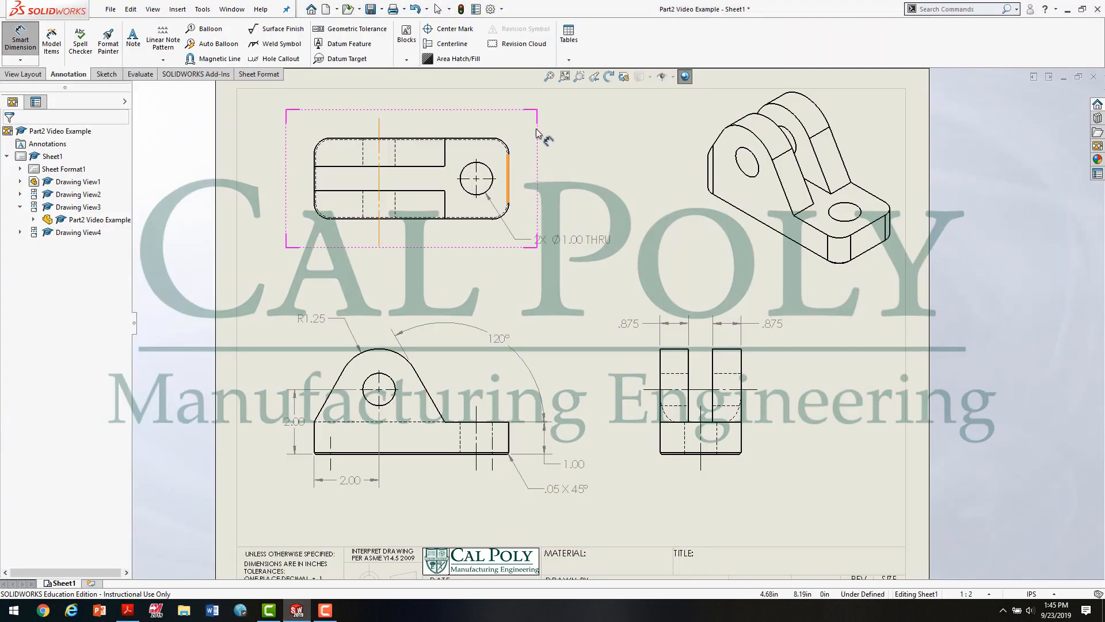
pyautogui.scroll(-3, 622, 158)
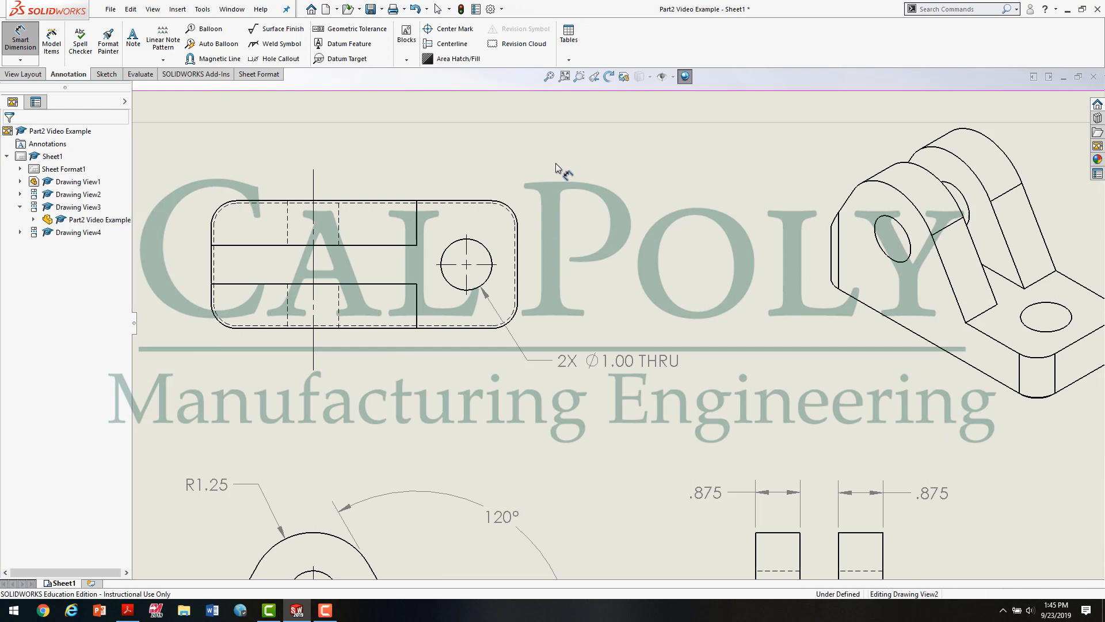
pyautogui.click(512, 213)
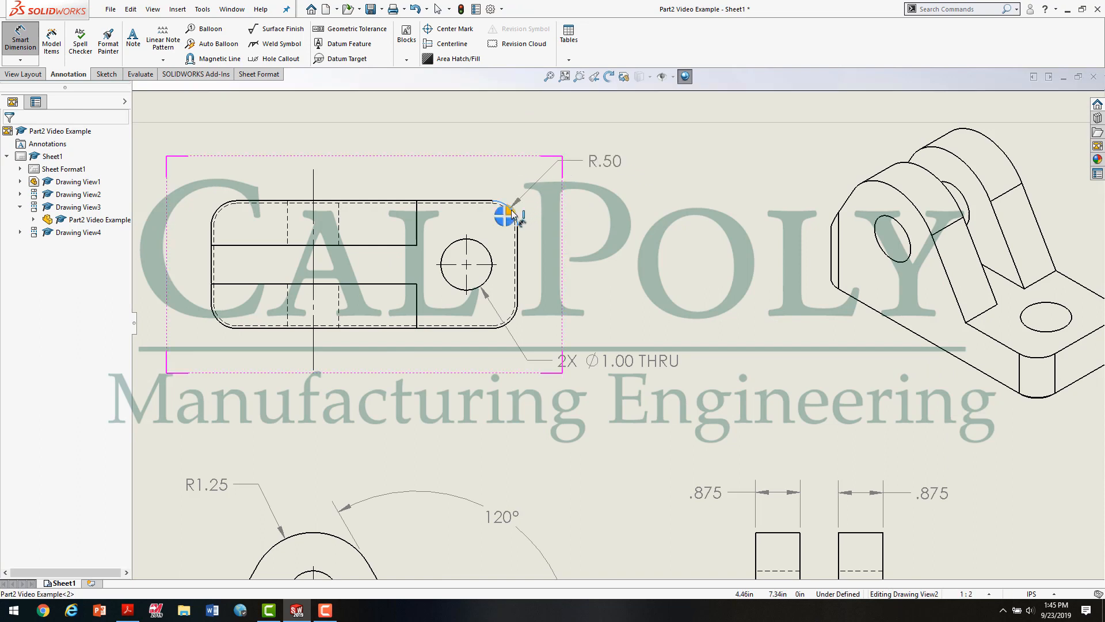
pyautogui.click(613, 165)
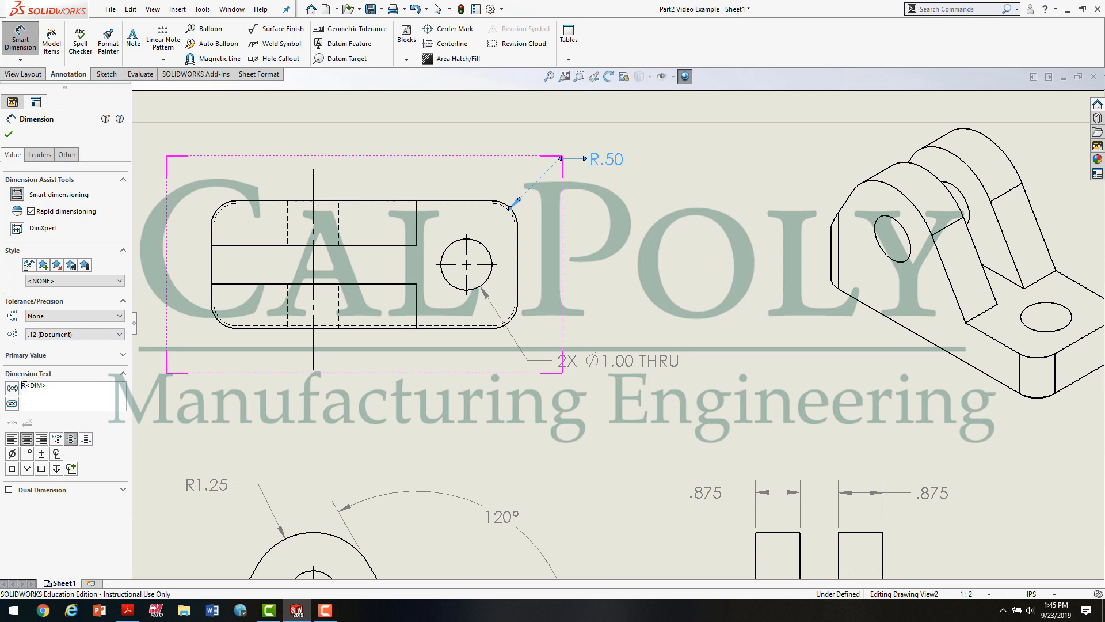
pyautogui.write('4X')
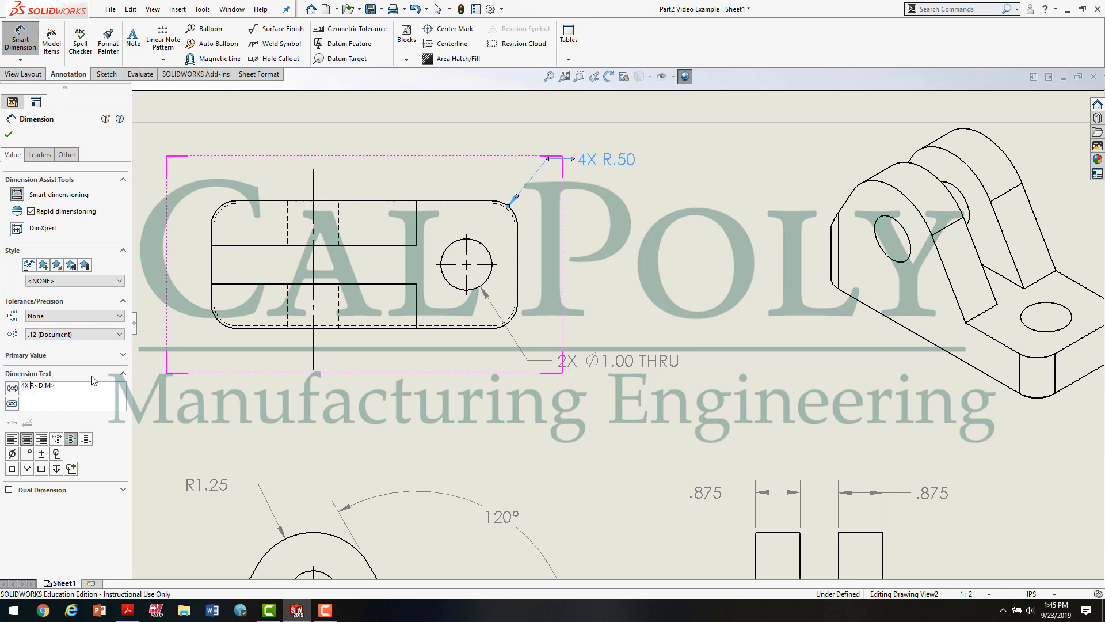
pyautogui.click(744, 265)
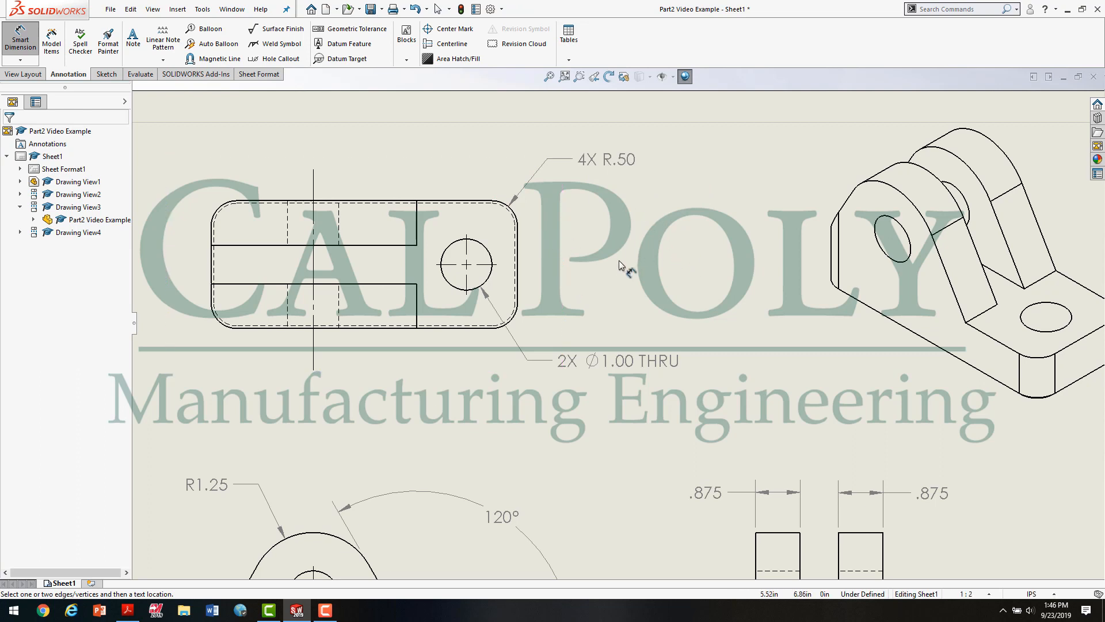
# Step: Dimension the base's overall length between its left and right edges, placing the dimension below the top view
pyautogui.click(211, 272)
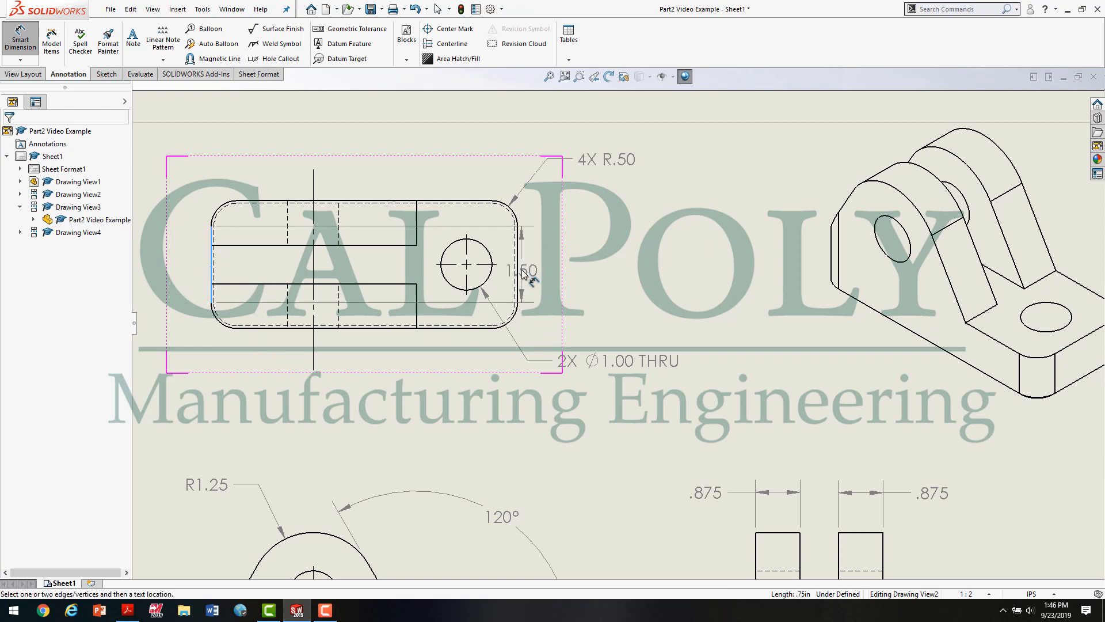
pyautogui.click(517, 272)
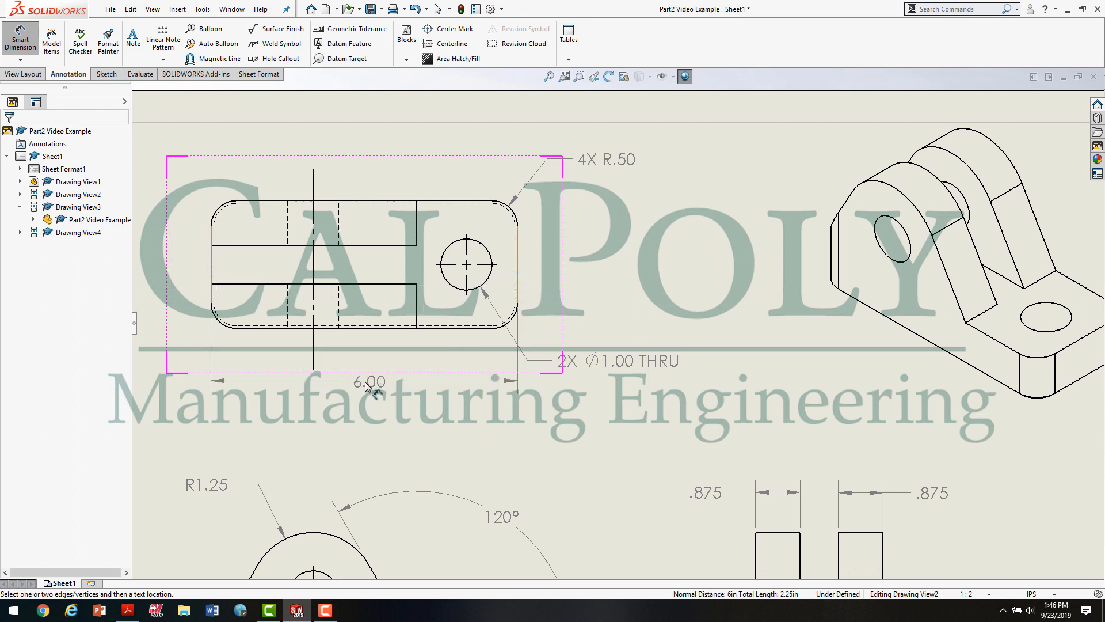
pyautogui.click(339, 385)
pyautogui.press('Escape')
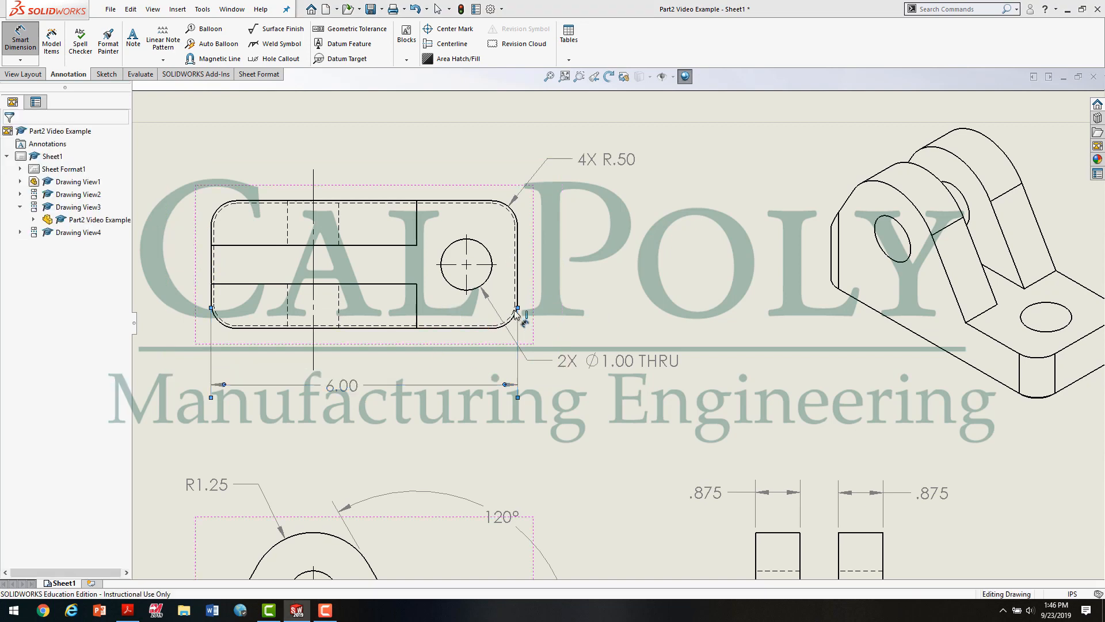
# Step: Pull both extension lines of the base's overall length dimension away from the top view's lower corners to leave small gaps
pyautogui.press('Escape')
pyautogui.click(517, 311)
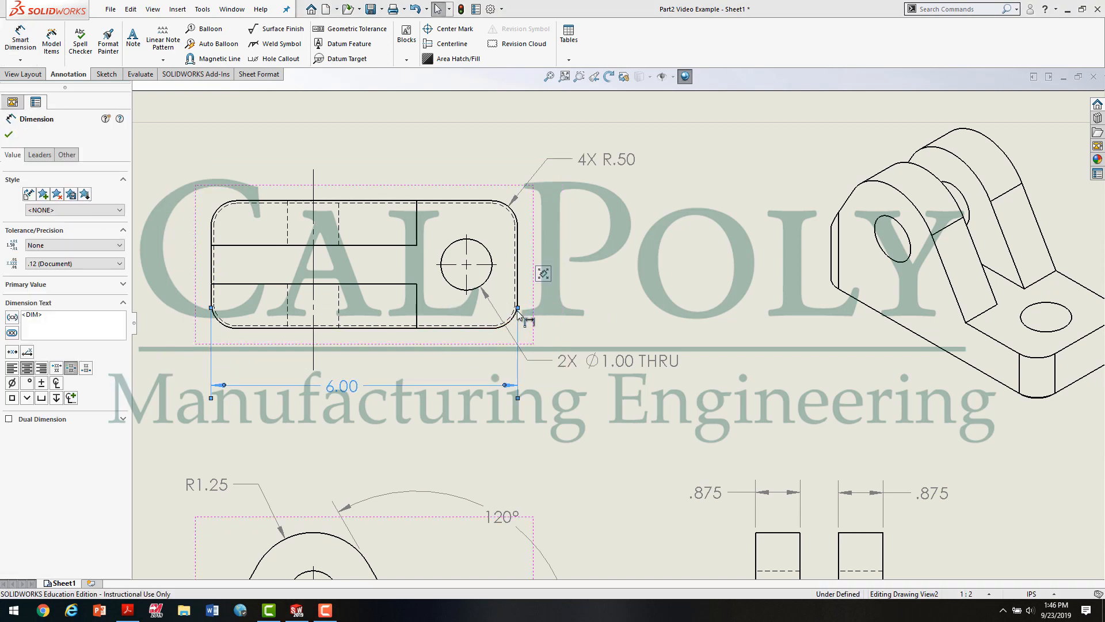
pyautogui.moveTo(517, 308); pyautogui.dragTo(517, 320)
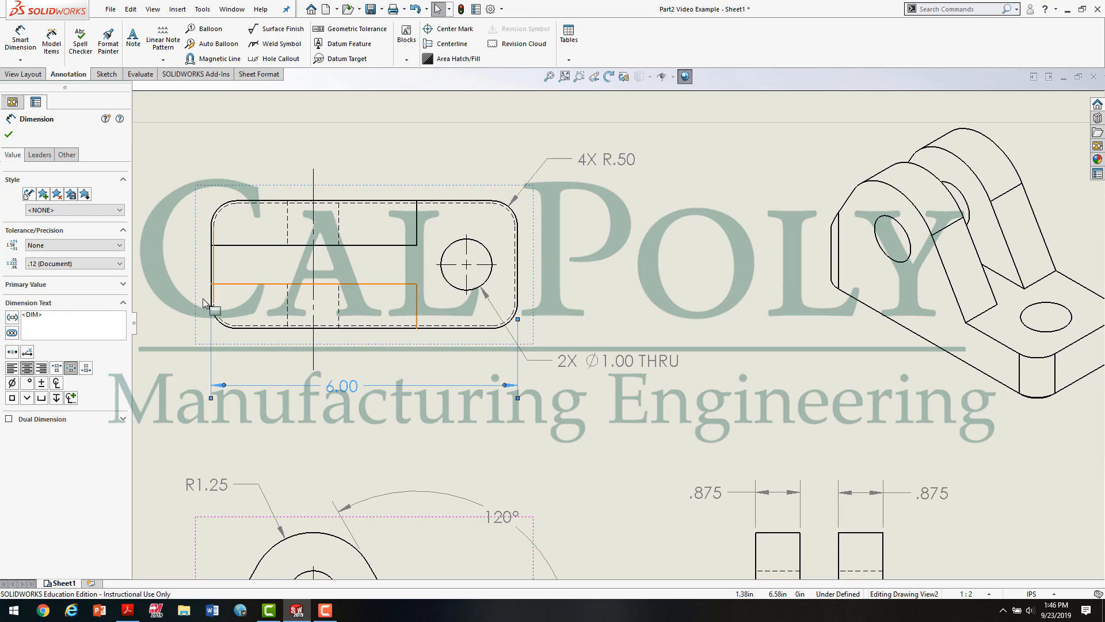
pyautogui.scroll(-3, 212, 315)
pyautogui.scroll(-3, 298, 319)
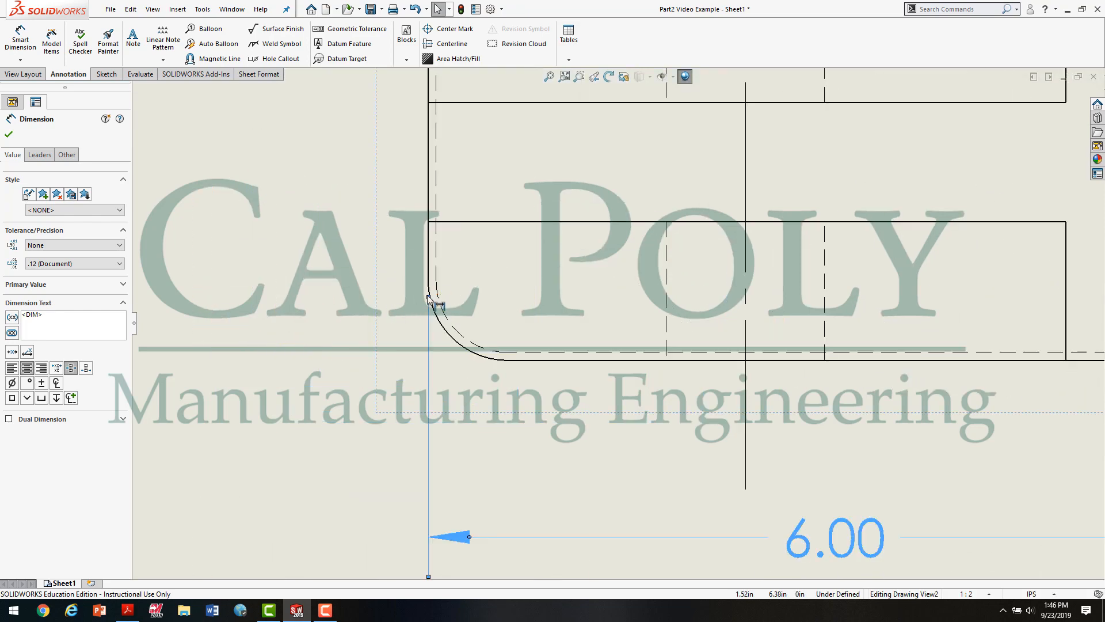
pyautogui.moveTo(429, 300); pyautogui.dragTo(429, 311)
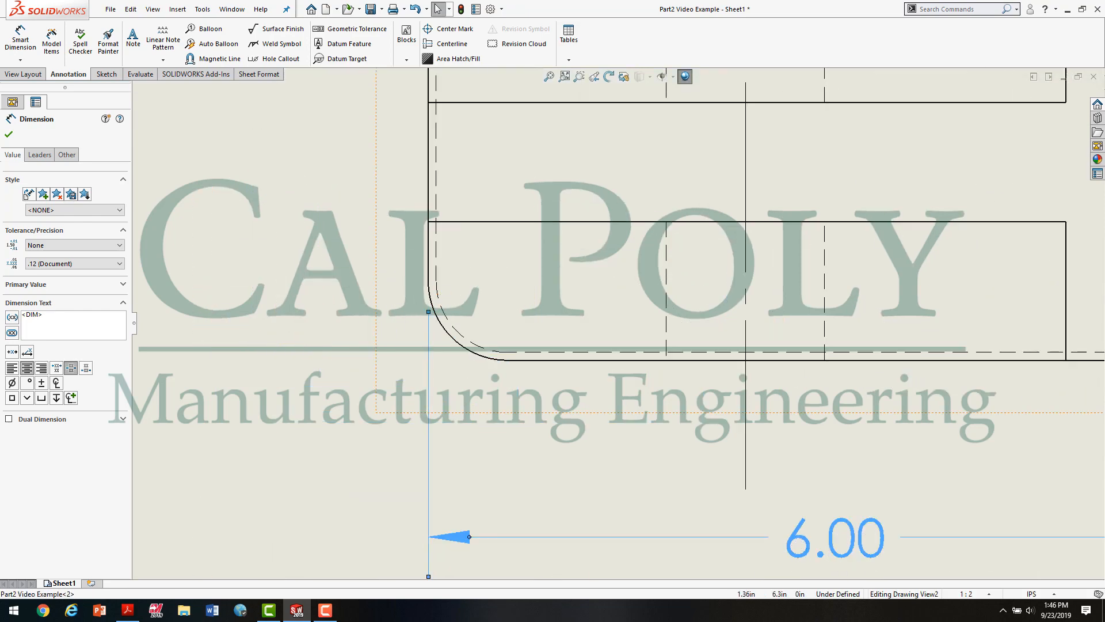
pyautogui.click(523, 323)
pyautogui.scroll(3, 523, 323)
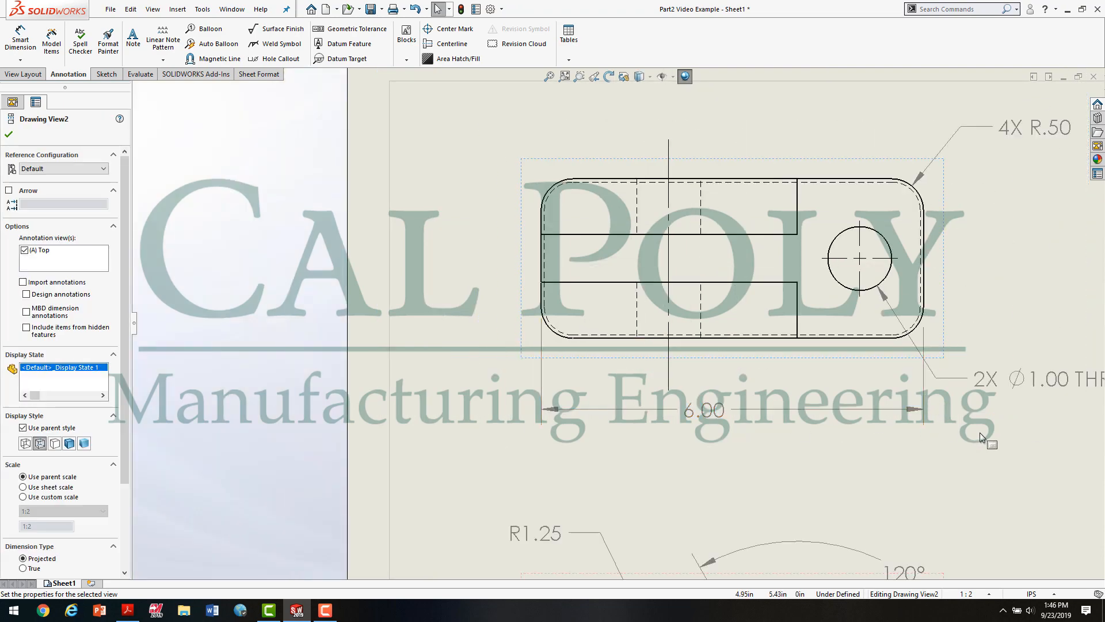
# Step: Fine-tune the gap between the overall length dimension's right extension line and the base's lower-right rounded corner
pyautogui.click(924, 343)
pyautogui.scroll(-2, 924, 343)
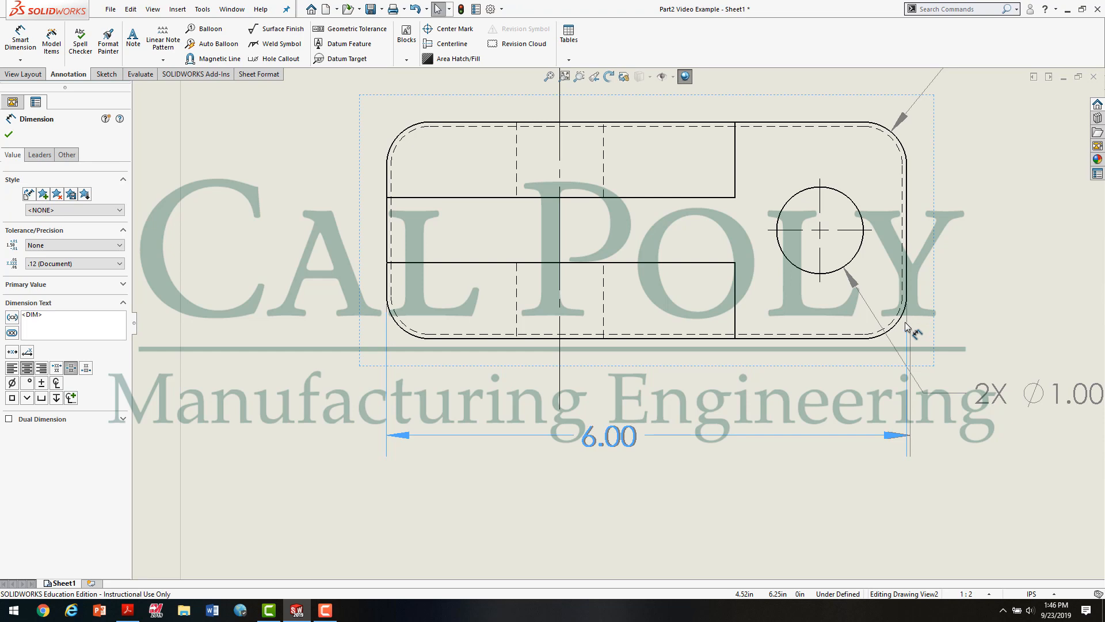
pyautogui.moveTo(905, 322)
pyautogui.mouseDown()
pyautogui.moveTo(920, 328)
pyautogui.moveTo(911, 323)
pyautogui.mouseUp()
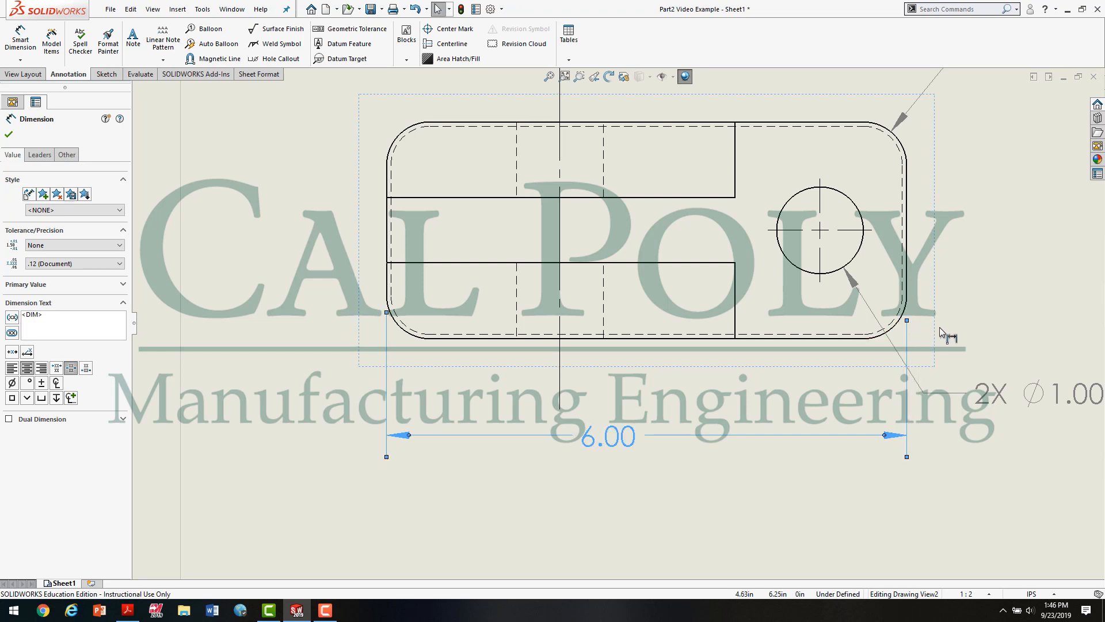
pyautogui.click(980, 313)
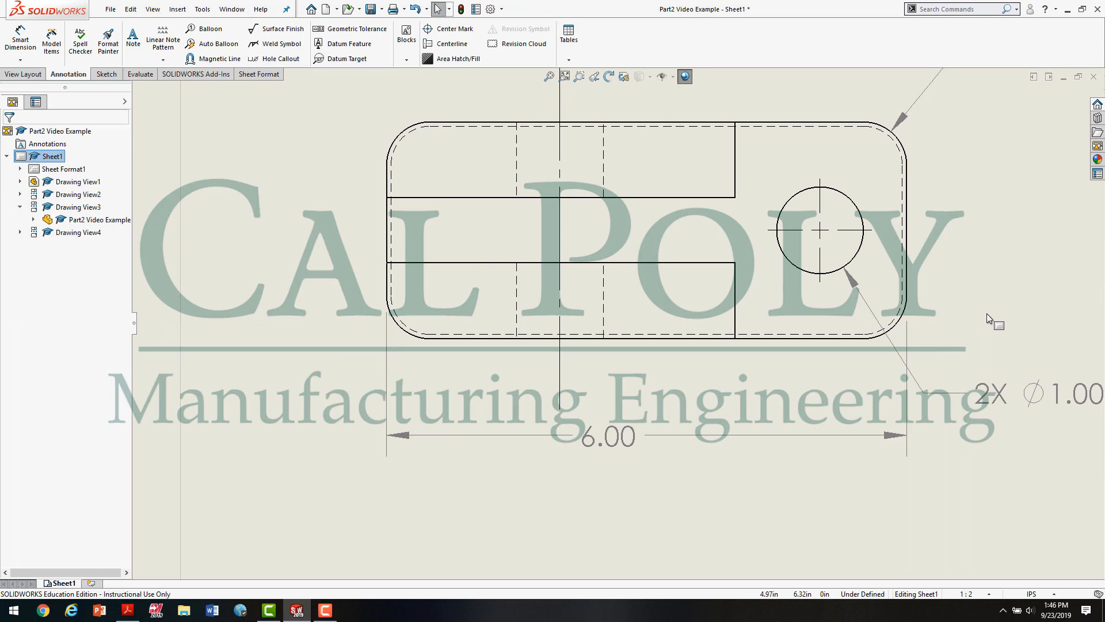
pyautogui.click(908, 334)
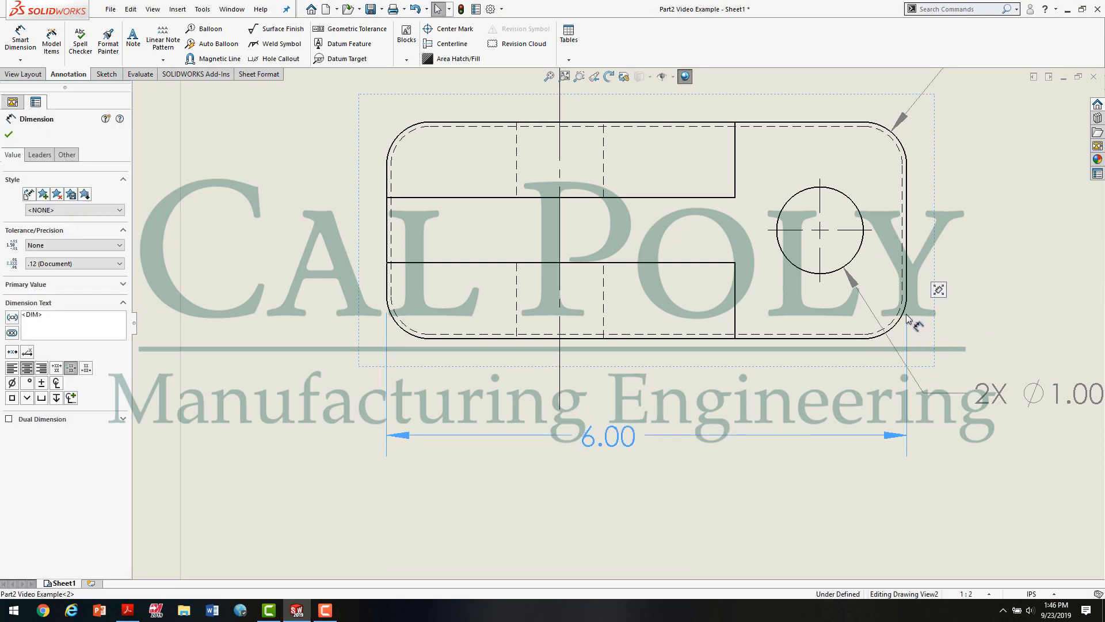
pyautogui.moveTo(908, 320); pyautogui.dragTo(985, 317)
pyautogui.click(986, 317)
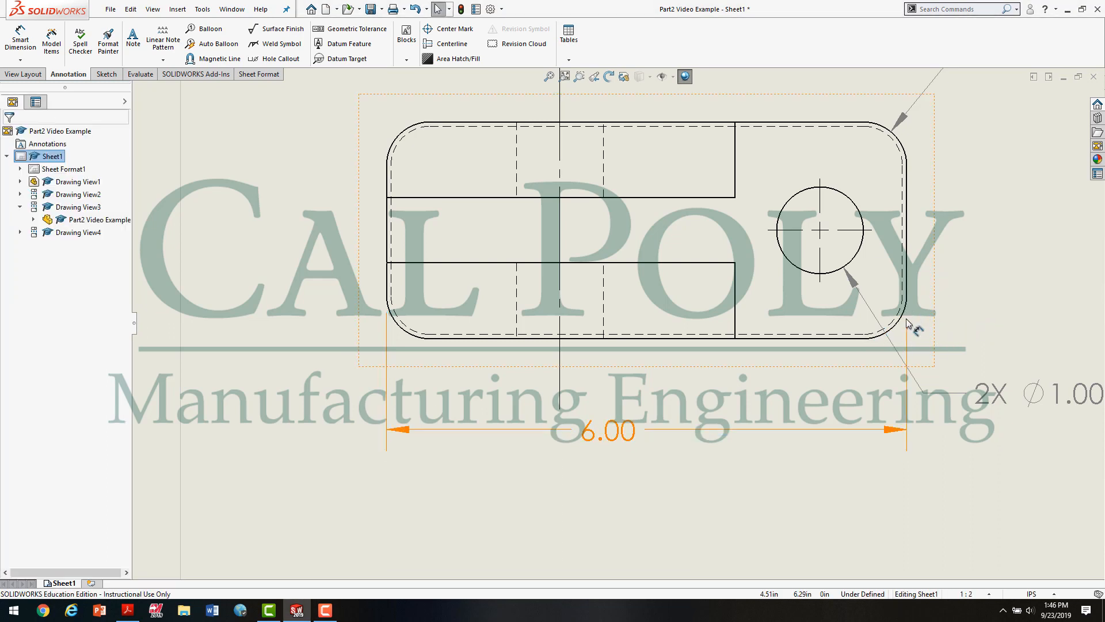
pyautogui.scroll(-5, 910, 323)
pyautogui.click(775, 339)
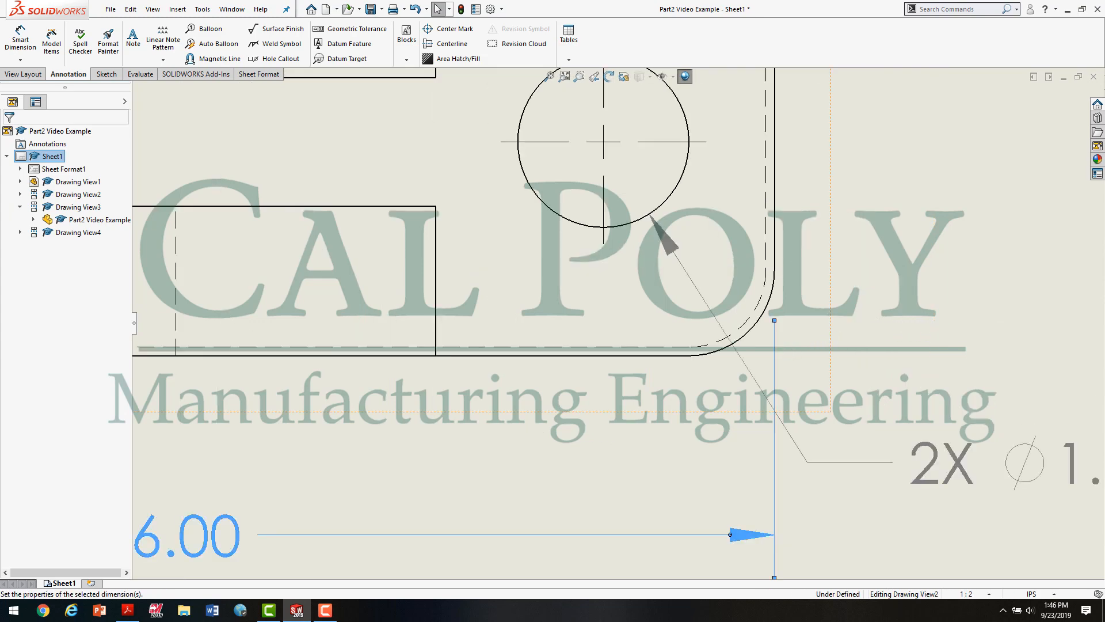
pyautogui.moveTo(775, 306); pyautogui.dragTo(775, 295)
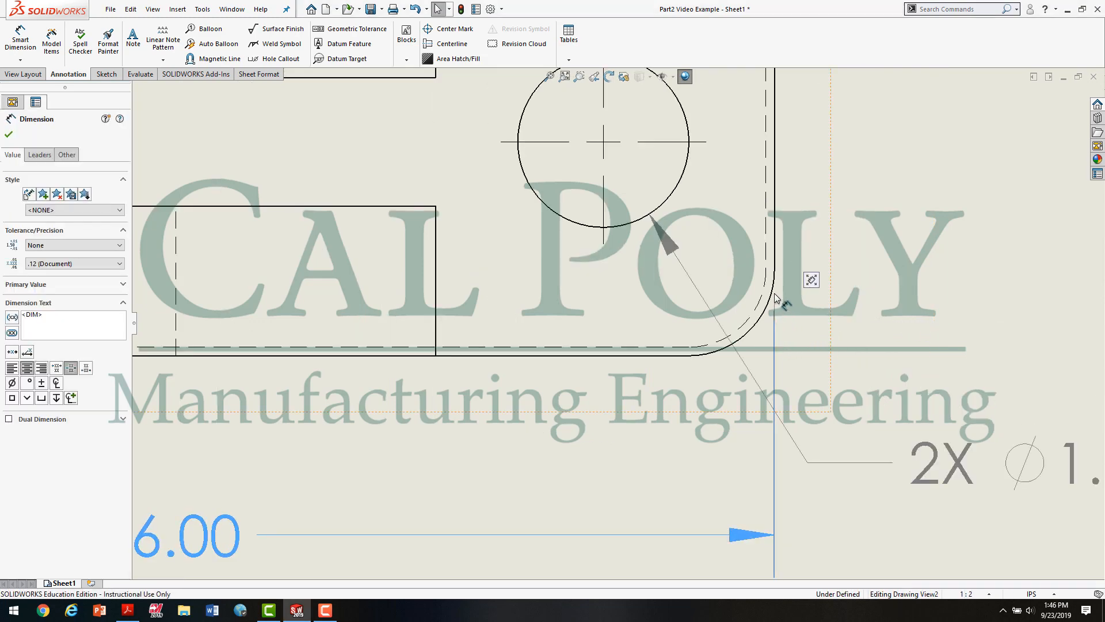
pyautogui.click(803, 333)
pyautogui.scroll(5, 803, 331)
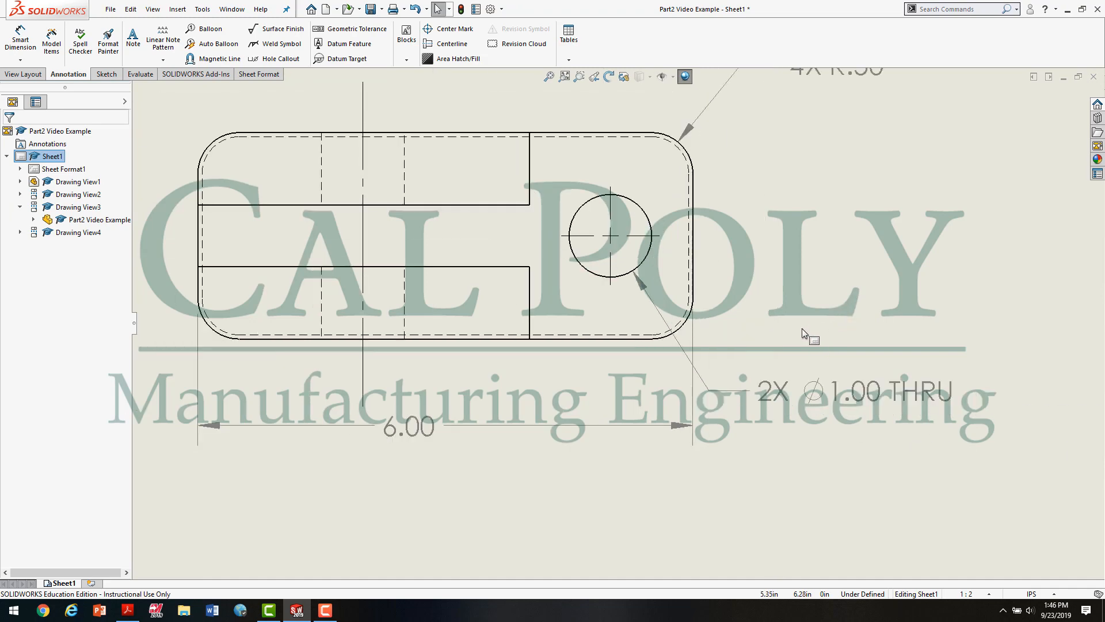
pyautogui.click(693, 326)
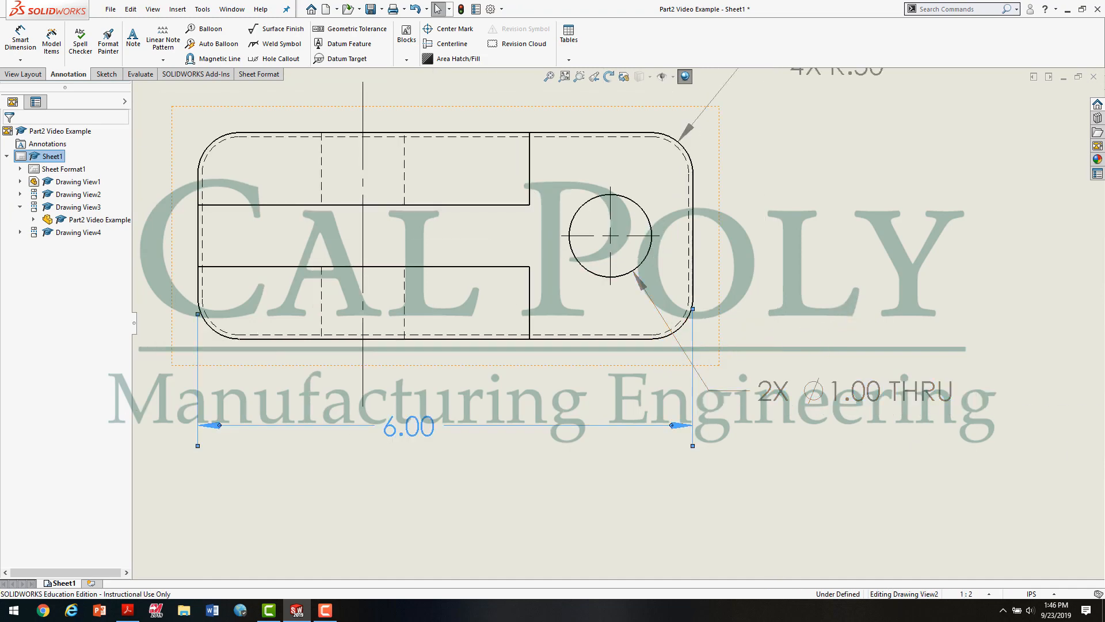
pyautogui.moveTo(694, 308); pyautogui.dragTo(695, 325)
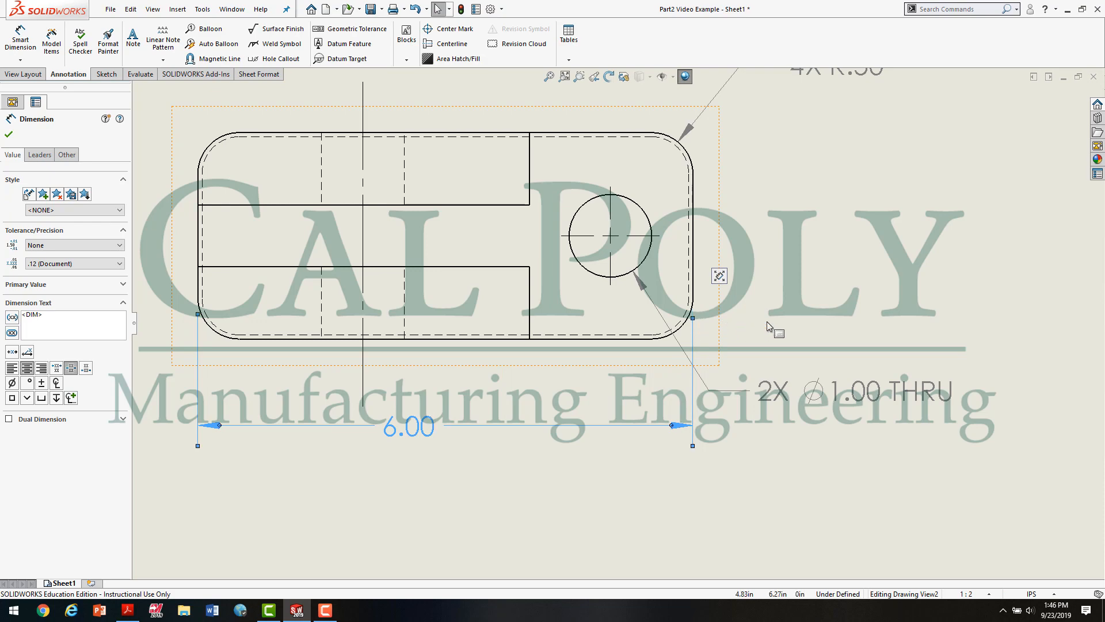
pyautogui.click(774, 320)
# Step: Move the overall length dimension slightly farther below the top view
pyautogui.scroll(3, 792, 316)
pyautogui.scroll(3, 812, 322)
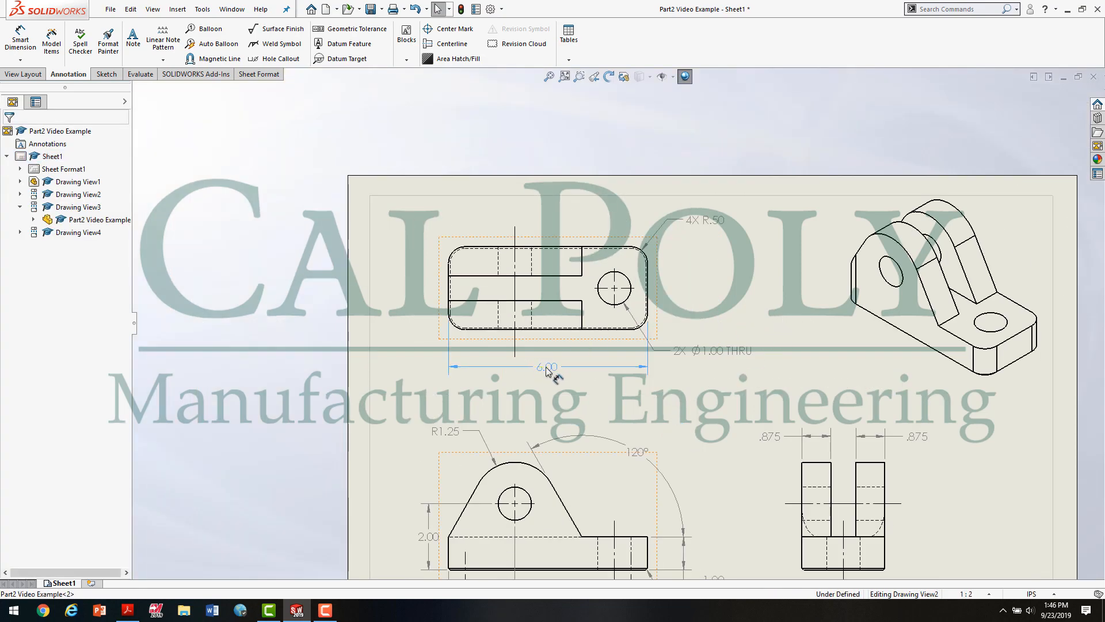
pyautogui.moveTo(545, 373); pyautogui.dragTo(548, 379)
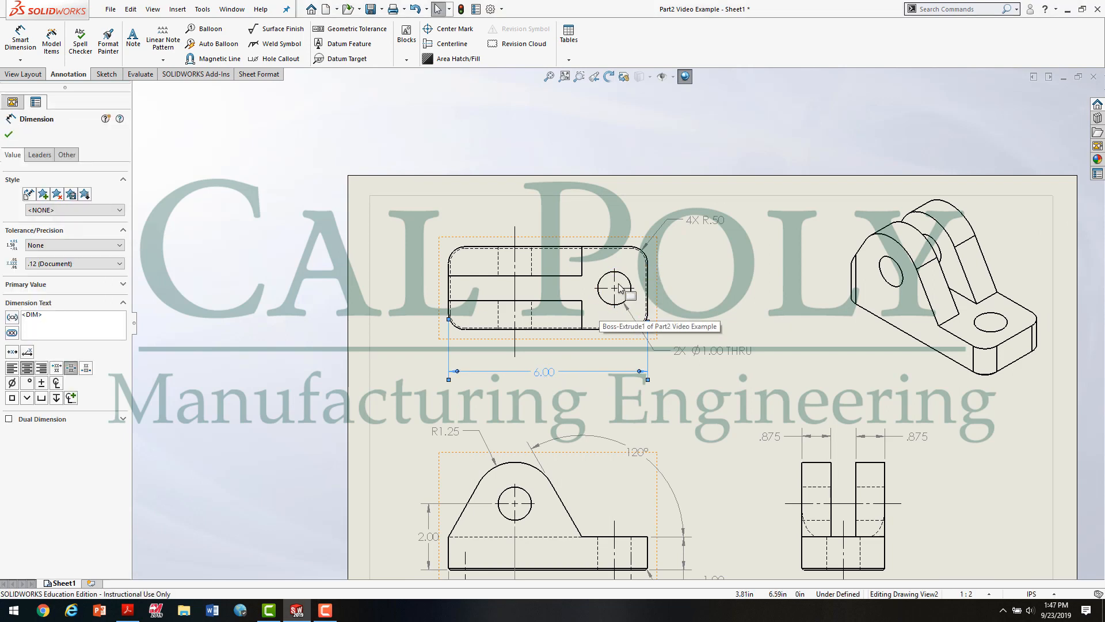
# Step: Add vertical baseline dimensions in the top view from the base's lower edge to the hole's center mark and the base's upper edge
pyautogui.scroll(-1, 459, 167)
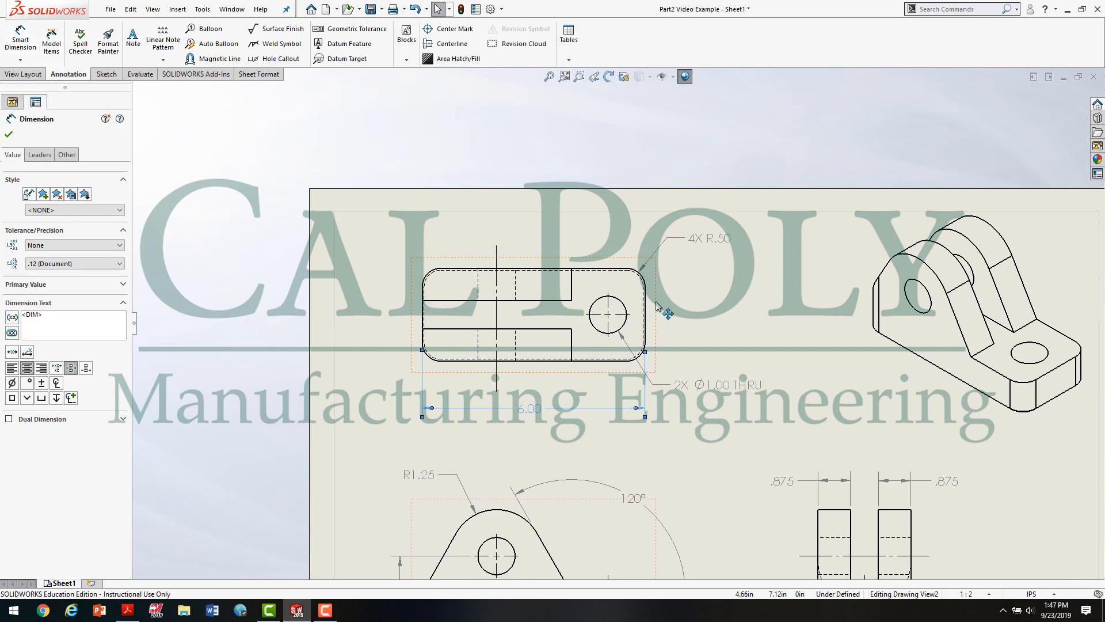
pyautogui.click(20, 60)
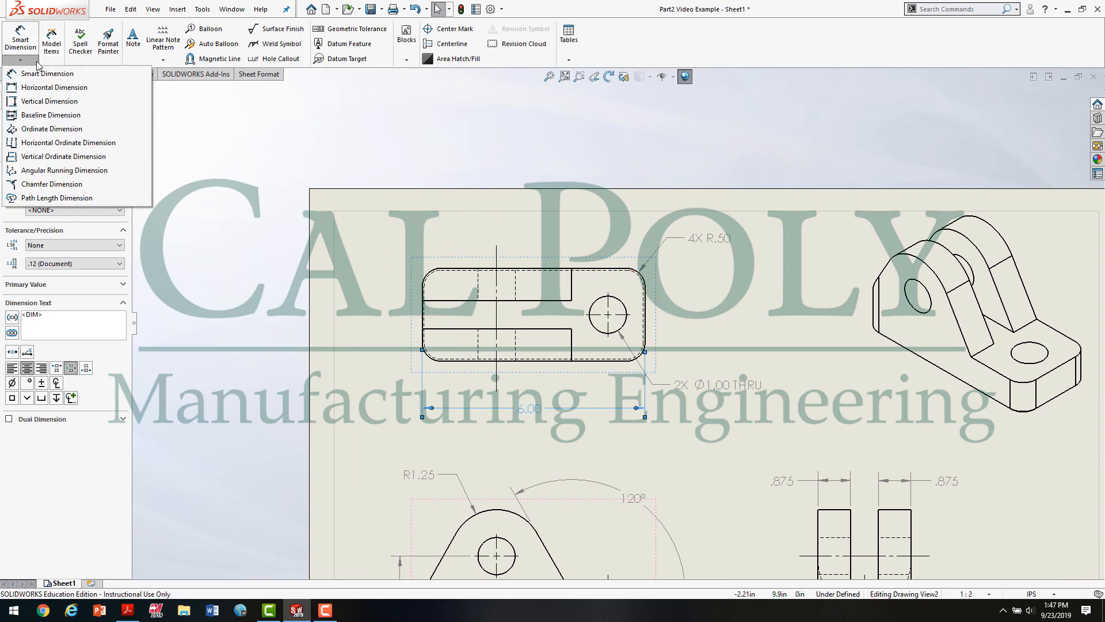
pyautogui.click(67, 116)
pyautogui.scroll(-5, 570, 357)
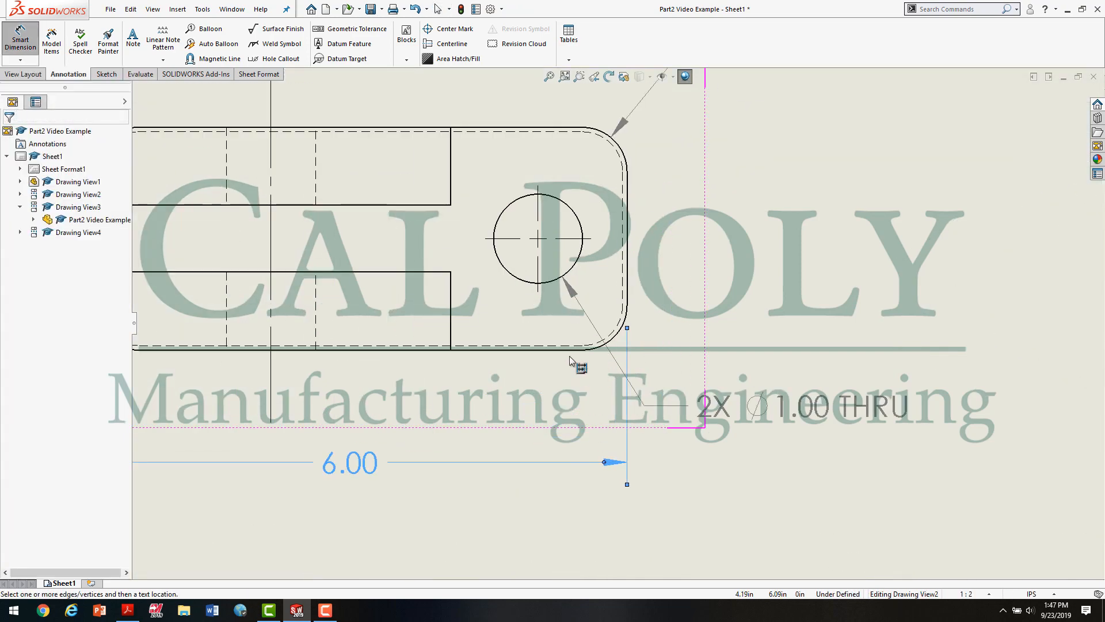
pyautogui.click(574, 350)
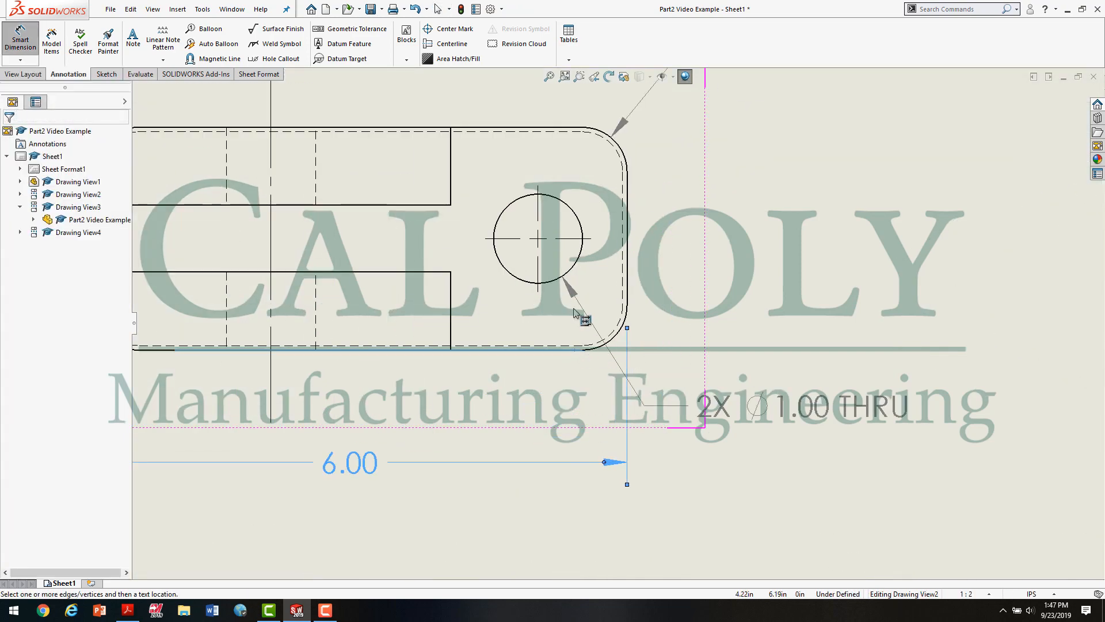
pyautogui.click(591, 242)
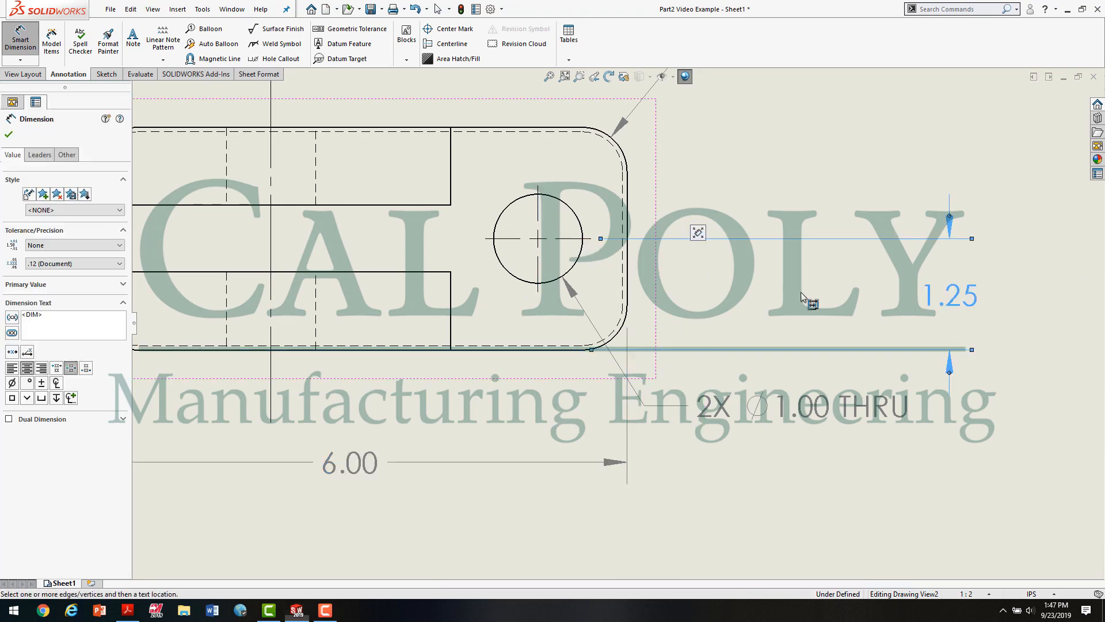
pyautogui.click(928, 296)
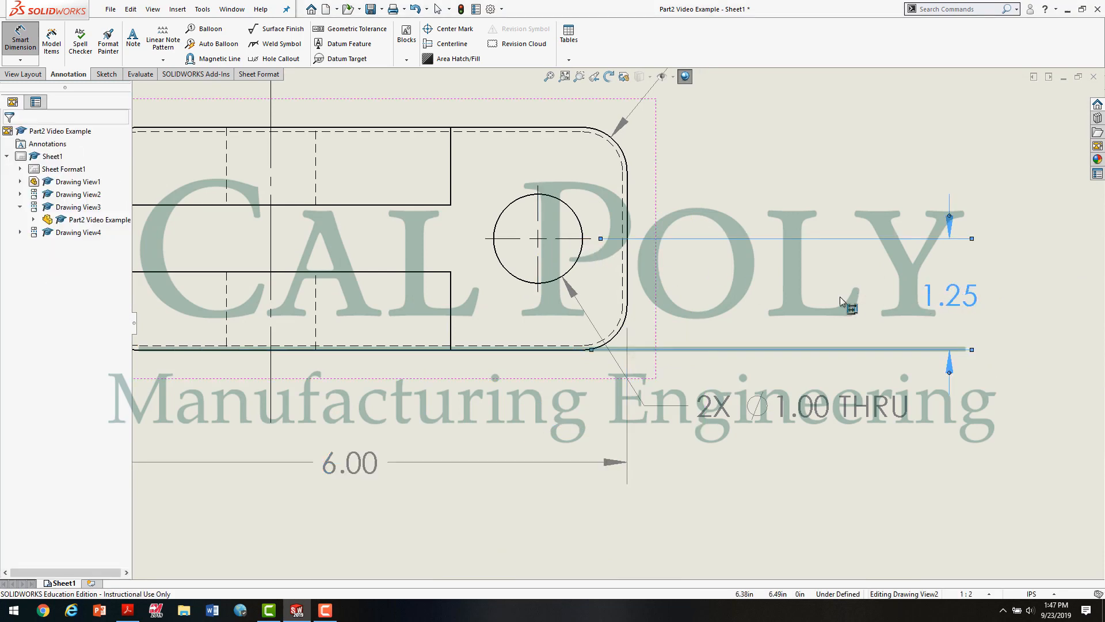
pyautogui.click(579, 128)
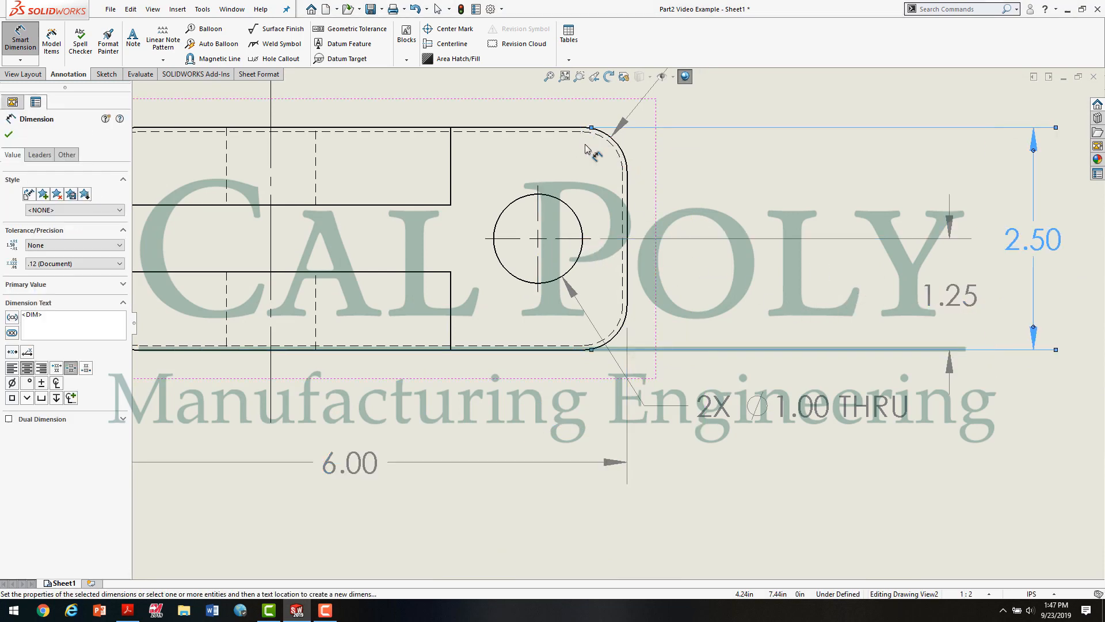
pyautogui.click(987, 410)
pyautogui.press('Escape')
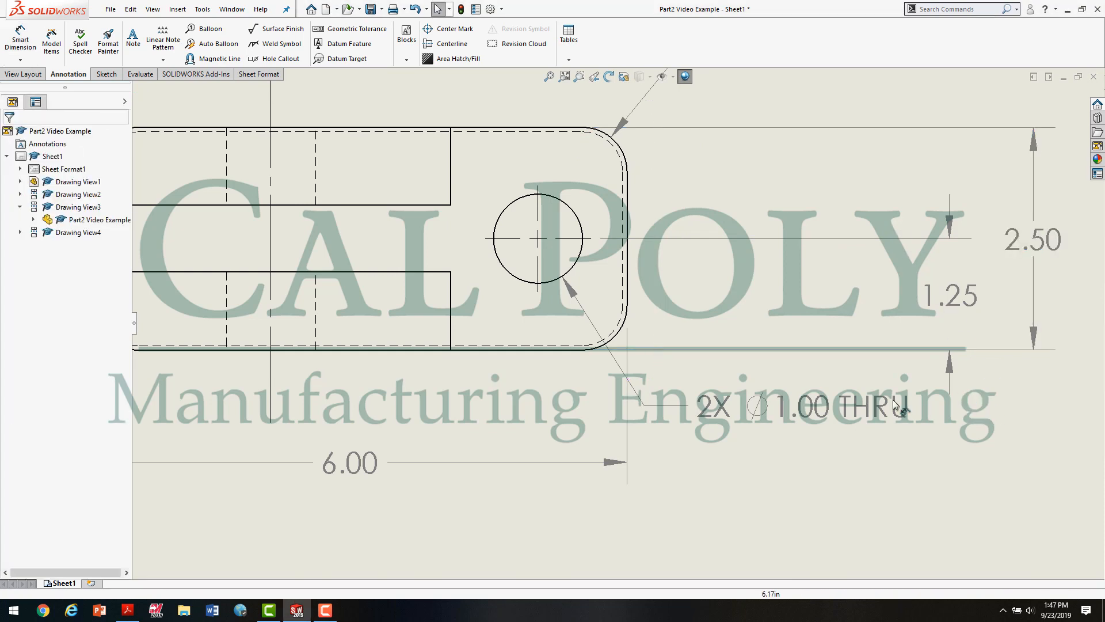
# Step: Move the 2X hole callout clear below the new dimensions, and bring both baseline dimensions closer to the top view's right side
pyautogui.moveTo(894, 405); pyautogui.dragTo(963, 469)
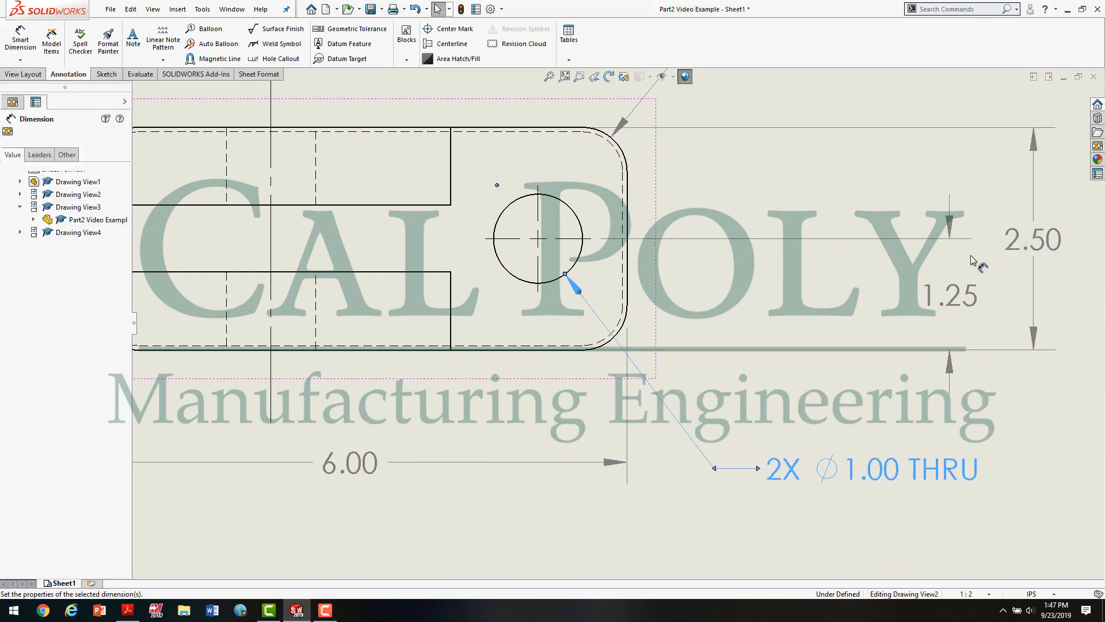
pyautogui.click(973, 261)
pyautogui.moveTo(953, 297); pyautogui.dragTo(685, 314)
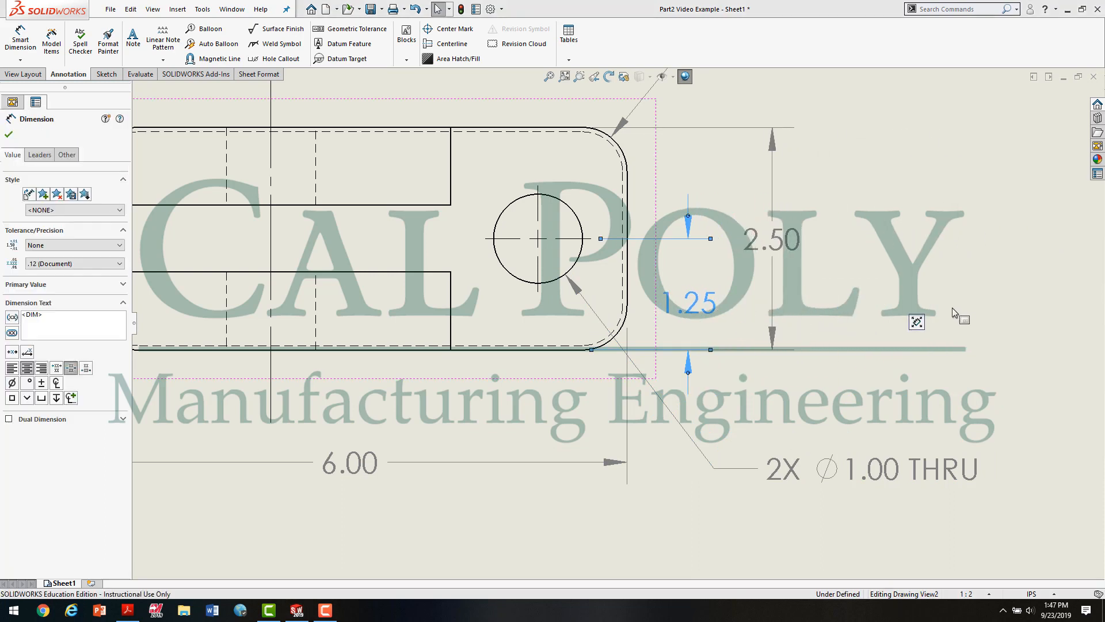
pyautogui.click(845, 266)
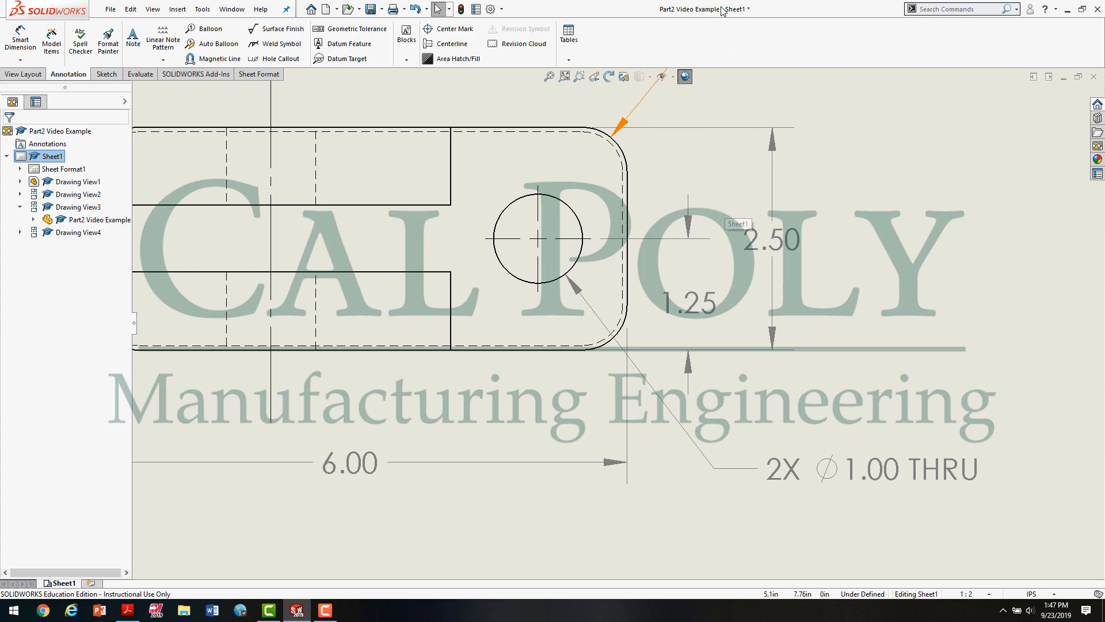
# Step: Adjust the start of the base width dimension's upper extension line near the top view's upper-right rounded corner
pyautogui.scroll(-5, 610, 207)
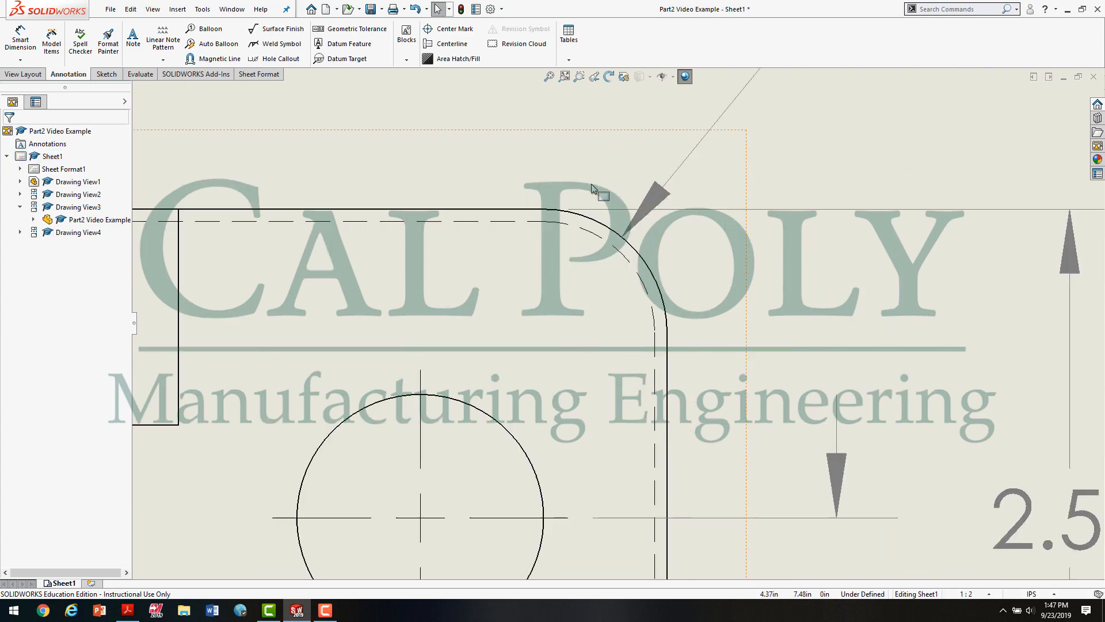
pyautogui.click(590, 214)
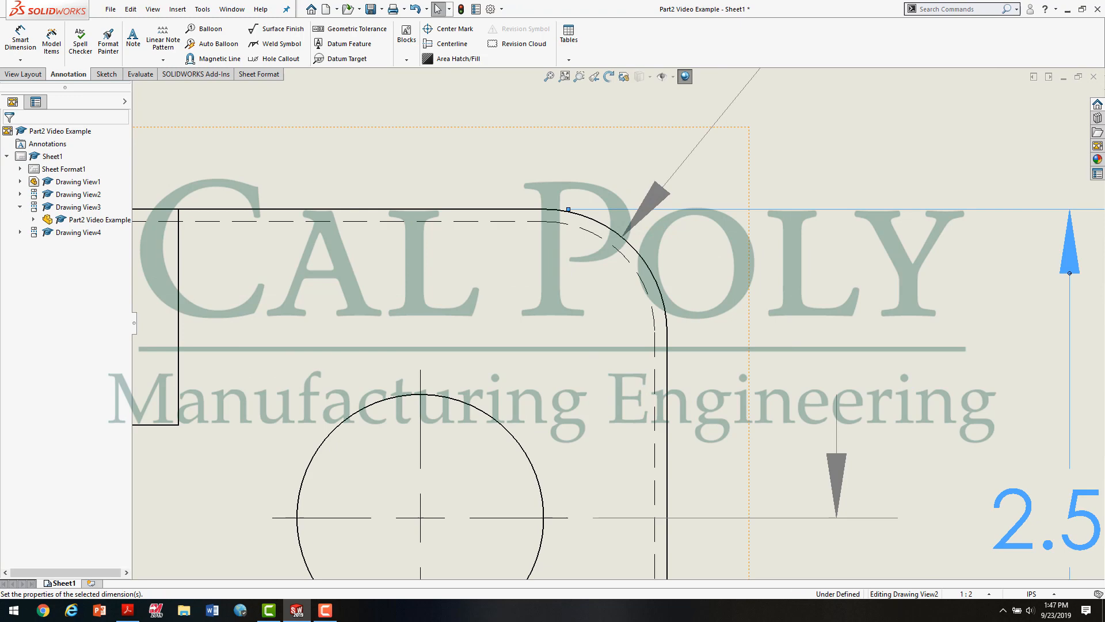
pyautogui.click(586, 209)
pyautogui.click(732, 262)
pyautogui.scroll(4, 749, 305)
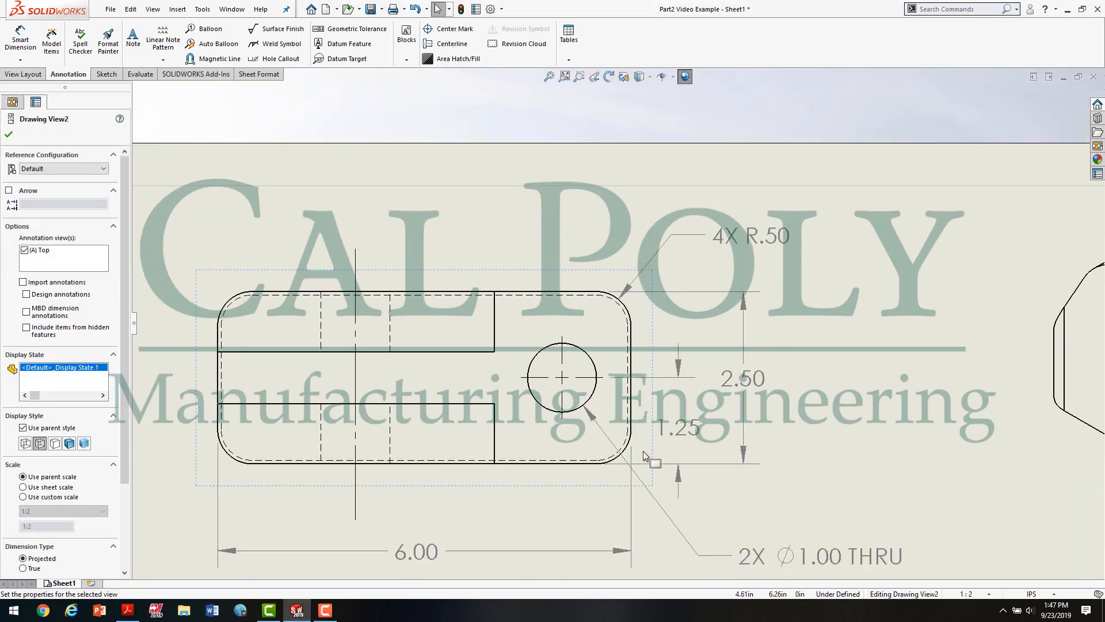
# Step: Adjust the start of the hole's vertical location dimension's lower extension line near the top view's lower-right rounded corner
pyautogui.scroll(-5, 611, 441)
pyautogui.scroll(-3, 612, 440)
pyautogui.click(539, 394)
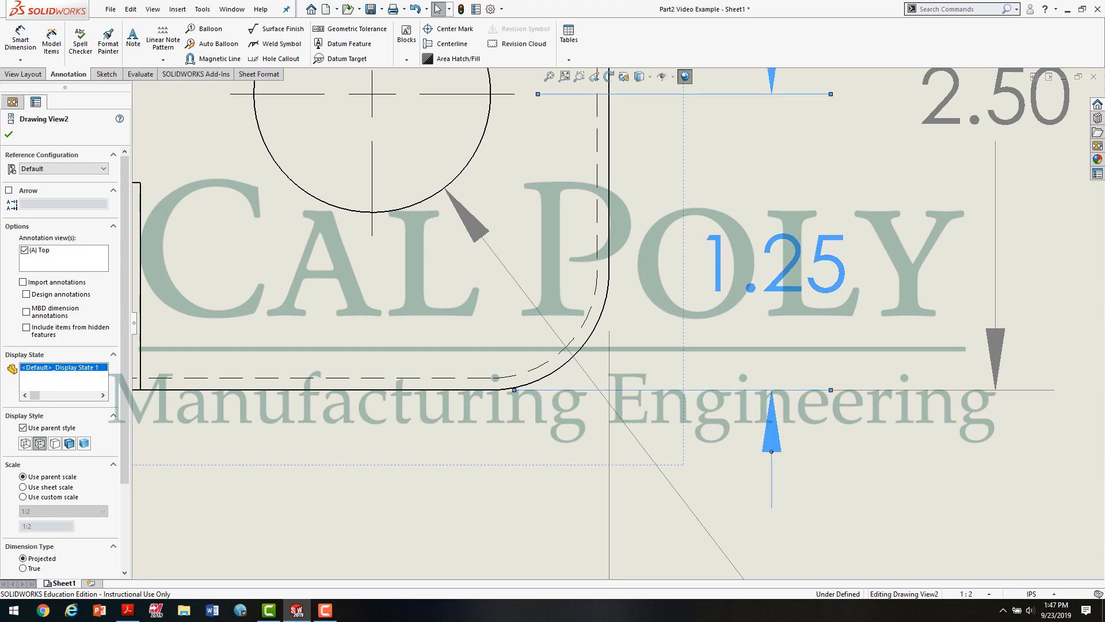
pyautogui.moveTo(514, 390); pyautogui.dragTo(521, 396)
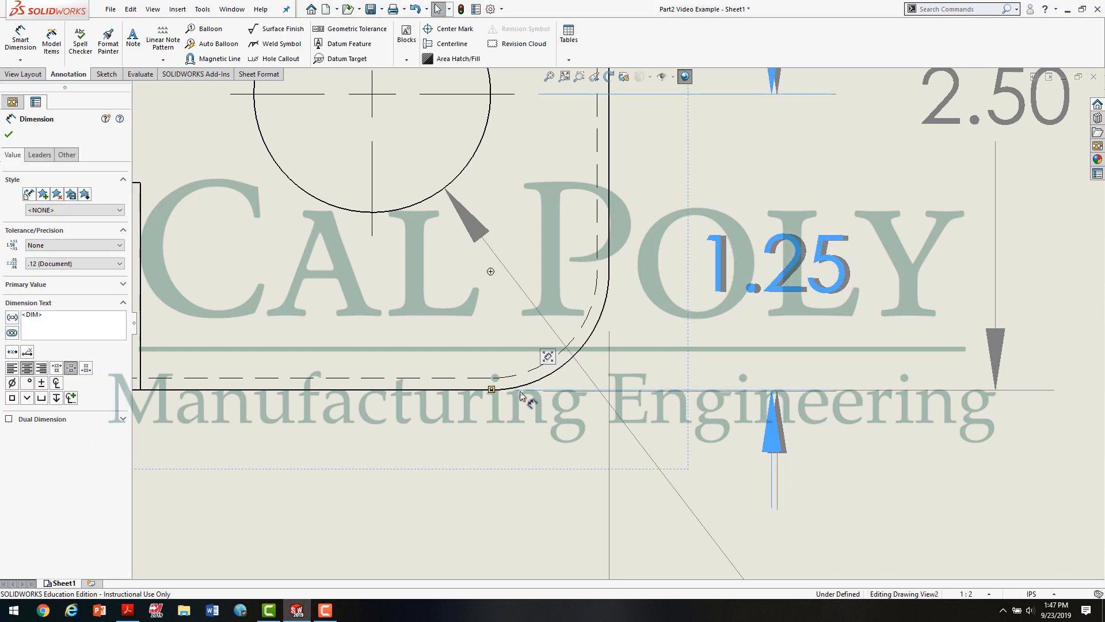
pyautogui.click(541, 436)
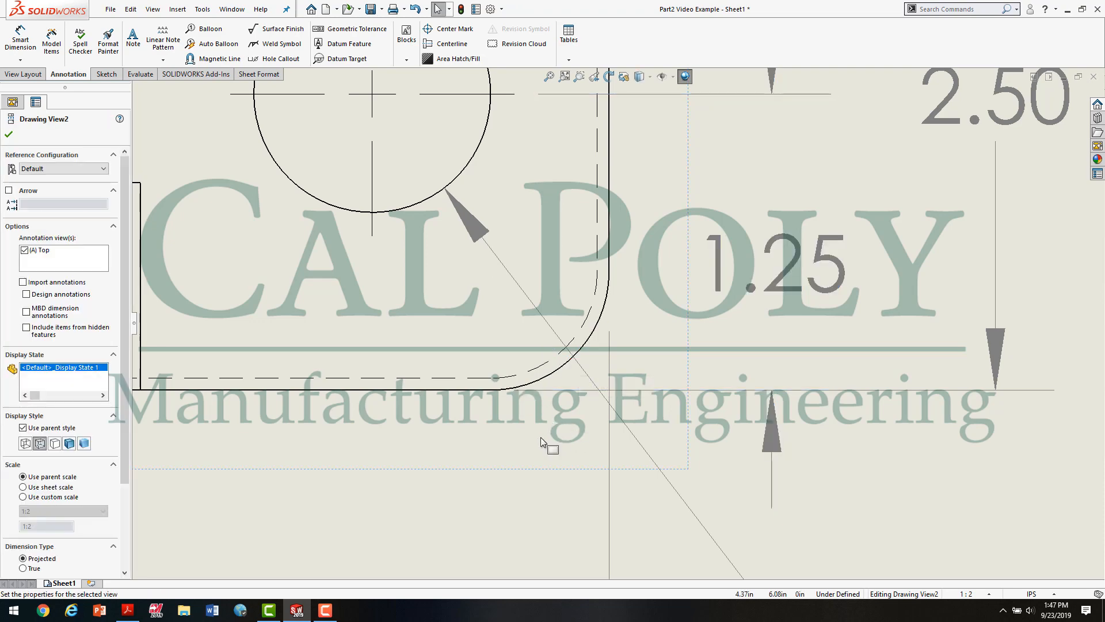
pyautogui.scroll(-3, 540, 437)
pyautogui.scroll(3, 575, 358)
pyautogui.click(567, 352)
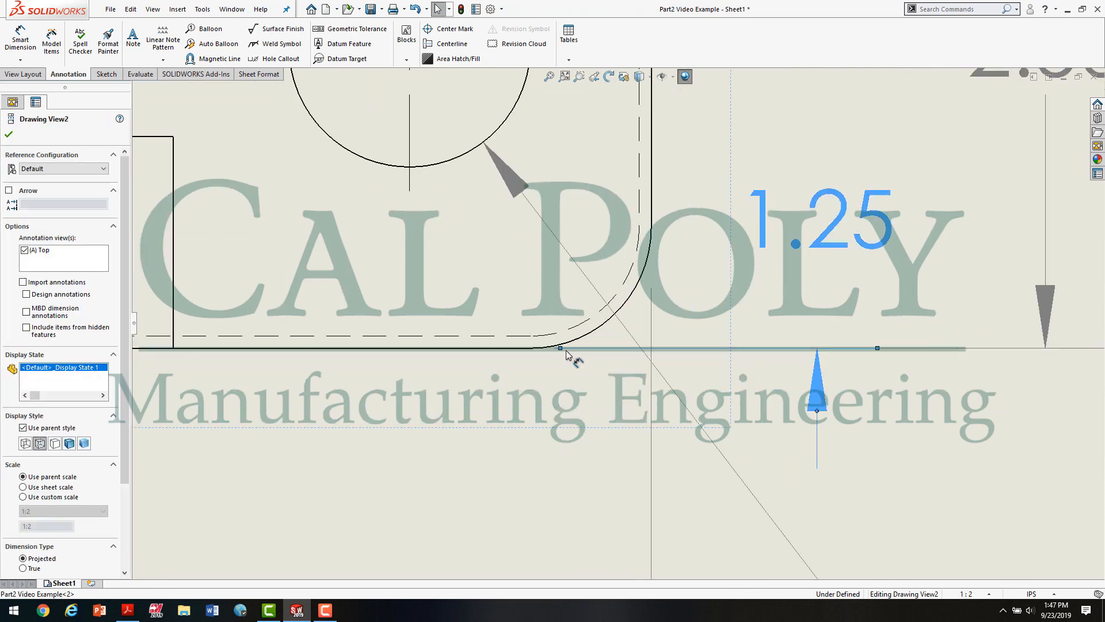
pyautogui.moveTo(566, 352); pyautogui.dragTo(546, 348)
pyautogui.click(580, 363)
pyautogui.scroll(-4, 603, 403)
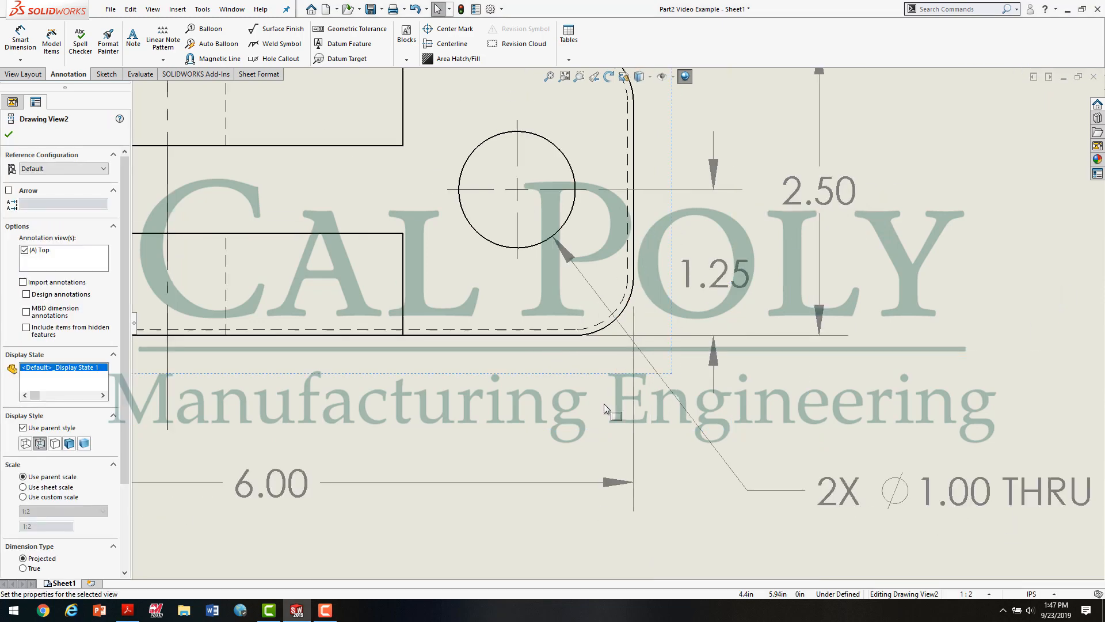
# Step: Add a horizontal dimension from the base's right edge to the hole in the top view, placed above the overall length dimension
pyautogui.scroll(-2, 608, 403)
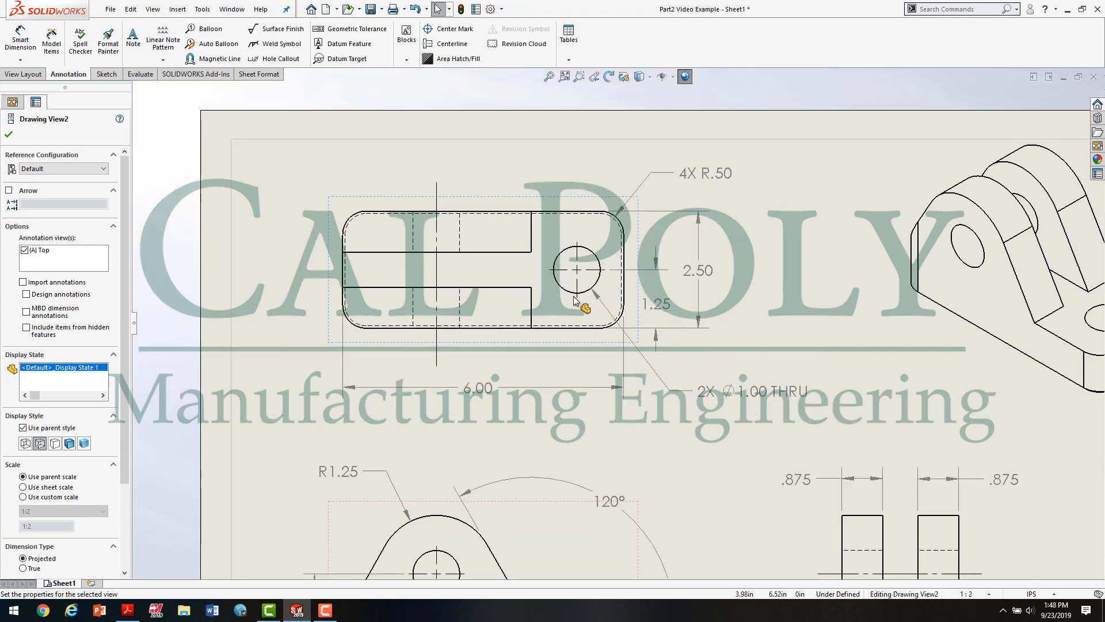
pyautogui.click(20, 35)
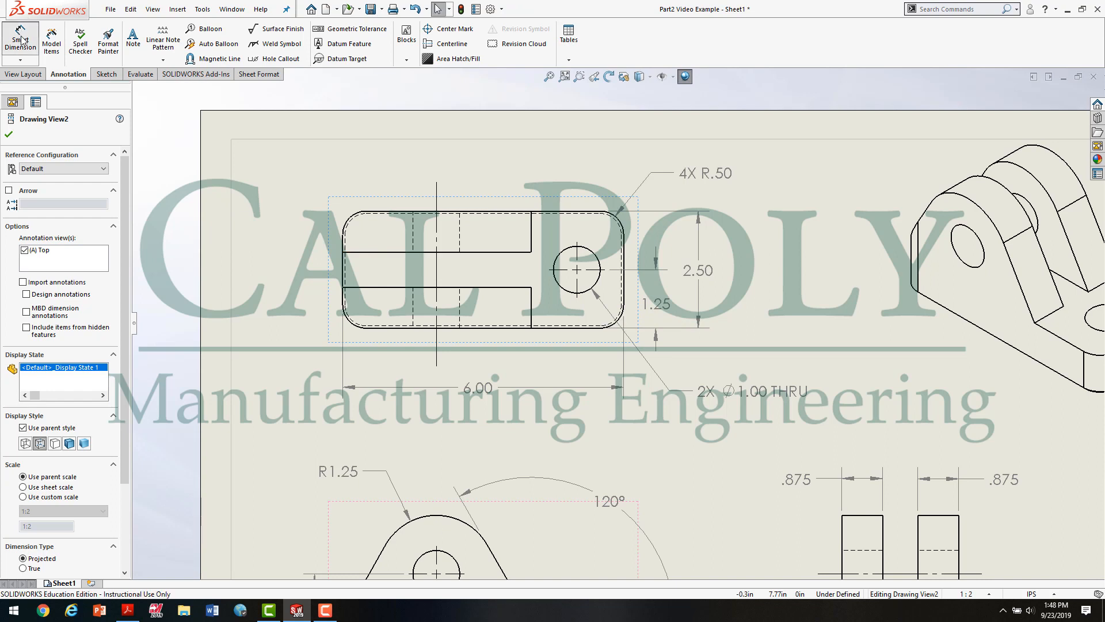
pyautogui.click(624, 304)
pyautogui.click(577, 293)
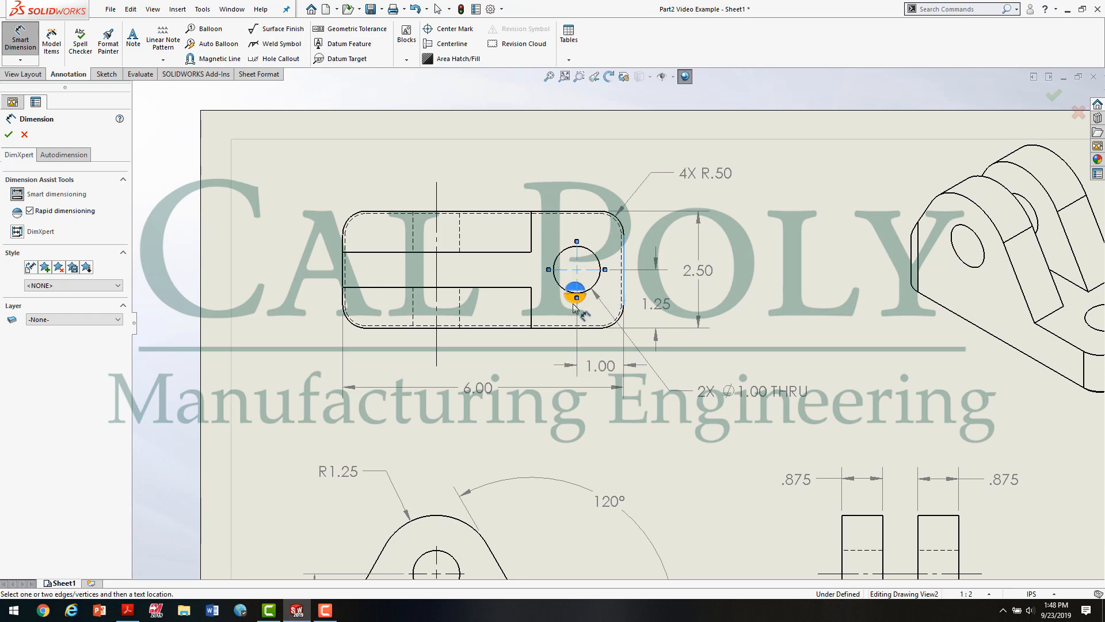
pyautogui.click(537, 347)
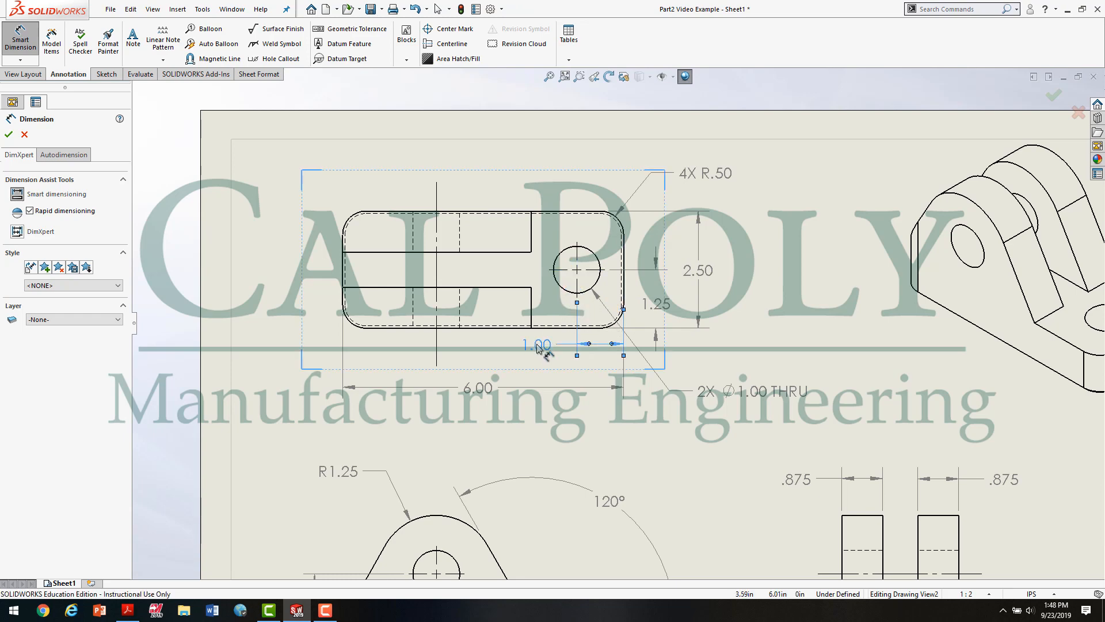
pyautogui.click(790, 336)
# Step: Lower the start of the new horizontal hole dimension's right extension line beside the top view's lower-right rounded corner
pyautogui.scroll(-6, 640, 311)
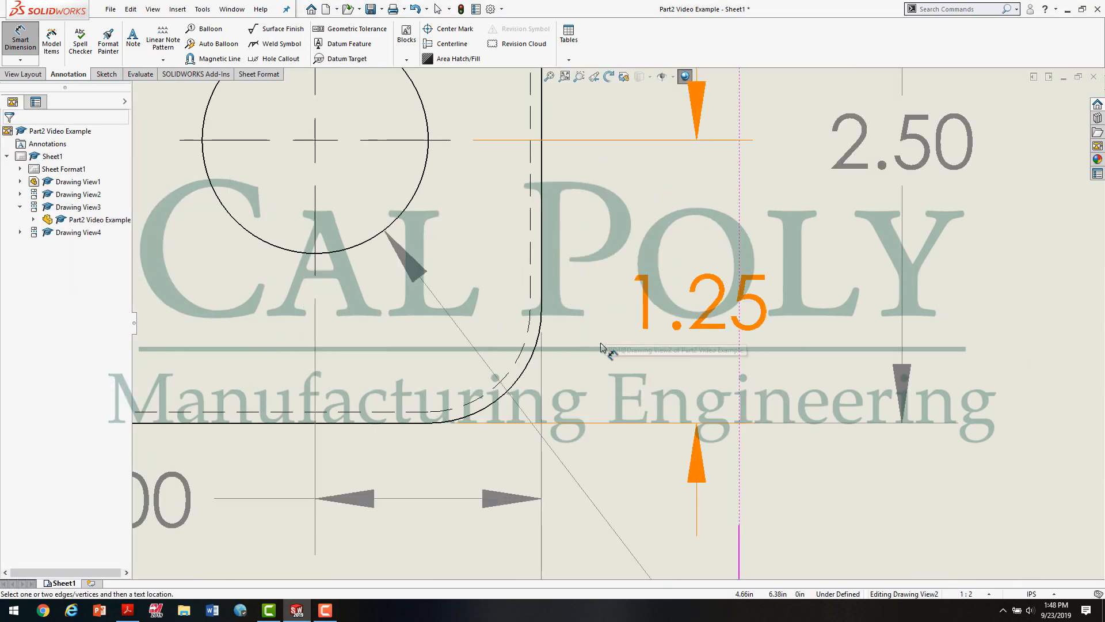
pyautogui.click(541, 349)
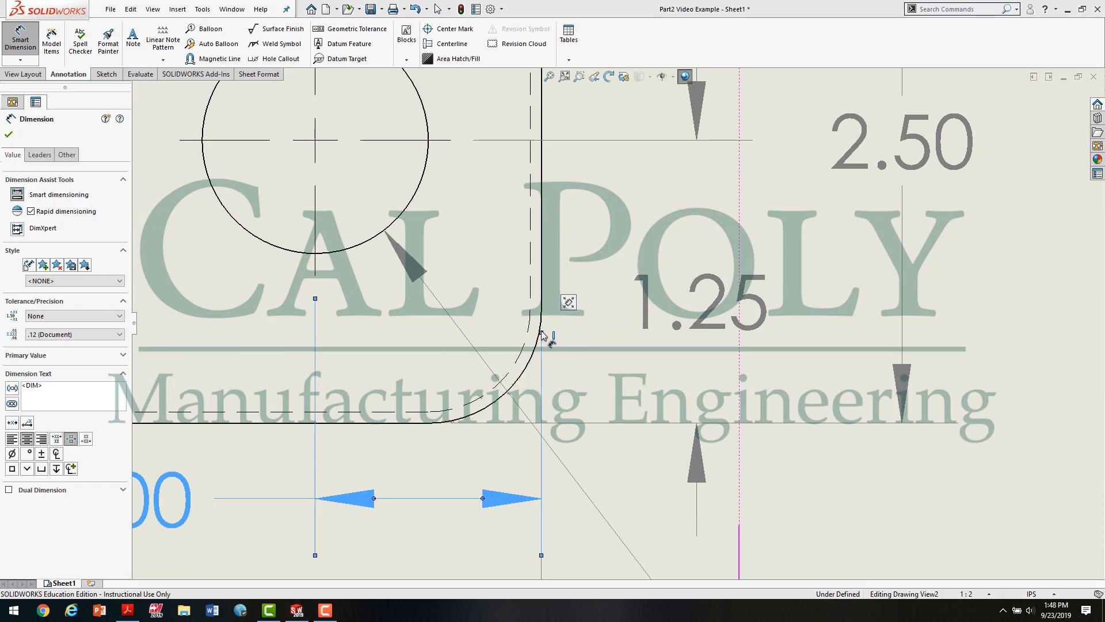
pyautogui.moveTo(542, 334); pyautogui.dragTo(543, 347)
pyautogui.click(598, 361)
pyautogui.scroll(3, 598, 424)
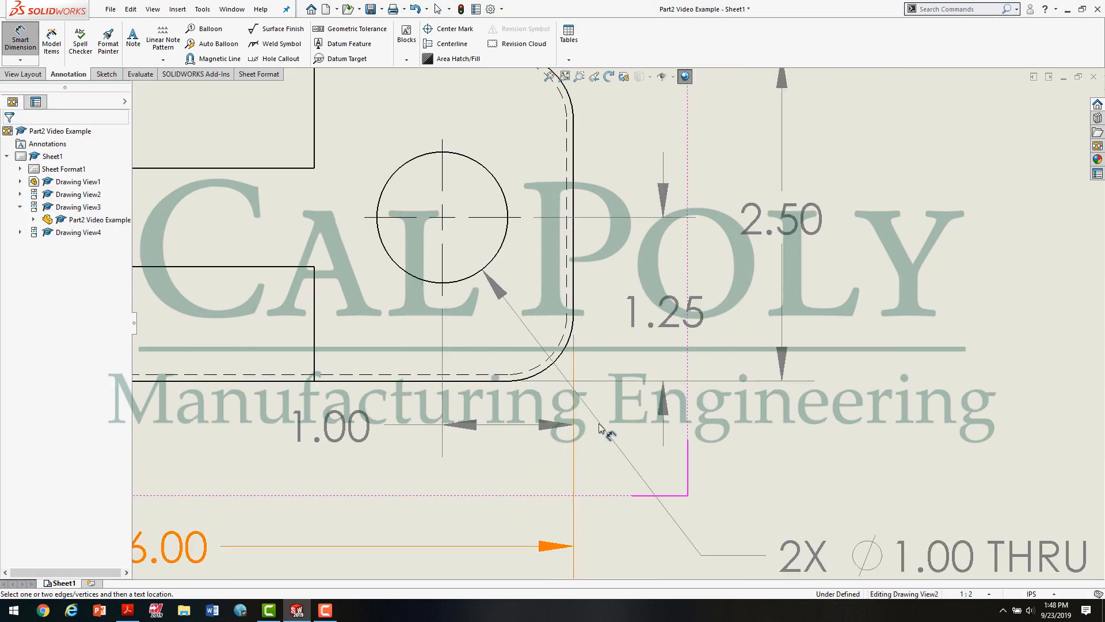
pyautogui.scroll(5, 600, 427)
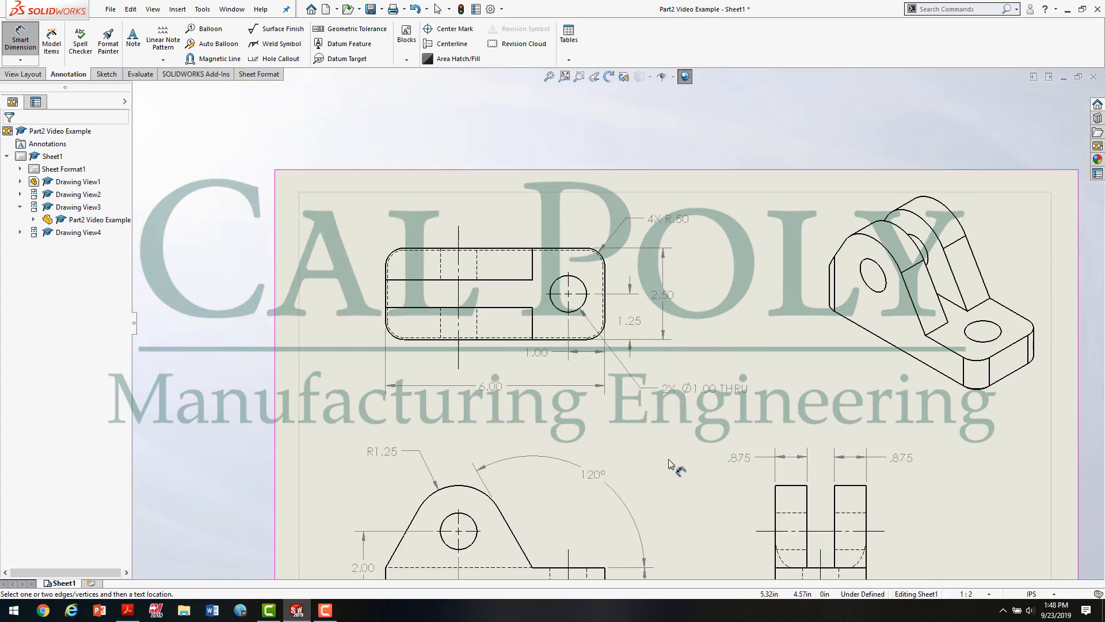
# Step: Check Figure 2.0 in the Acrobat PDF, and move the hole's vertical dimension text below the top view on a bent leader
pyautogui.scroll(4, 670, 463)
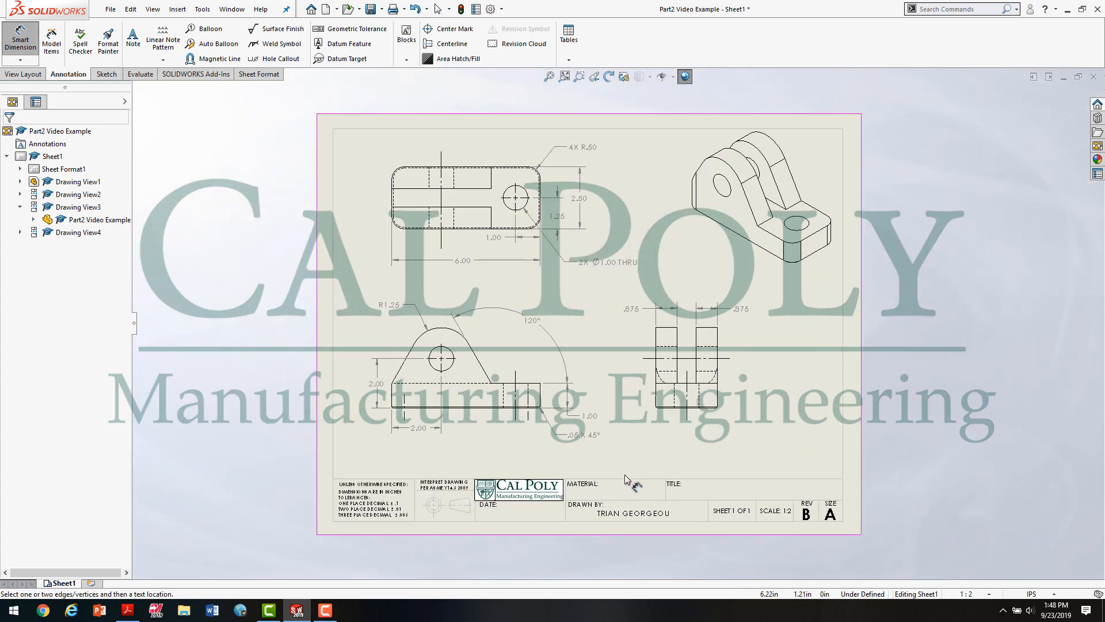
pyautogui.click(127, 611)
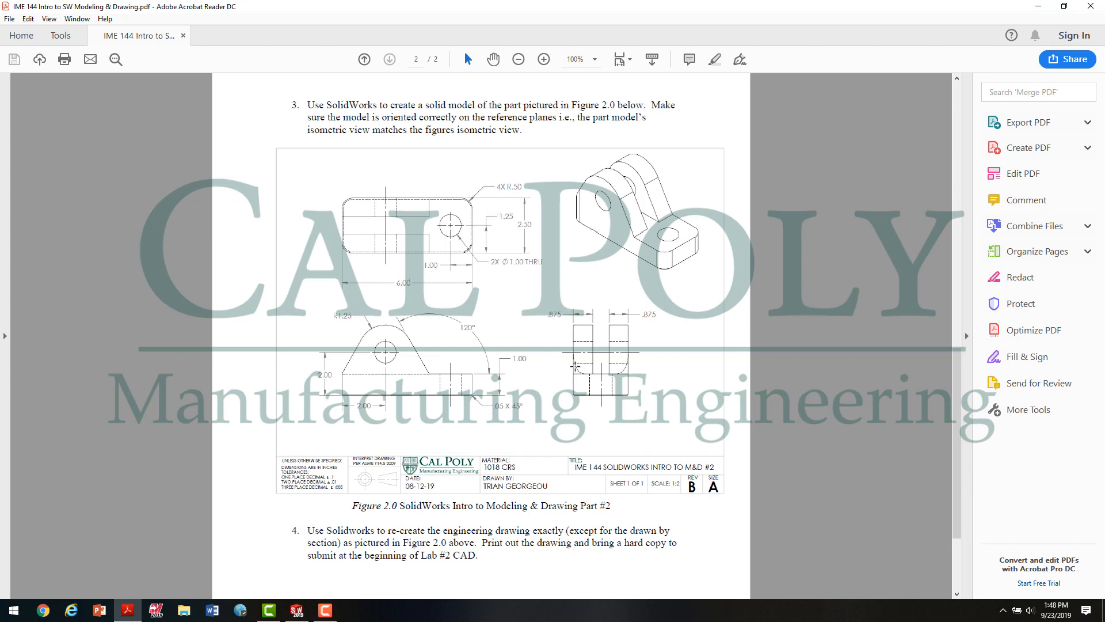
pyautogui.click(297, 610)
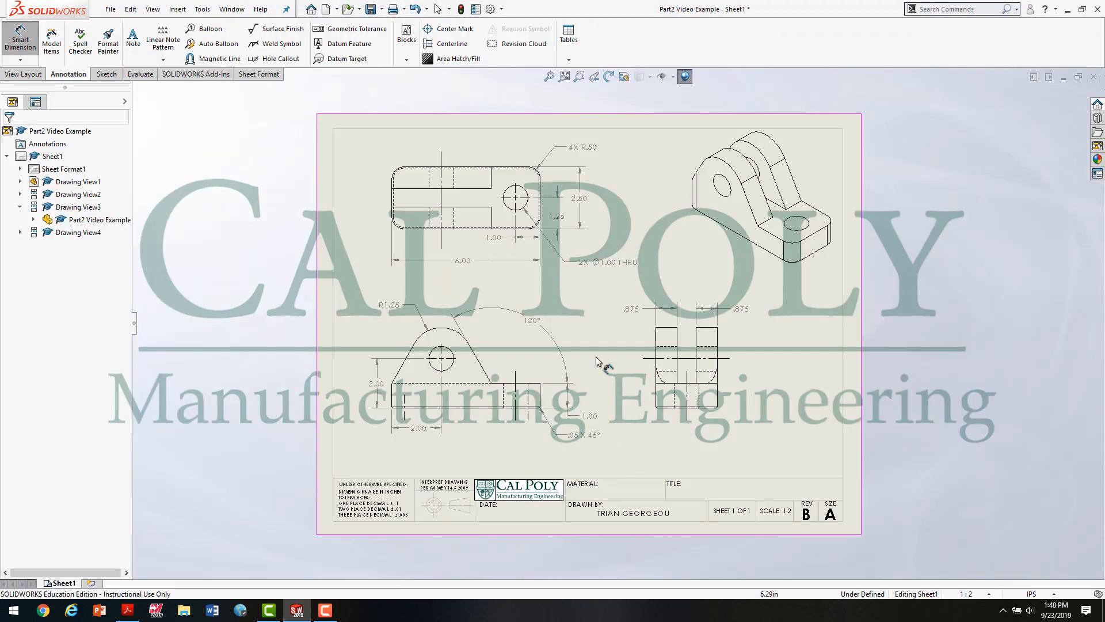
pyautogui.scroll(-5, 591, 204)
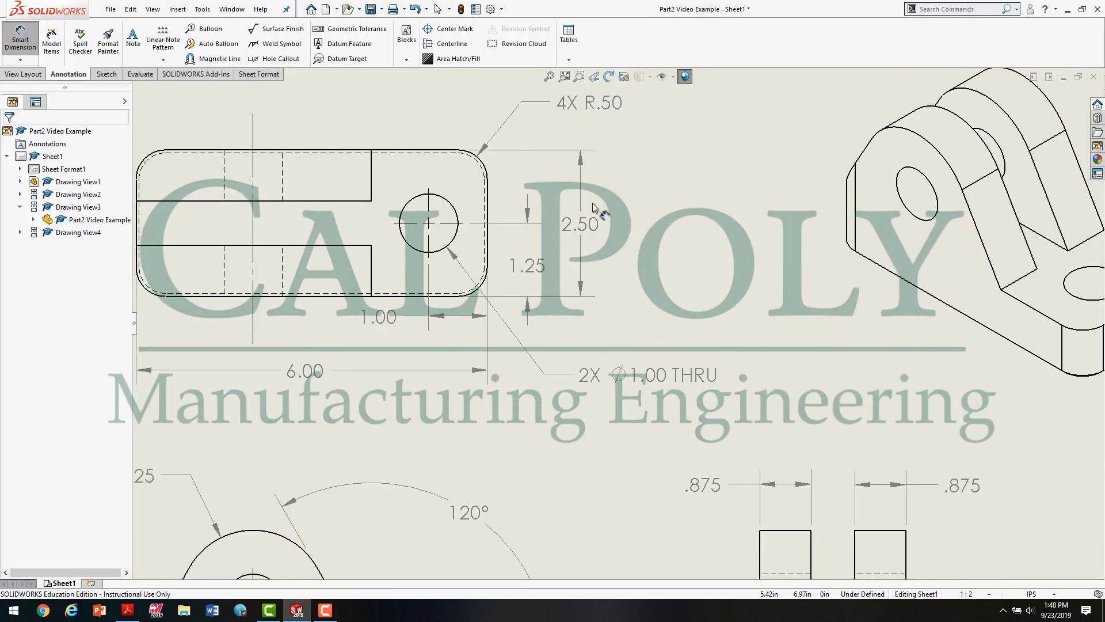
pyautogui.press('Escape')
pyautogui.scroll(-2, 544, 214)
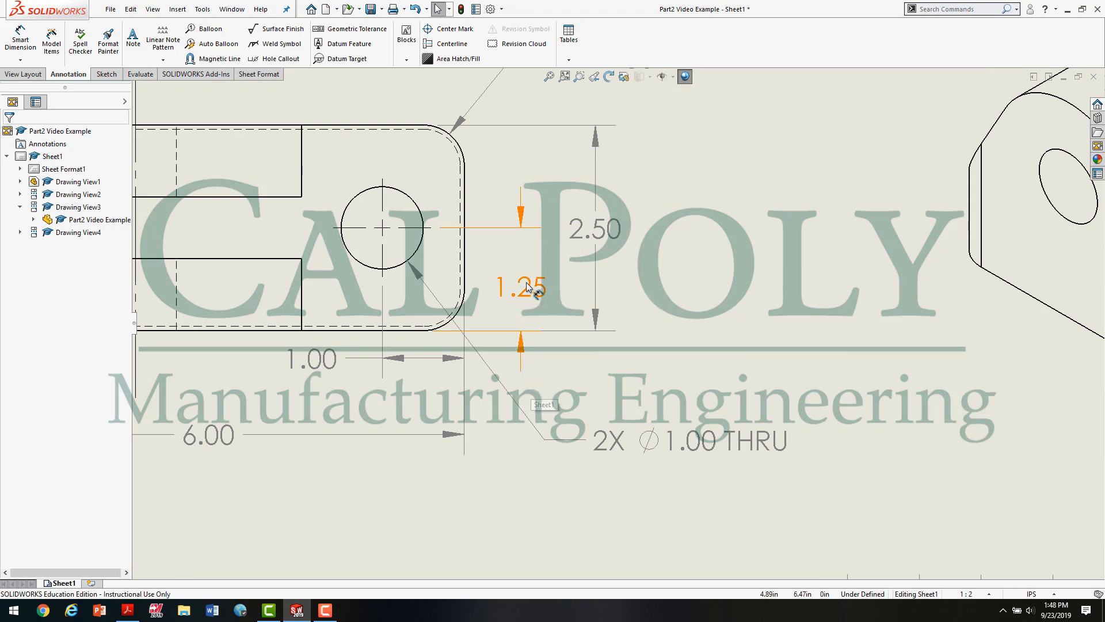
pyautogui.moveTo(527, 282); pyautogui.dragTo(523, 366)
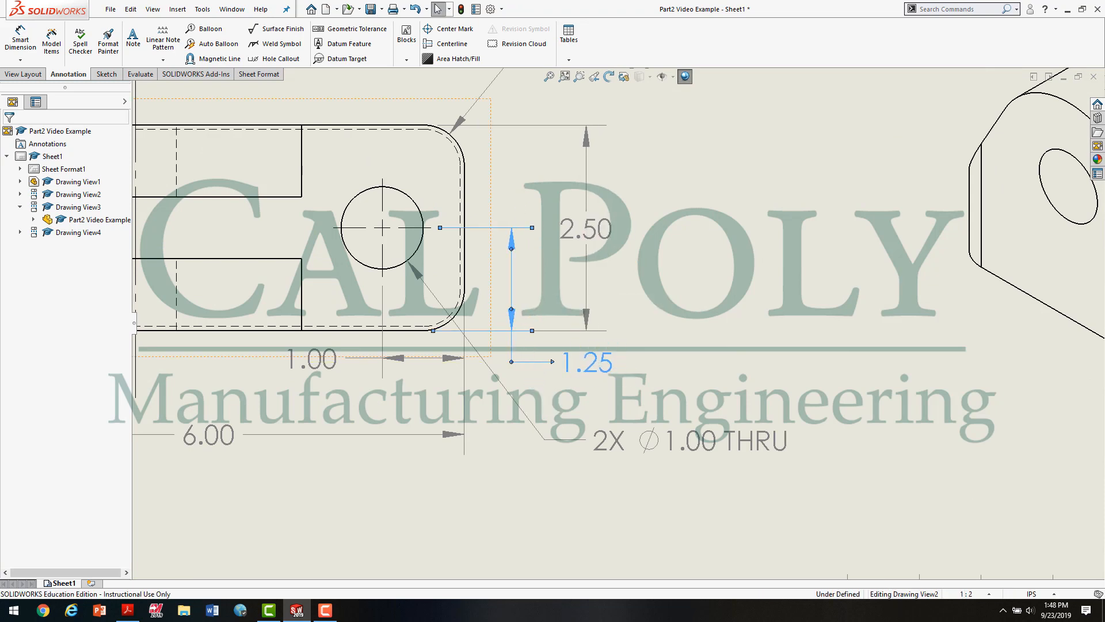
pyautogui.moveTo(539, 364); pyautogui.dragTo(542, 366)
pyautogui.click(540, 359)
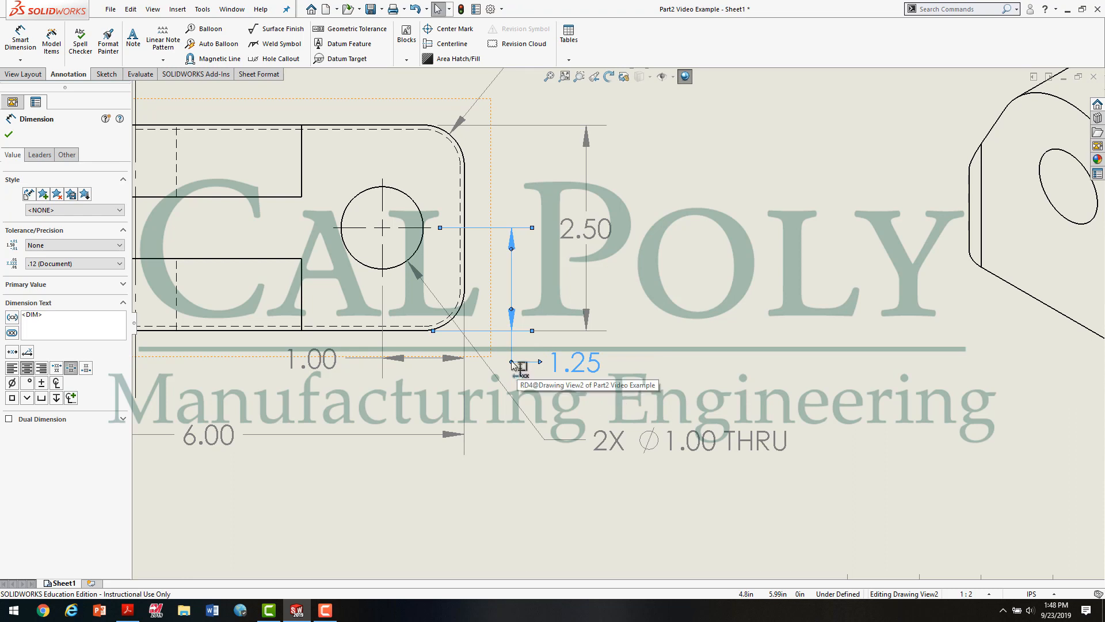
# Step: Try the hole's vertical dimension text on the other side of its leader and back beside the view, returning it below
pyautogui.click(512, 362)
pyautogui.click(512, 363)
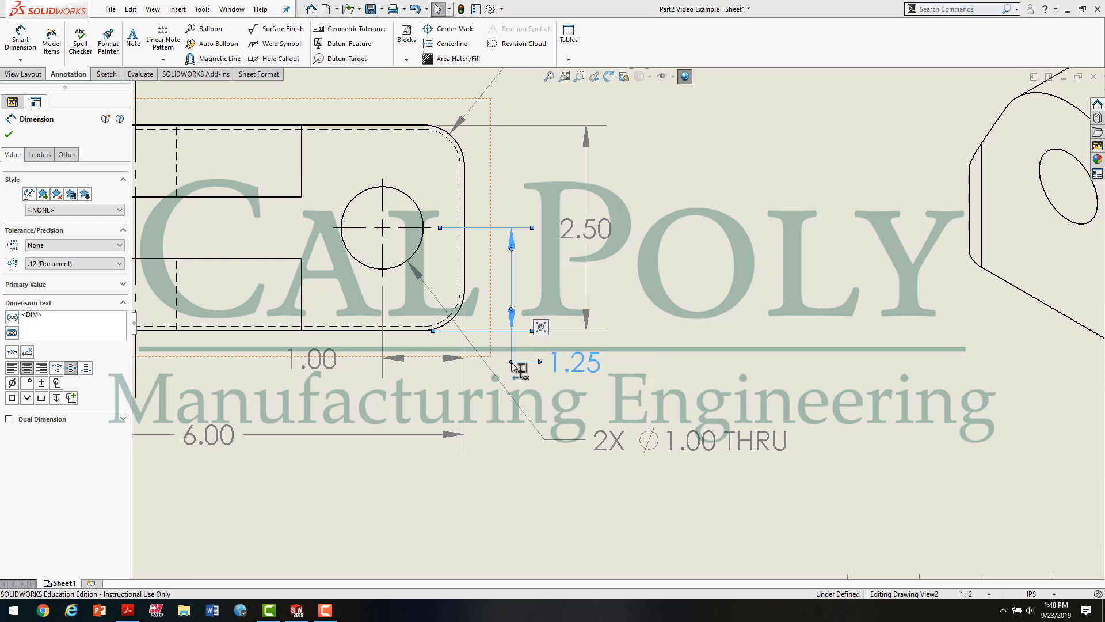
pyautogui.click(512, 363)
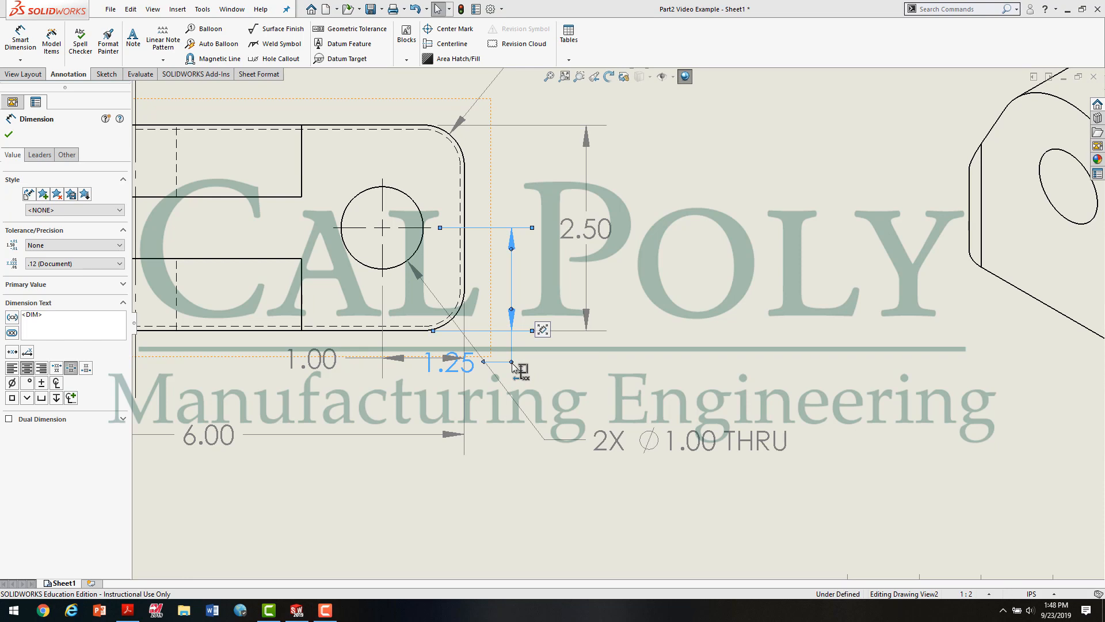
pyautogui.click(512, 363)
pyautogui.moveTo(576, 362); pyautogui.dragTo(581, 283)
pyautogui.moveTo(505, 277); pyautogui.dragTo(510, 354)
pyautogui.click(665, 344)
# Step: Move the 4X R.50 and 2X Ø1.00 THRU callouts slightly closer to the top view
pyautogui.press('f')
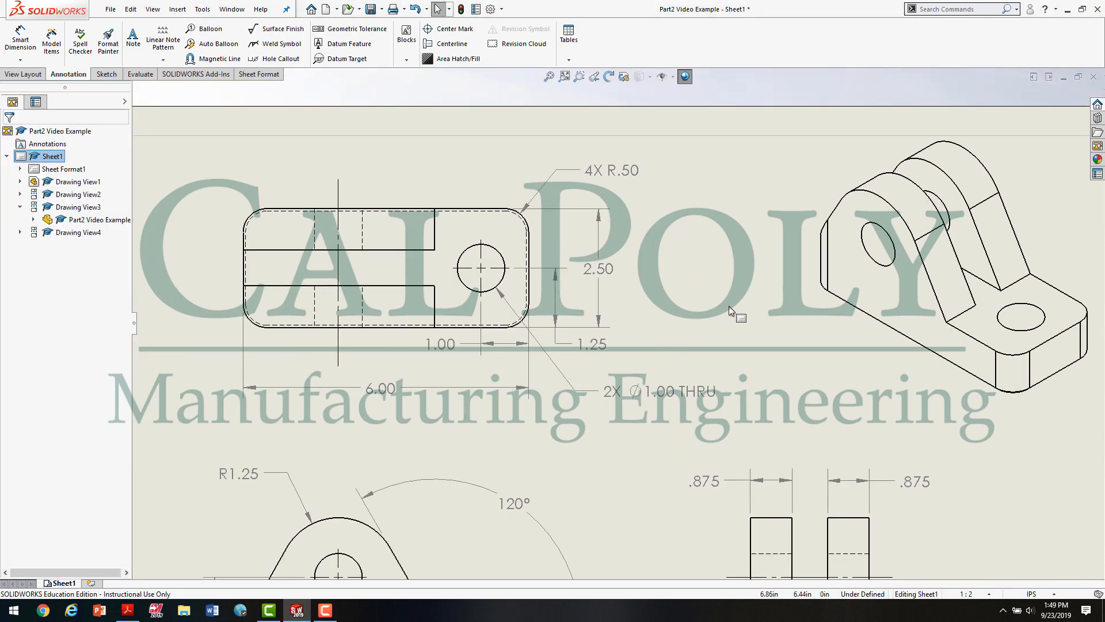
pyautogui.moveTo(623, 235); pyautogui.dragTo(611, 242)
pyautogui.moveTo(646, 364)
pyautogui.mouseDown()
pyautogui.moveTo(629, 358)
pyautogui.moveTo(641, 350)
pyautogui.mouseUp()
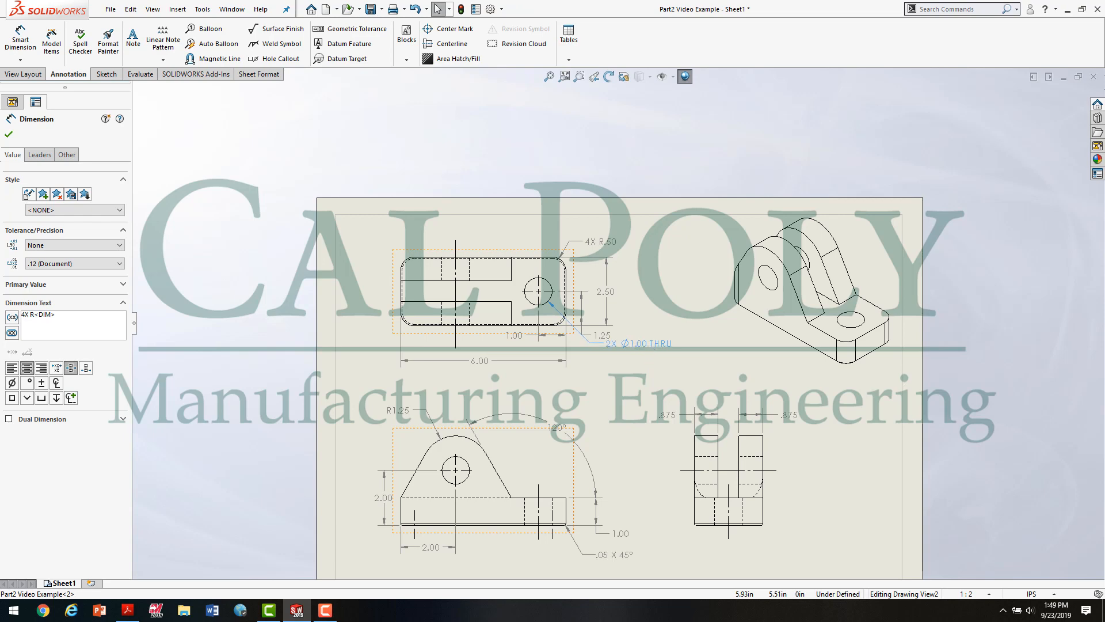
pyautogui.scroll(6, 619, 339)
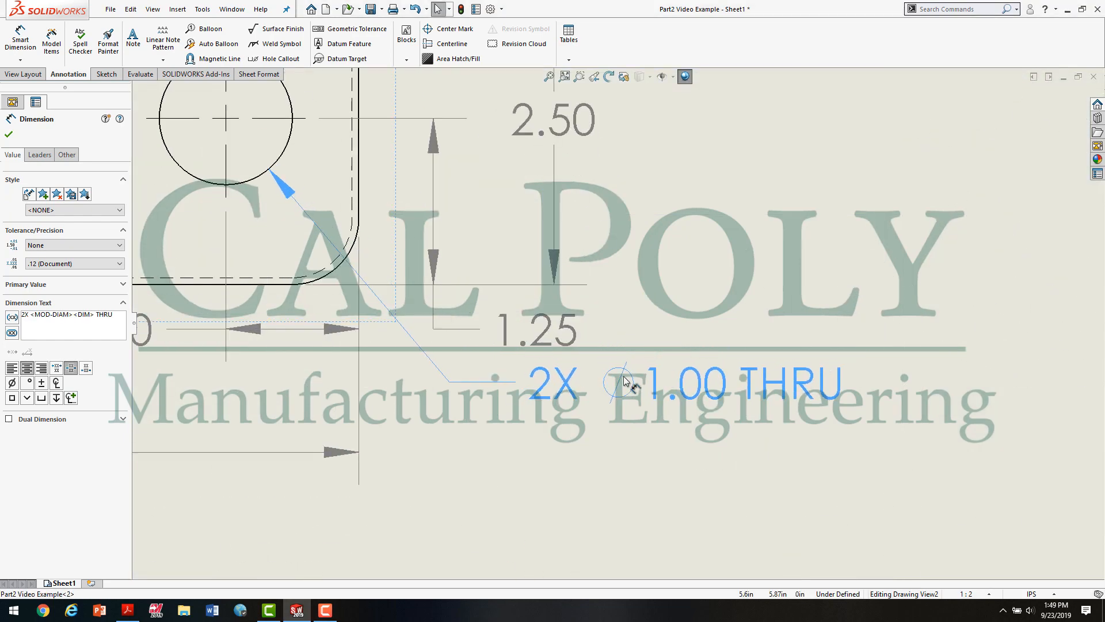
pyautogui.click(599, 451)
pyautogui.scroll(-10, 629, 458)
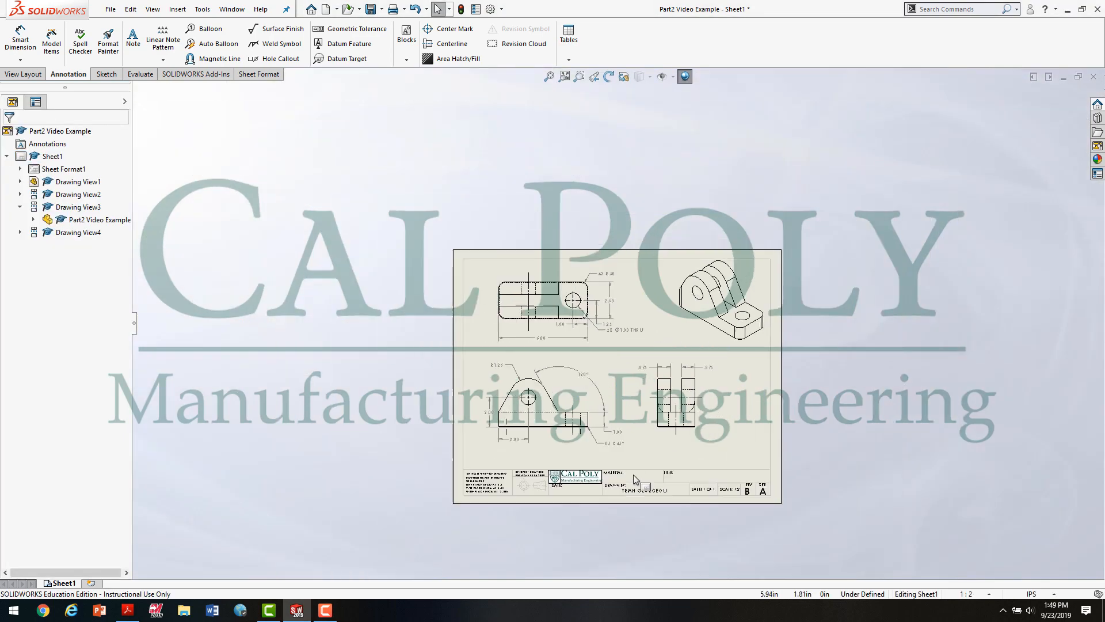
# Step: Check the front view's scale setting against the scale in the title block
pyautogui.scroll(4, 633, 474)
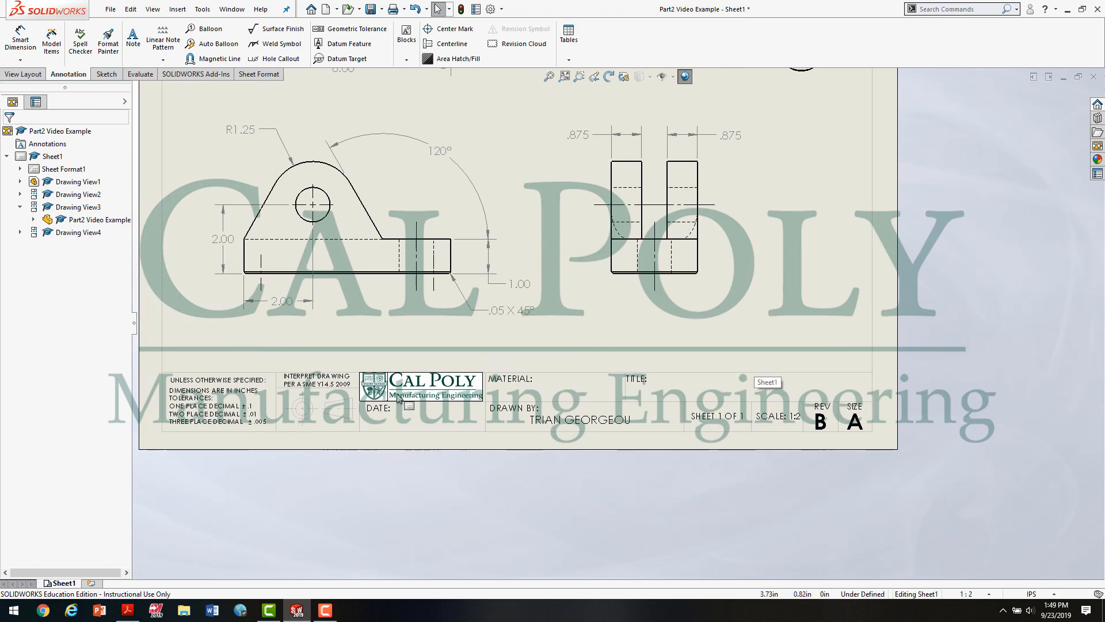
pyautogui.click(390, 289)
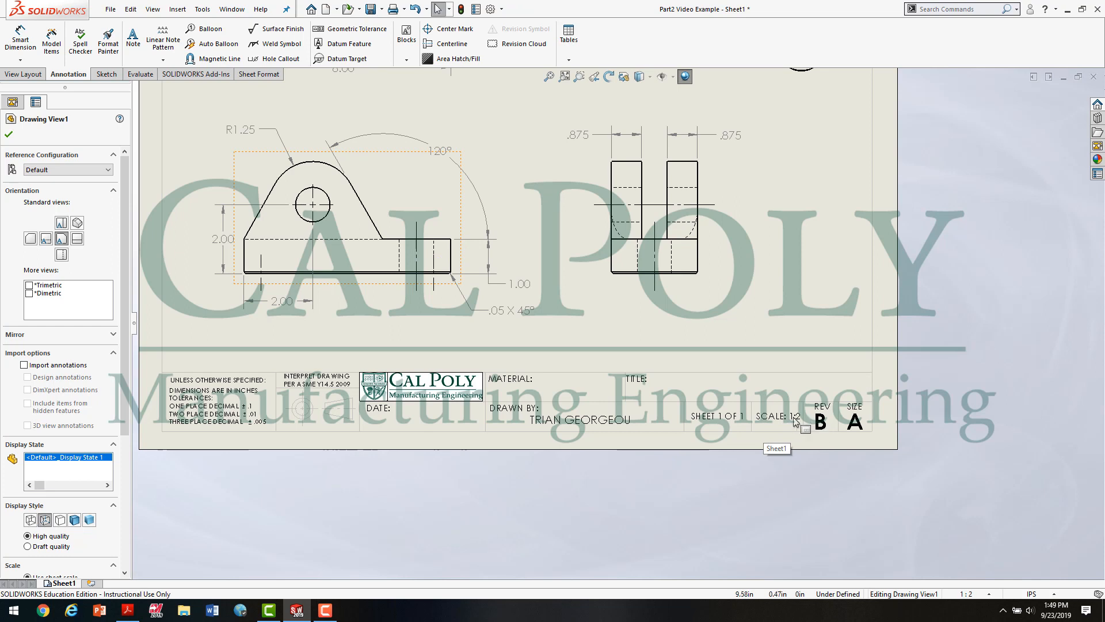
pyautogui.scroll(-5, 87, 374)
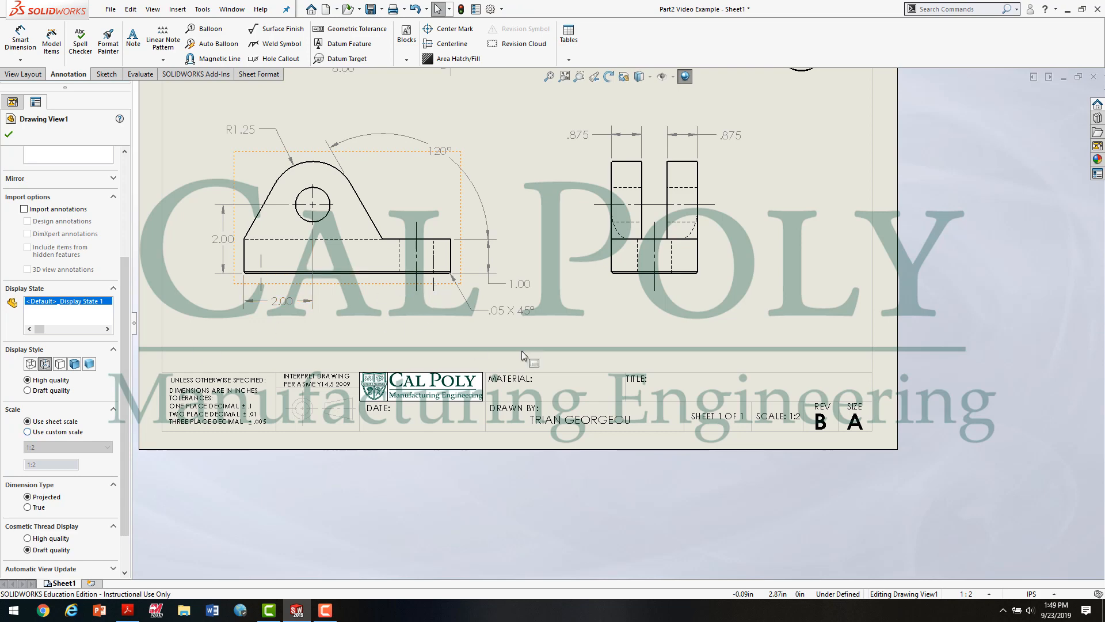
pyautogui.click(720, 328)
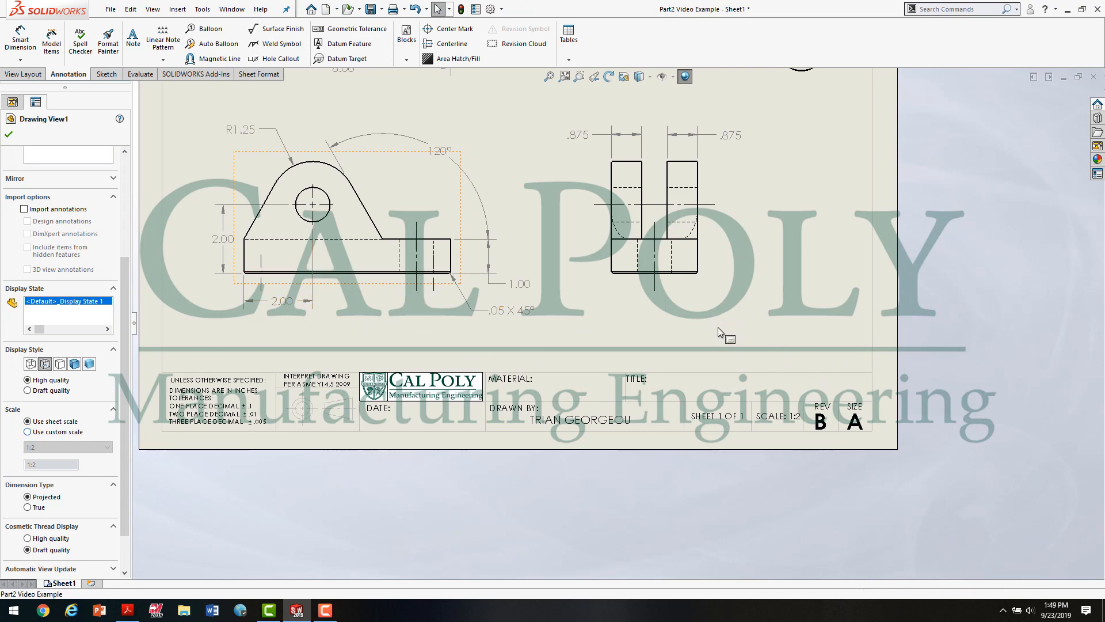
# Step: Check the title block of Figure 2.0 in the Acrobat PDF, and add the note 1018 CRS under MATERIAL in the SOLIDWORKS title block
pyautogui.click(128, 610)
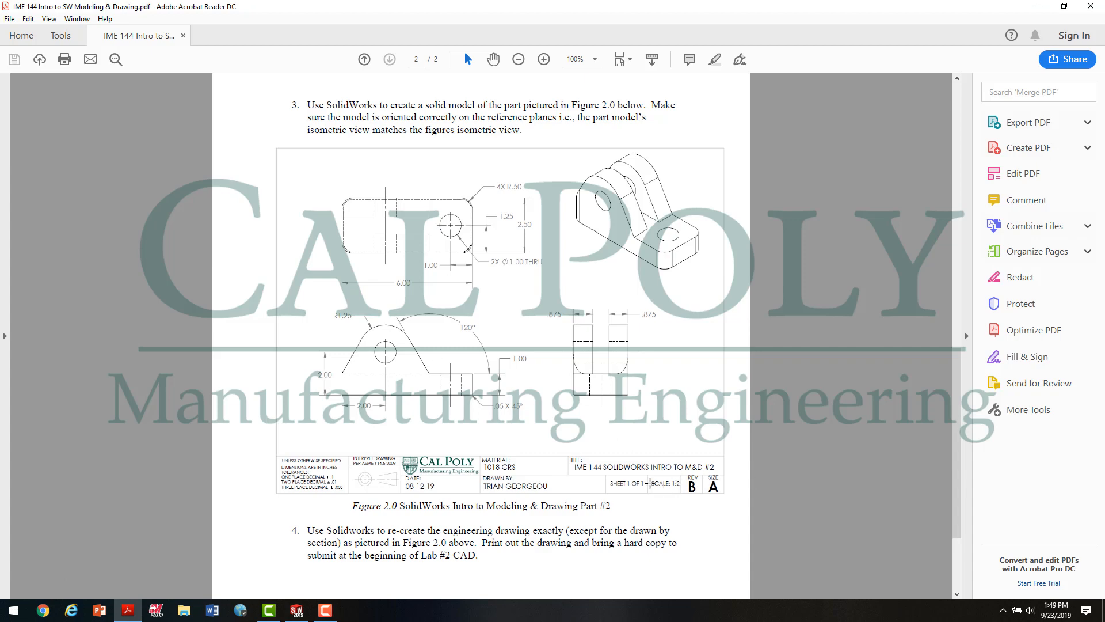
pyautogui.click(297, 611)
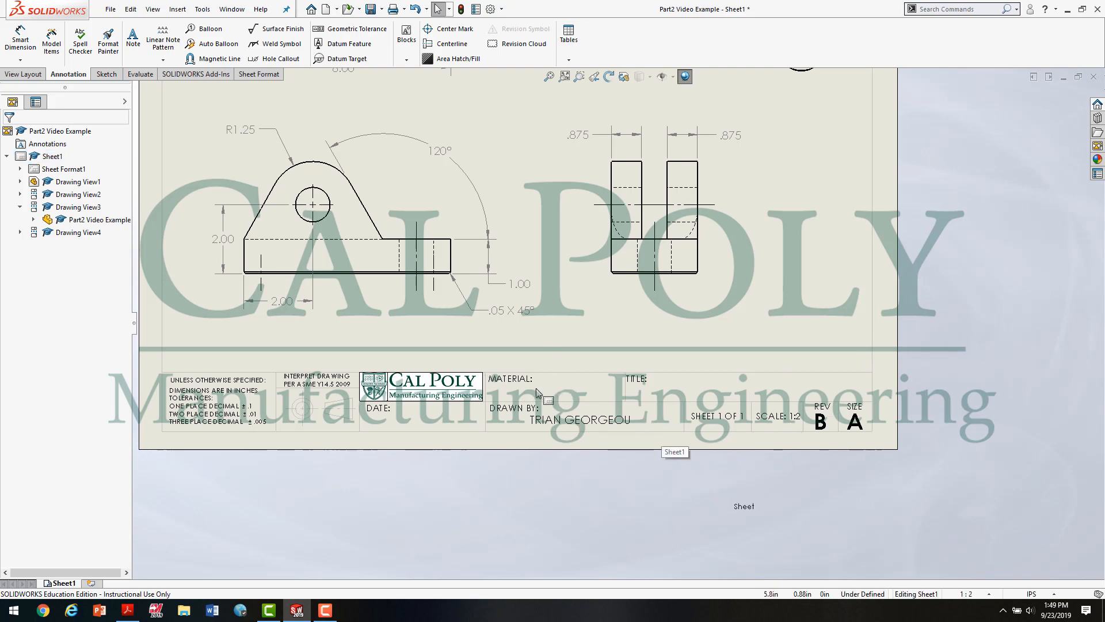
pyautogui.click(127, 611)
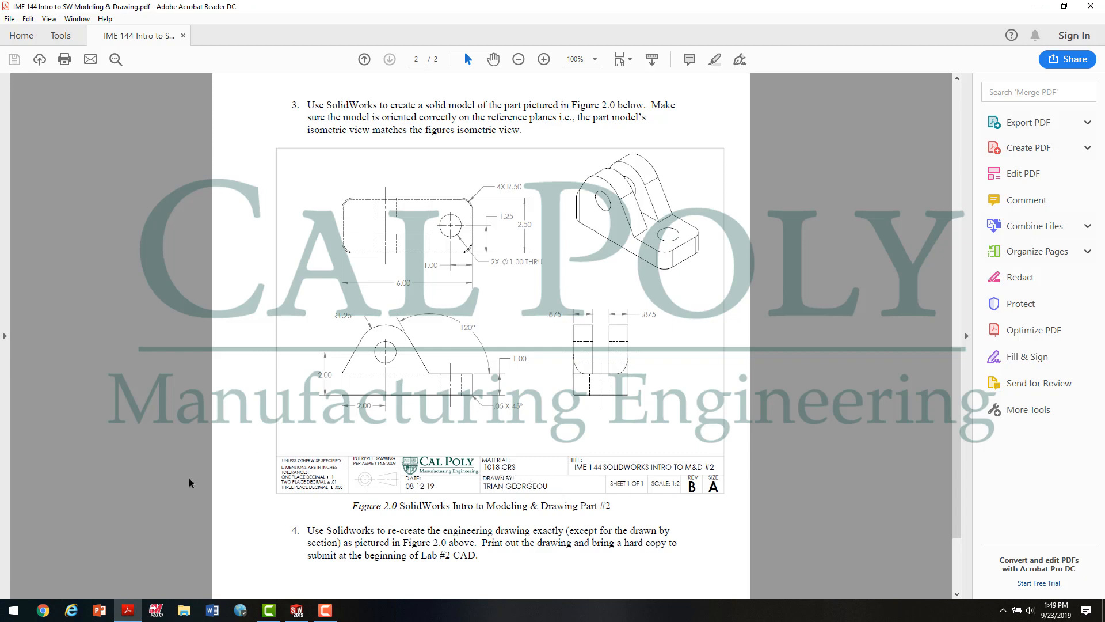
pyautogui.click(297, 609)
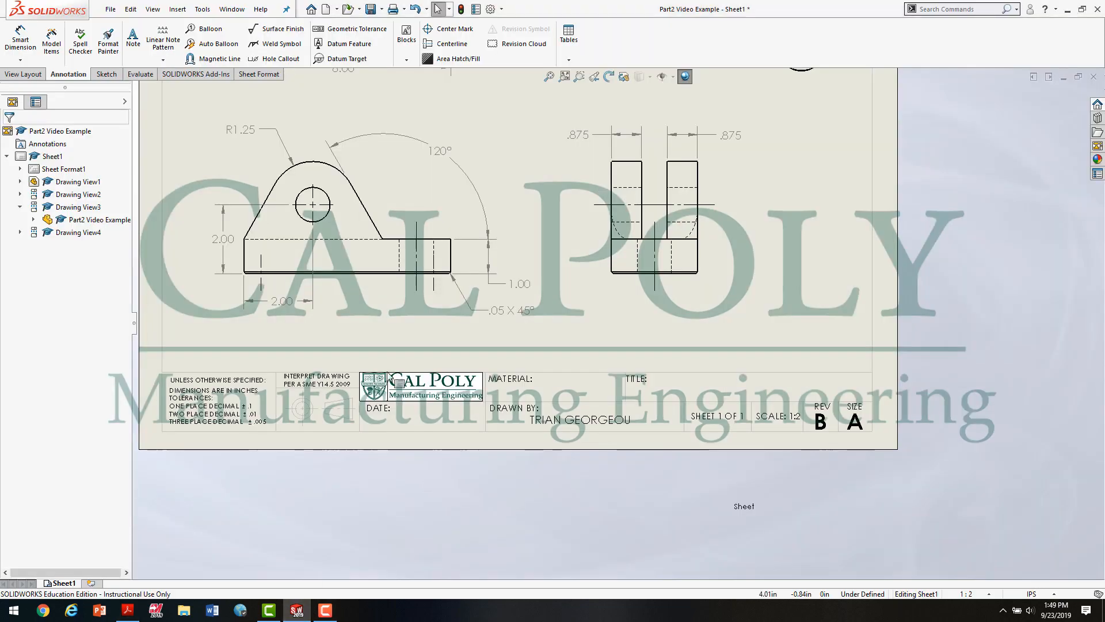
pyautogui.click(133, 38)
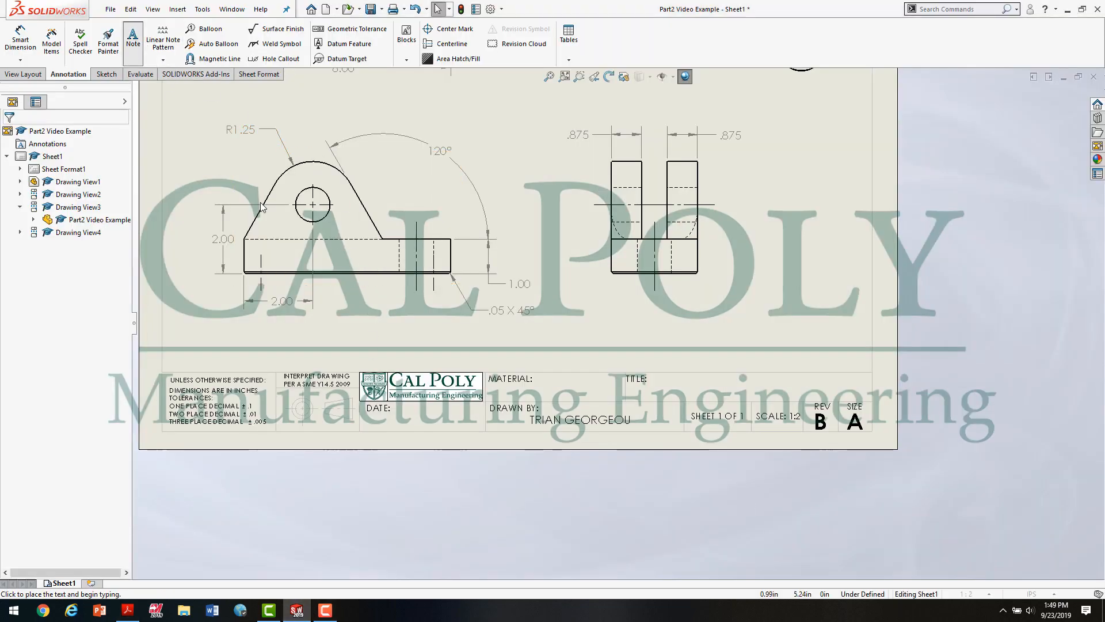
pyautogui.click(492, 386)
pyautogui.write('XXXXXXX')
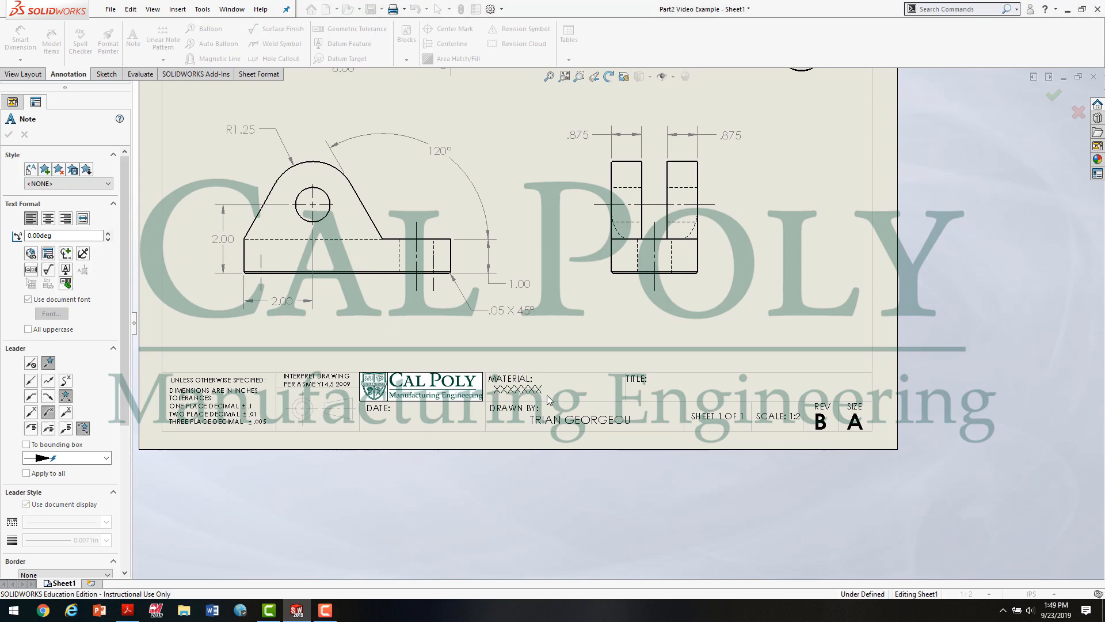
pyautogui.click(548, 400)
pyautogui.write('1018')
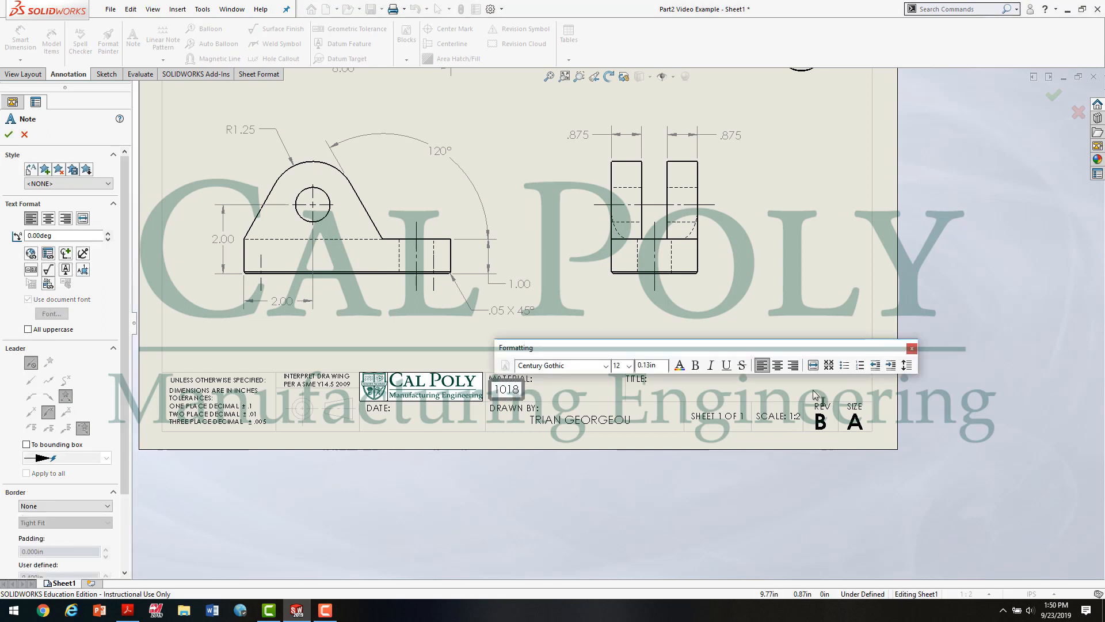
pyautogui.write(' CRS')
pyautogui.click(657, 395)
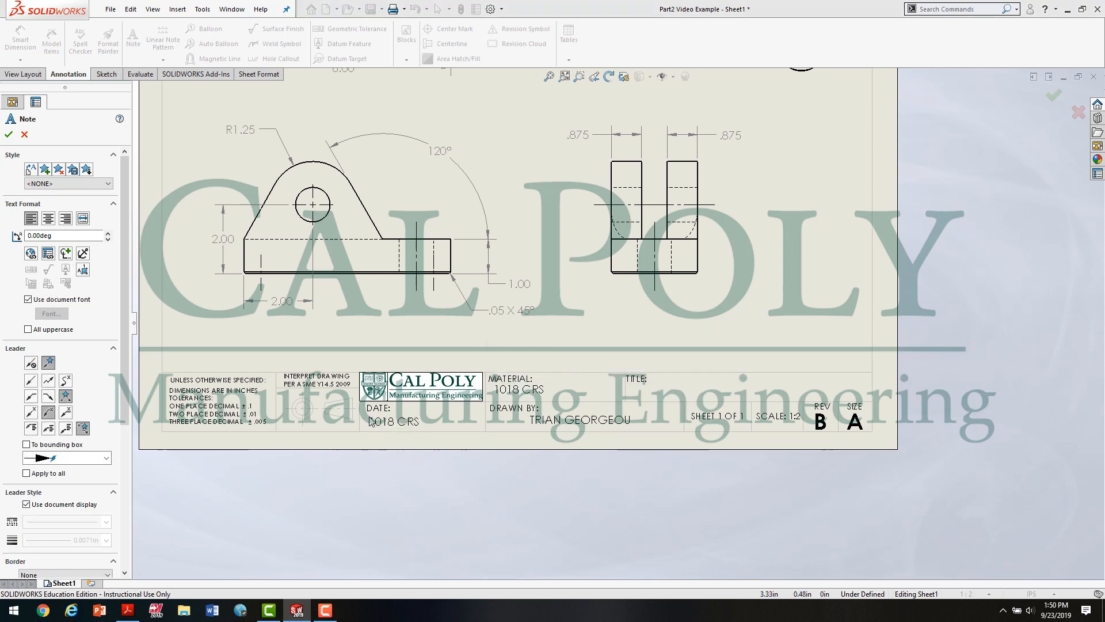
# Step: Add the note 09-23-19 under DATE in the title block and finish placing notes
pyautogui.click(371, 422)
pyautogui.write('09')
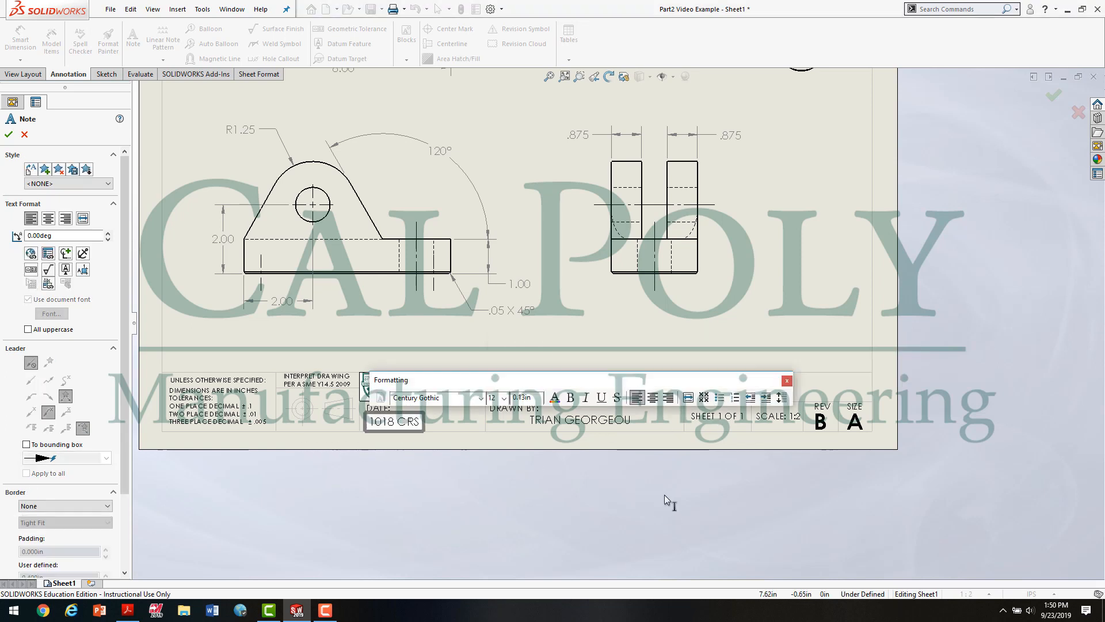
pyautogui.write('-23-')
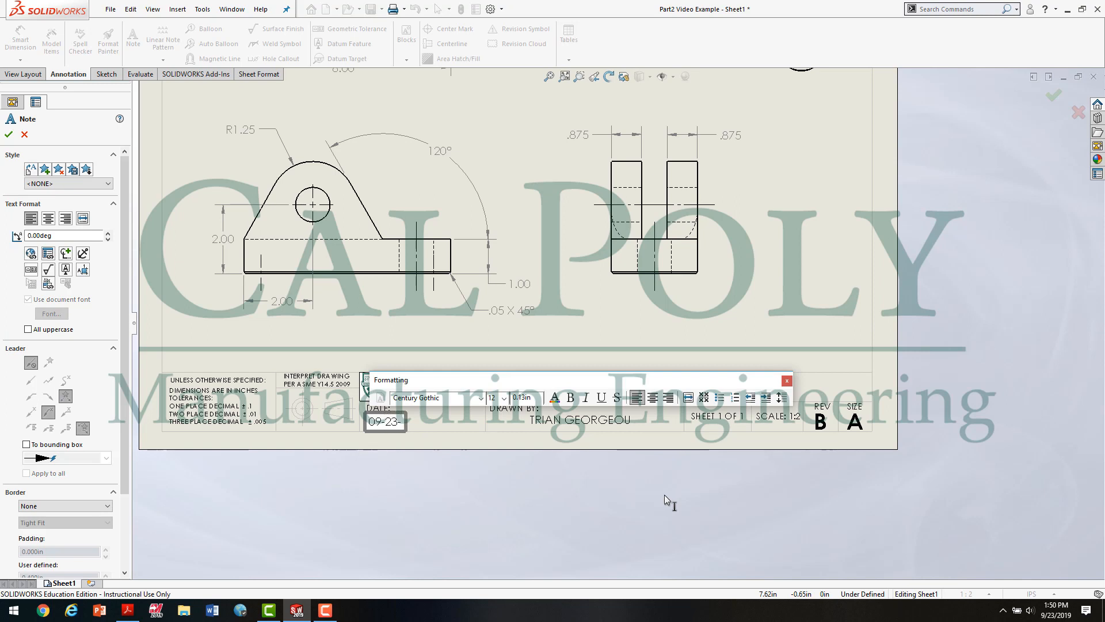
pyautogui.write('19')
pyautogui.click(533, 517)
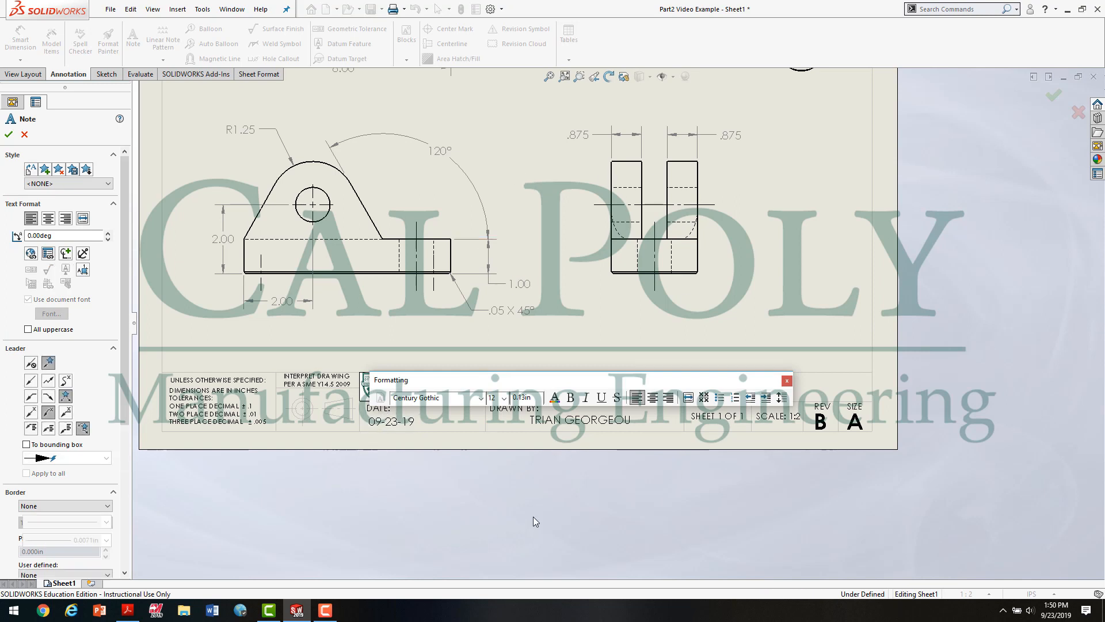
pyautogui.press('Escape')
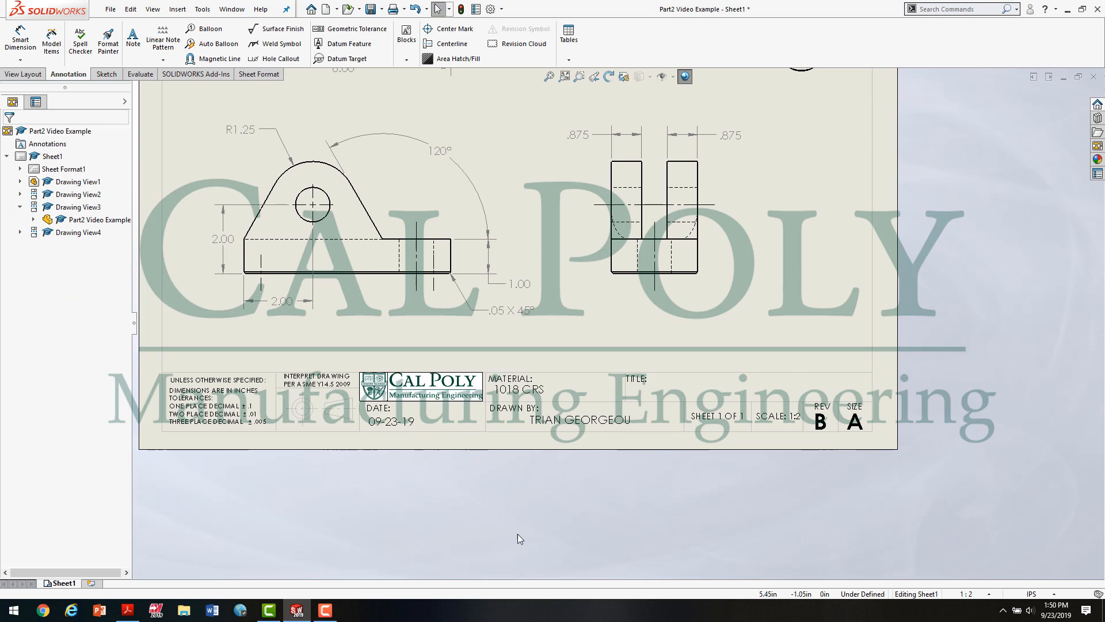
# Step: Move the date and material notes slightly right so they sit centered in their title block cells
pyautogui.click(411, 424)
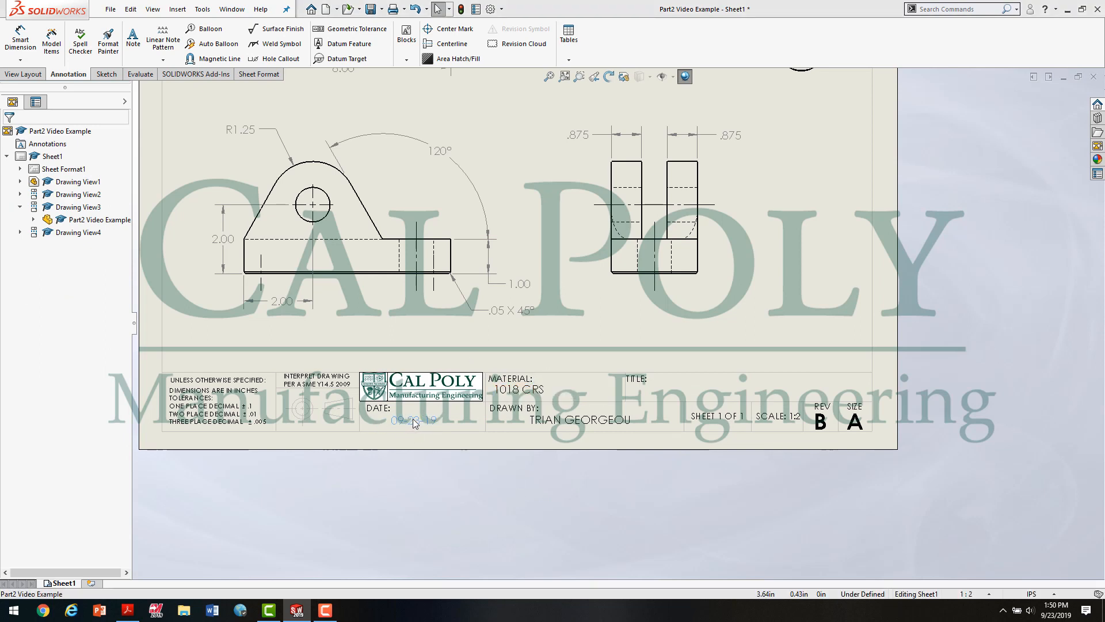
pyautogui.click(535, 394)
pyautogui.moveTo(534, 394); pyautogui.dragTo(553, 392)
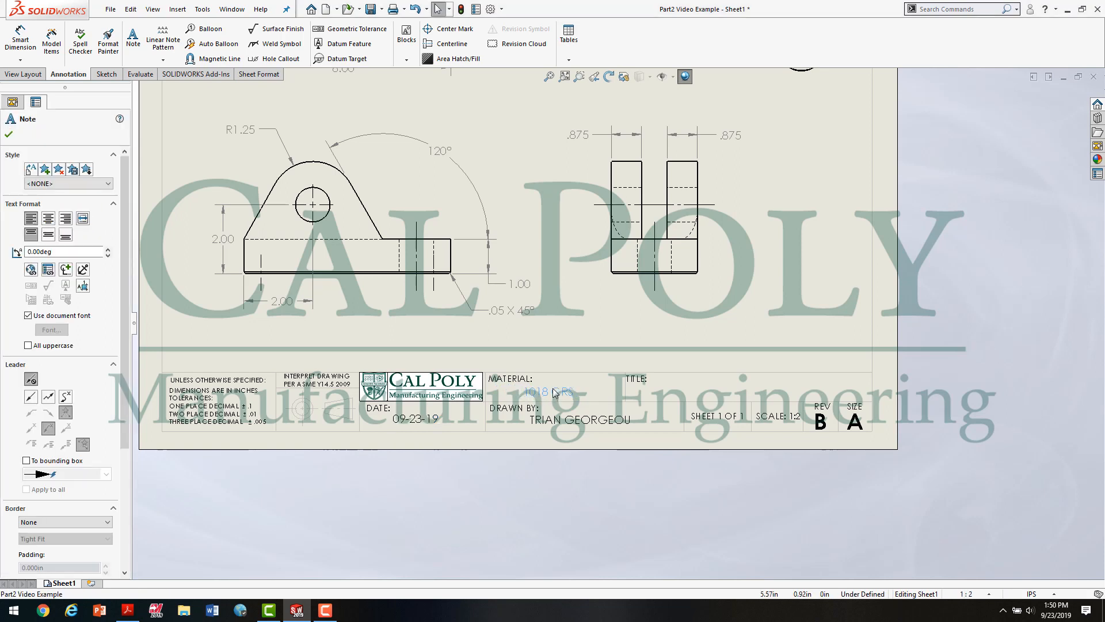
pyautogui.click(586, 489)
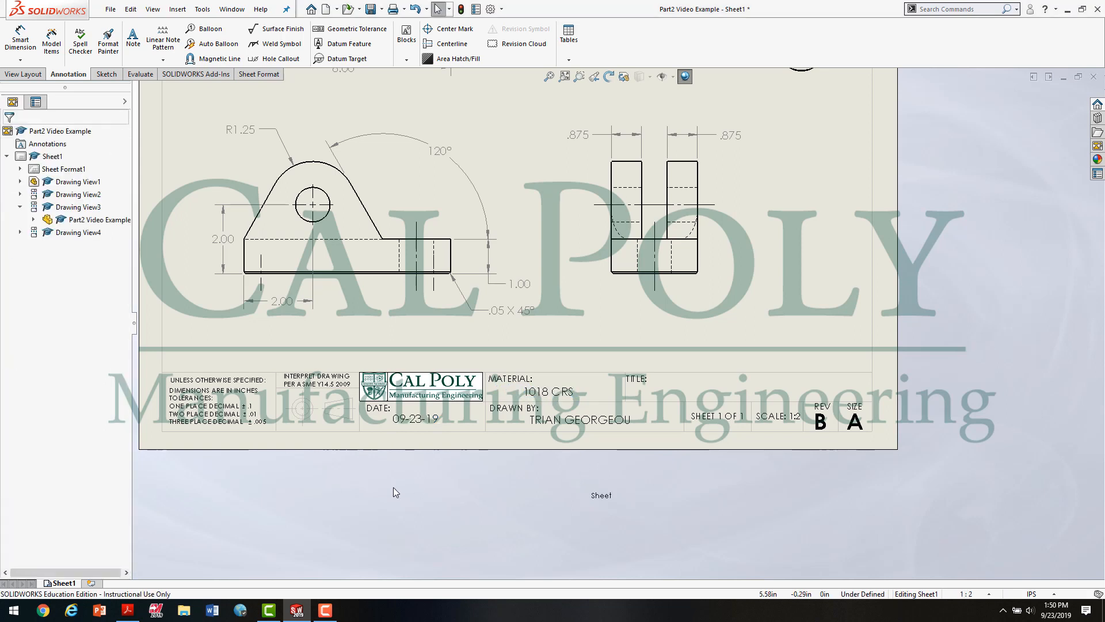
# Step: Check the drawing title in the Acrobat PDF, and add the note IME 144 INTRO TO SOLIDWORKS M&D #2 under TITLE in the title block
pyautogui.click(128, 611)
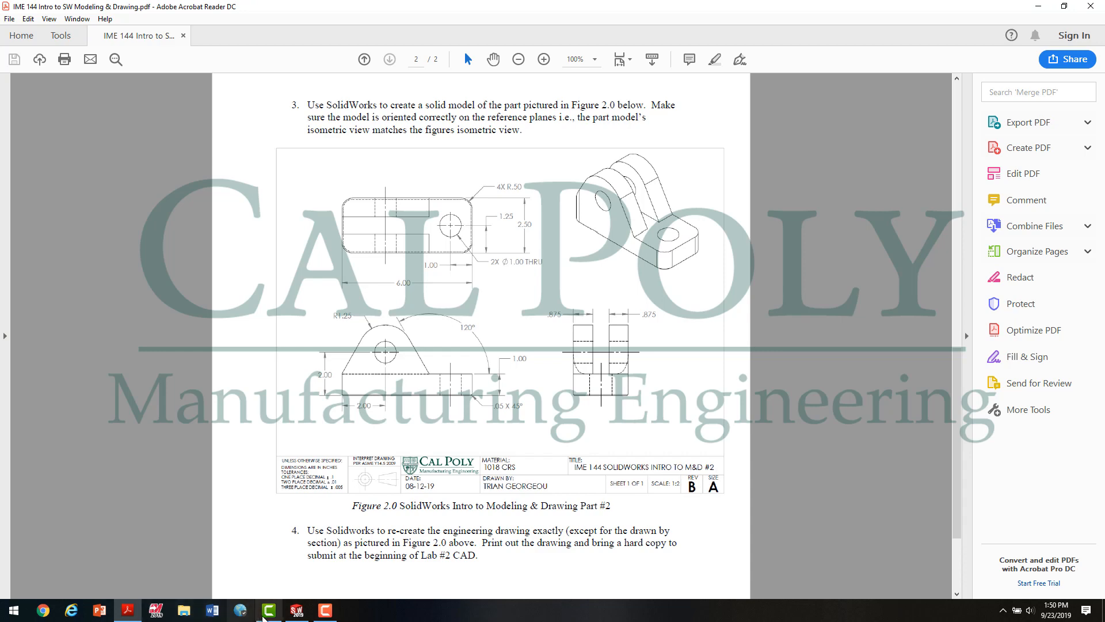
pyautogui.click(296, 611)
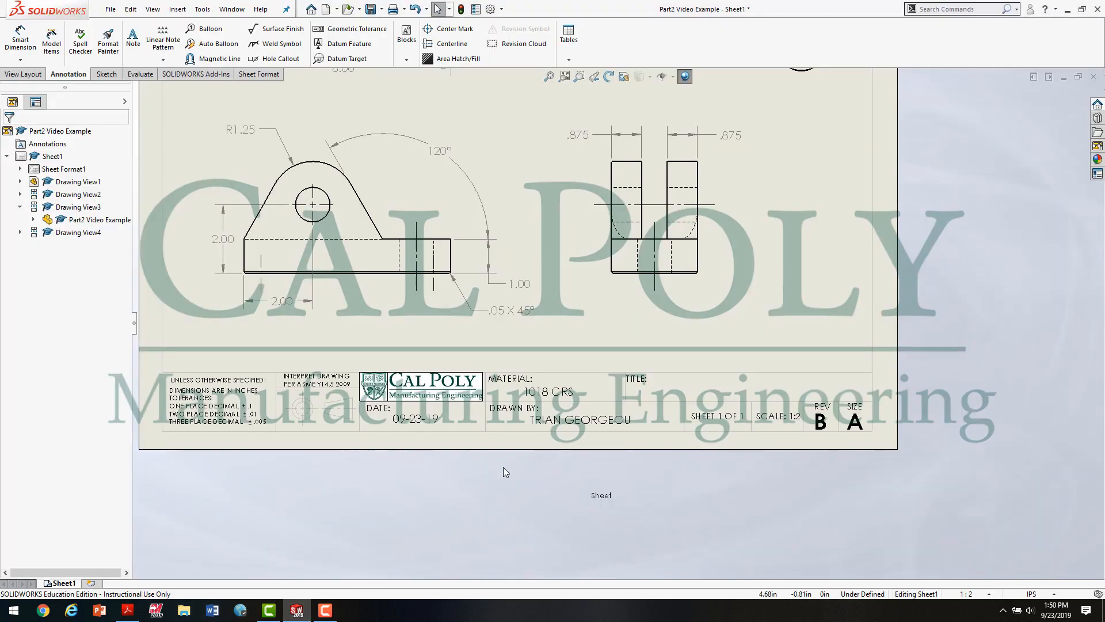
pyautogui.click(133, 39)
pyautogui.click(633, 394)
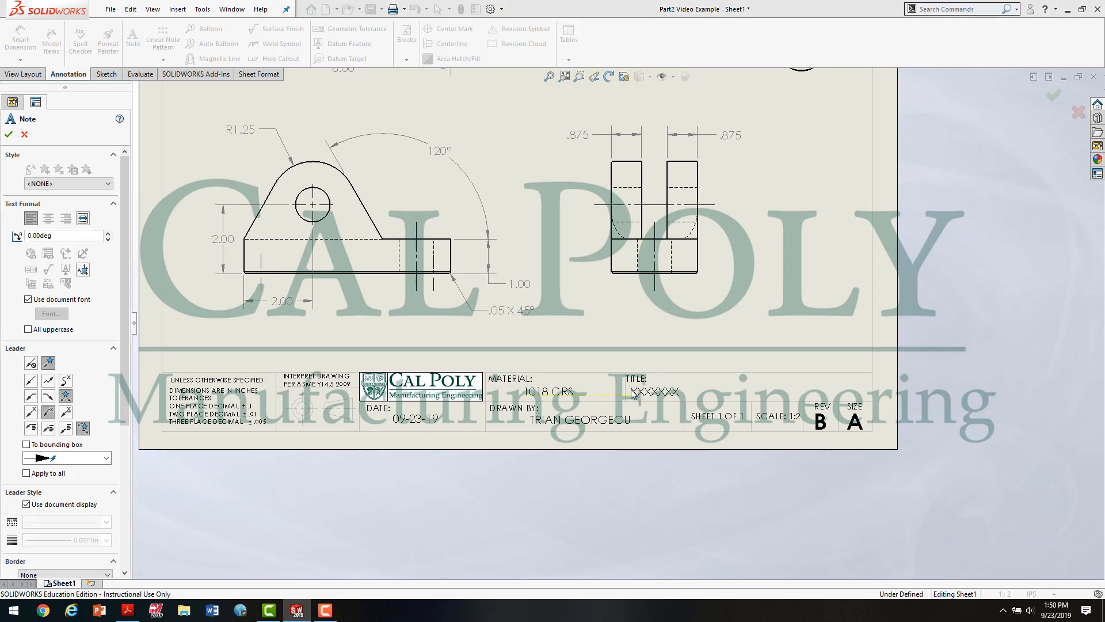
pyautogui.write('IME')
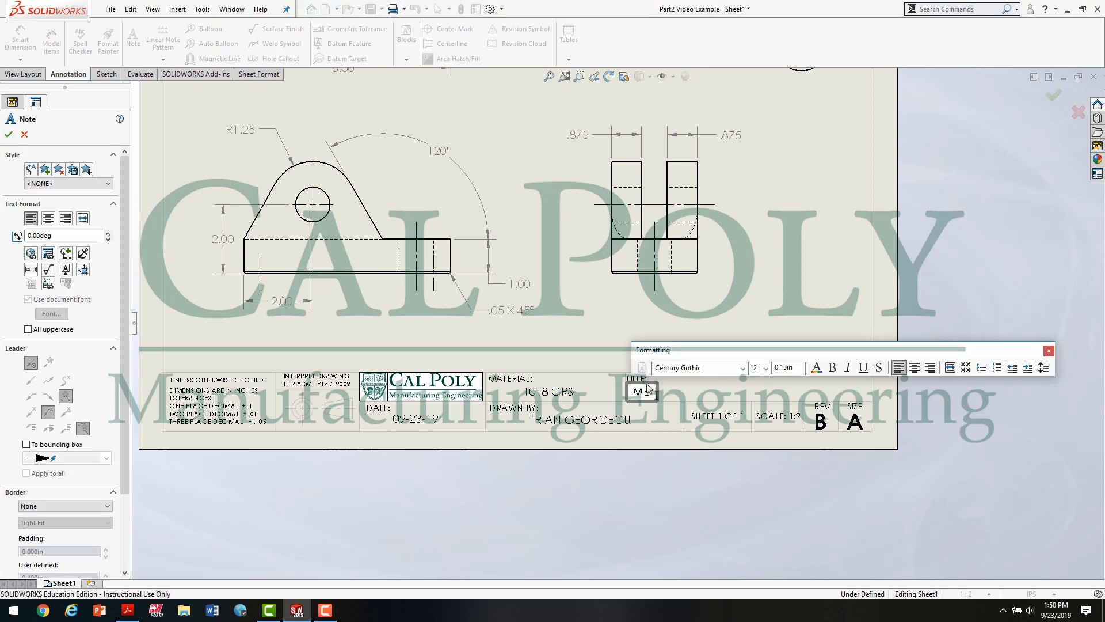
pyautogui.write(' 144 INTRO TO')
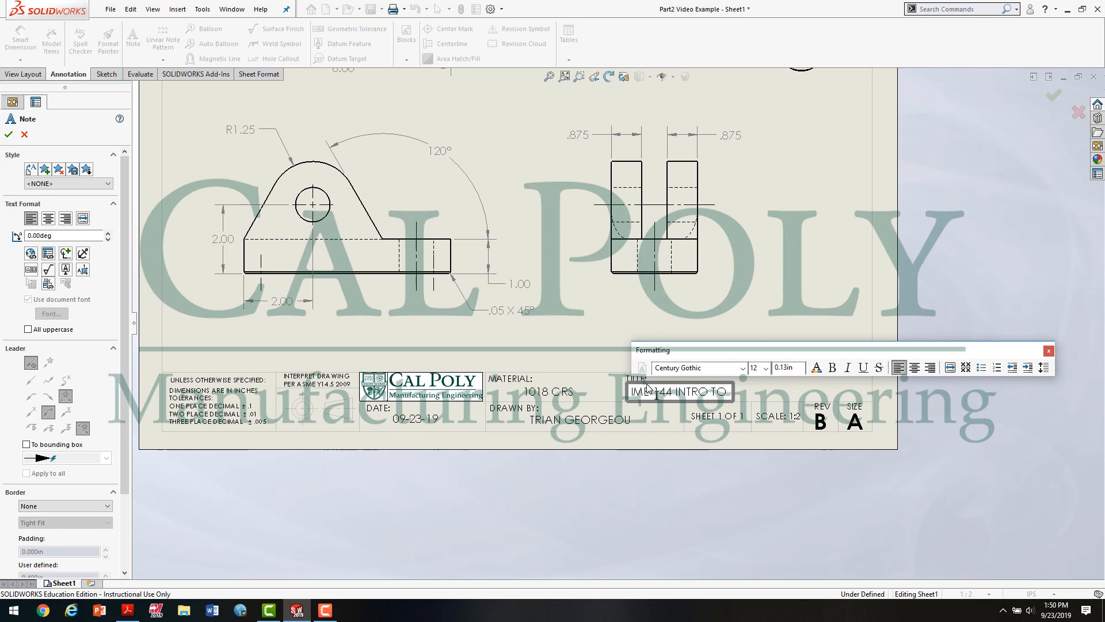
pyautogui.write(' SOLIDWORKS')
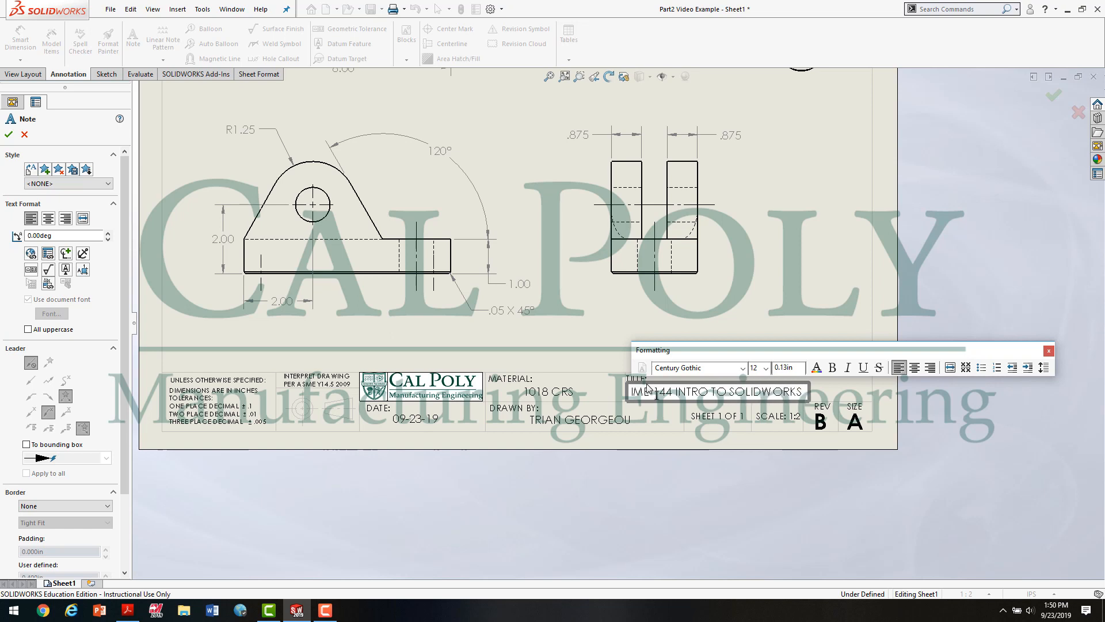
pyautogui.write(' M&D #2')
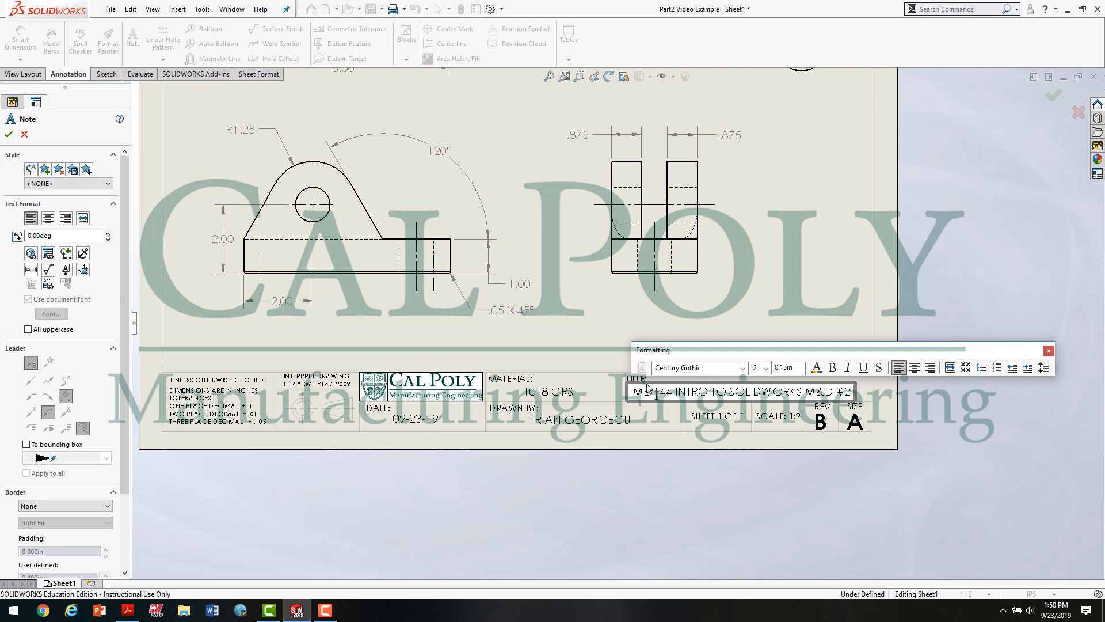
pyautogui.click(1029, 250)
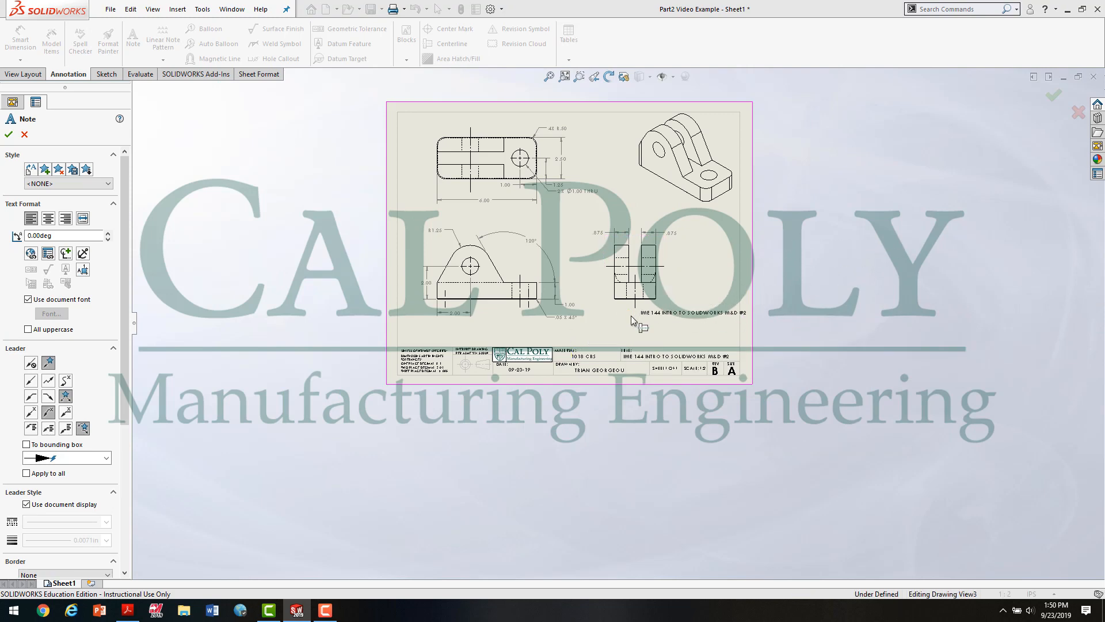
pyautogui.scroll(-3, 631, 316)
pyautogui.press('Escape')
# Step: Save the drawing as Part2 Video Example.SLDDRW in the 06 SolidWorks Intro to Modeling folder
pyautogui.scroll(3, 597, 327)
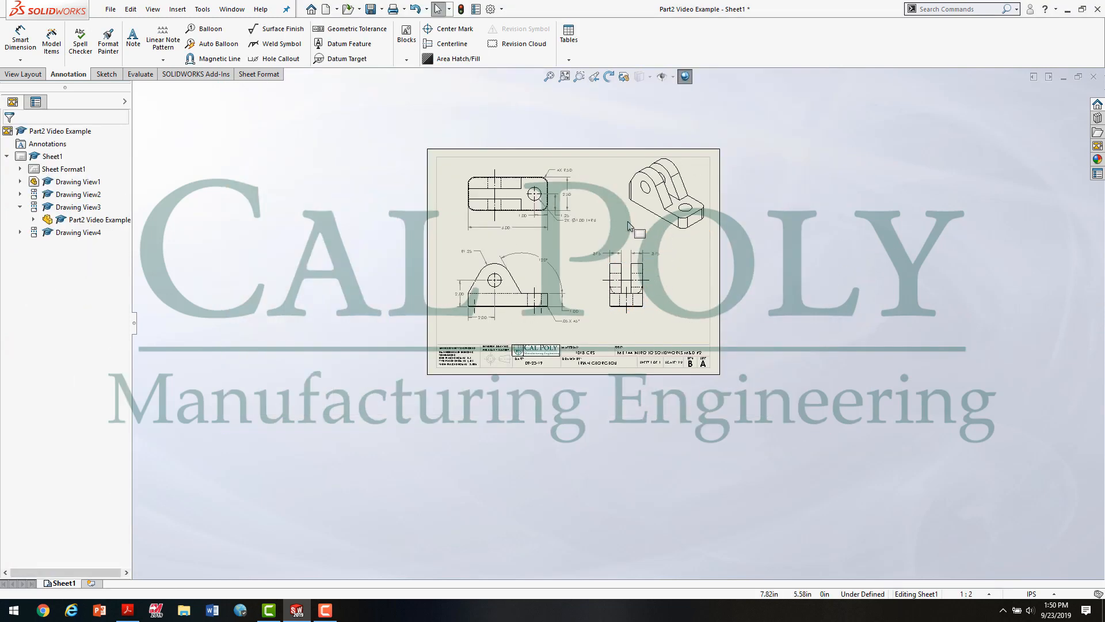
pyautogui.press('space')
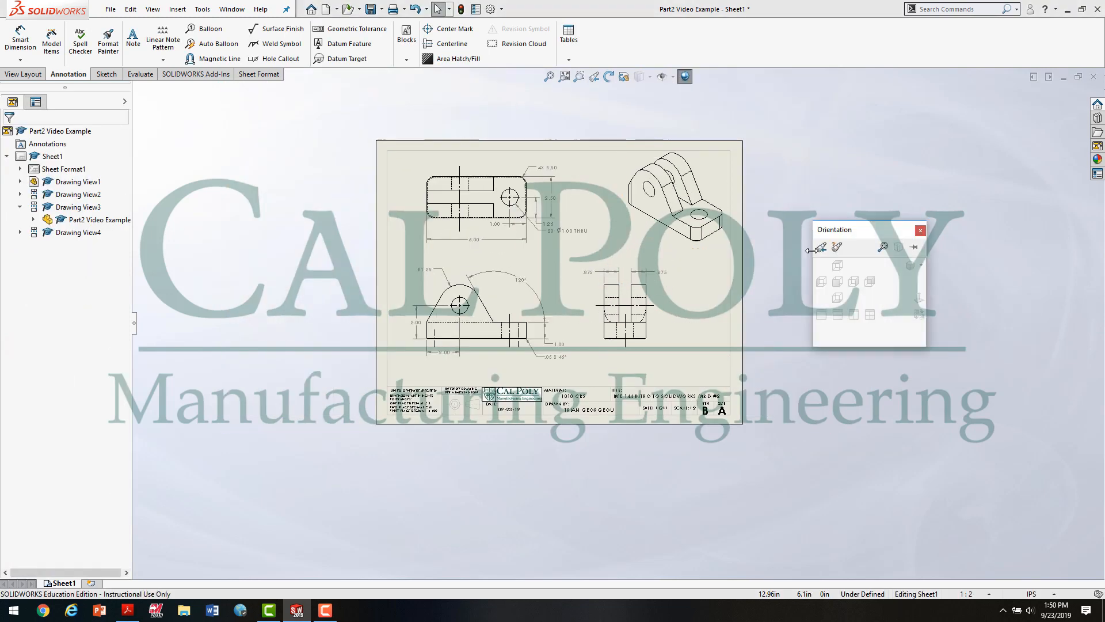
pyautogui.click(882, 247)
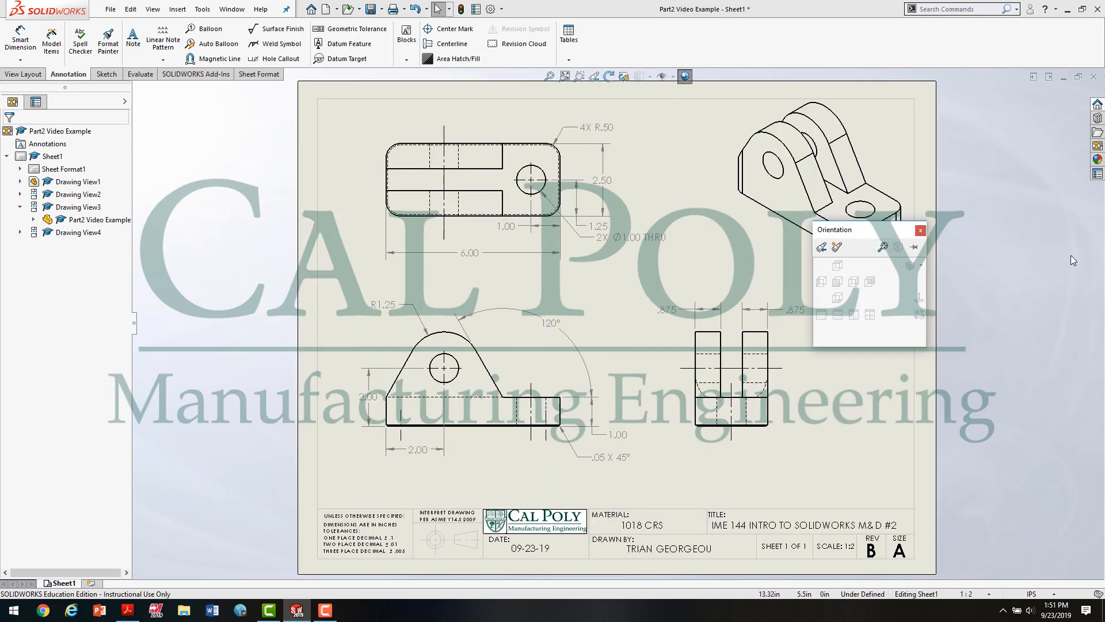
pyautogui.click(920, 230)
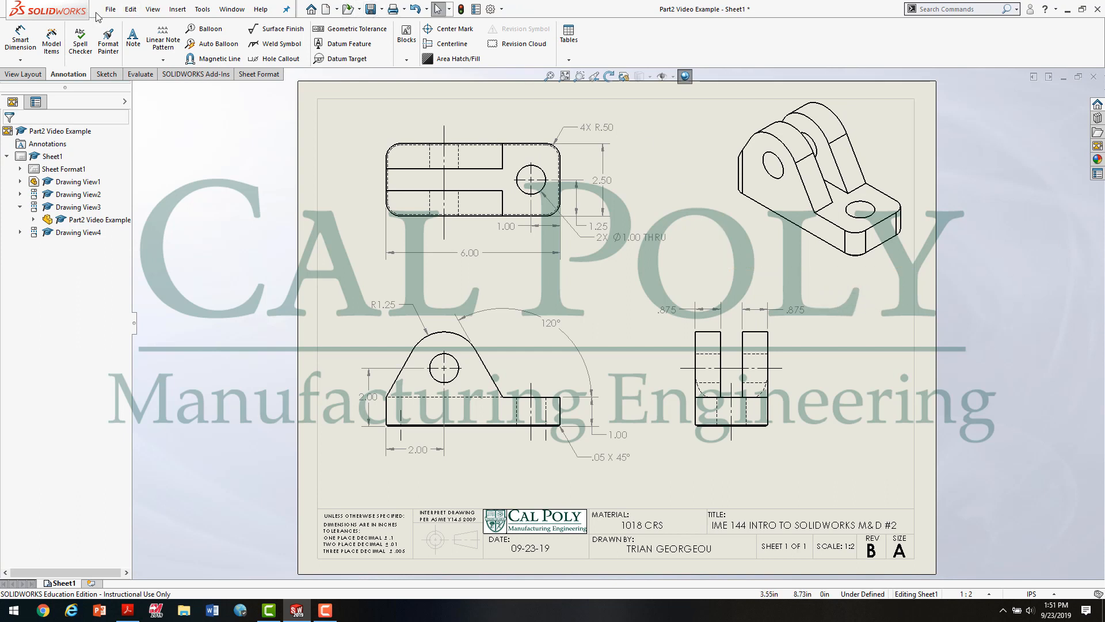
pyautogui.click(110, 10)
pyautogui.click(152, 105)
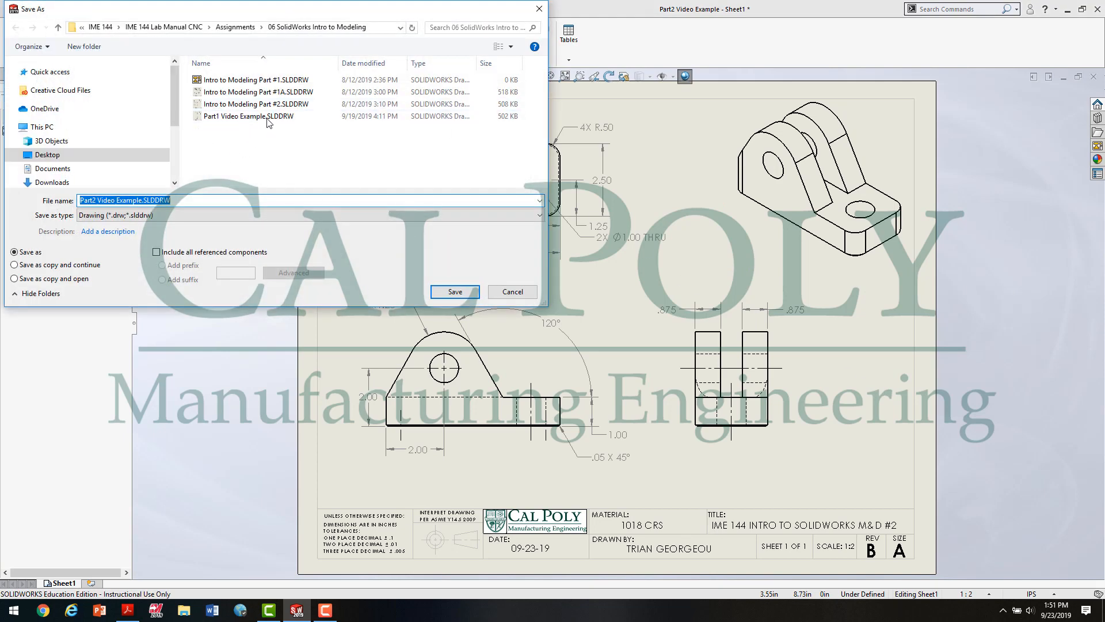
pyautogui.click(467, 293)
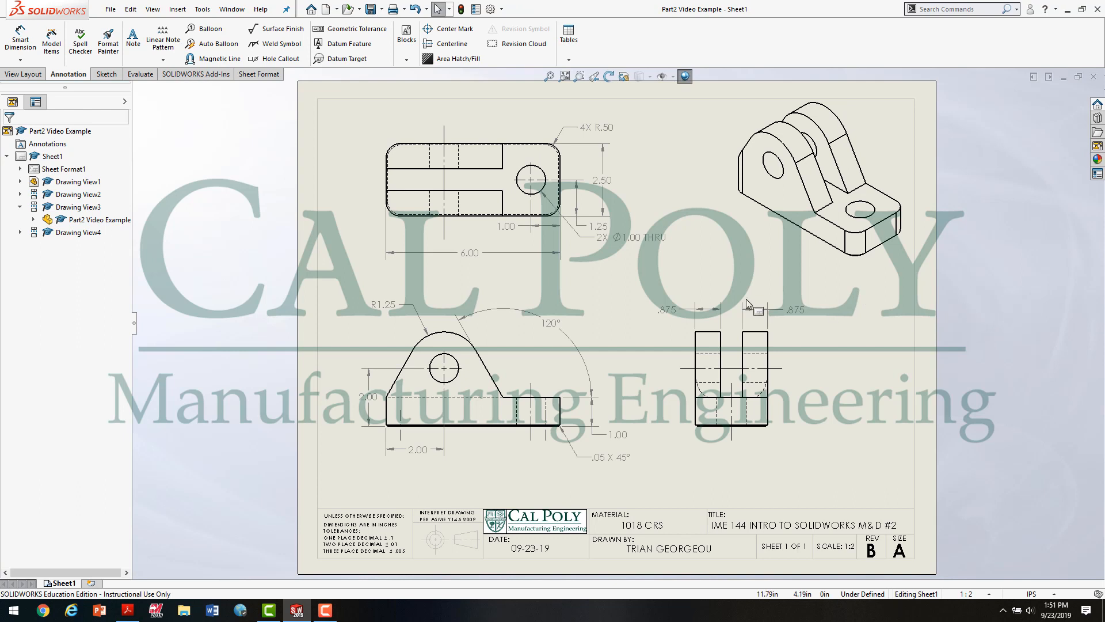
# Step: Save a copy of the drawing in Adobe Portable Document Format as Part2 Video Example.PDF in the same folder
pyautogui.click(110, 9)
pyautogui.click(135, 102)
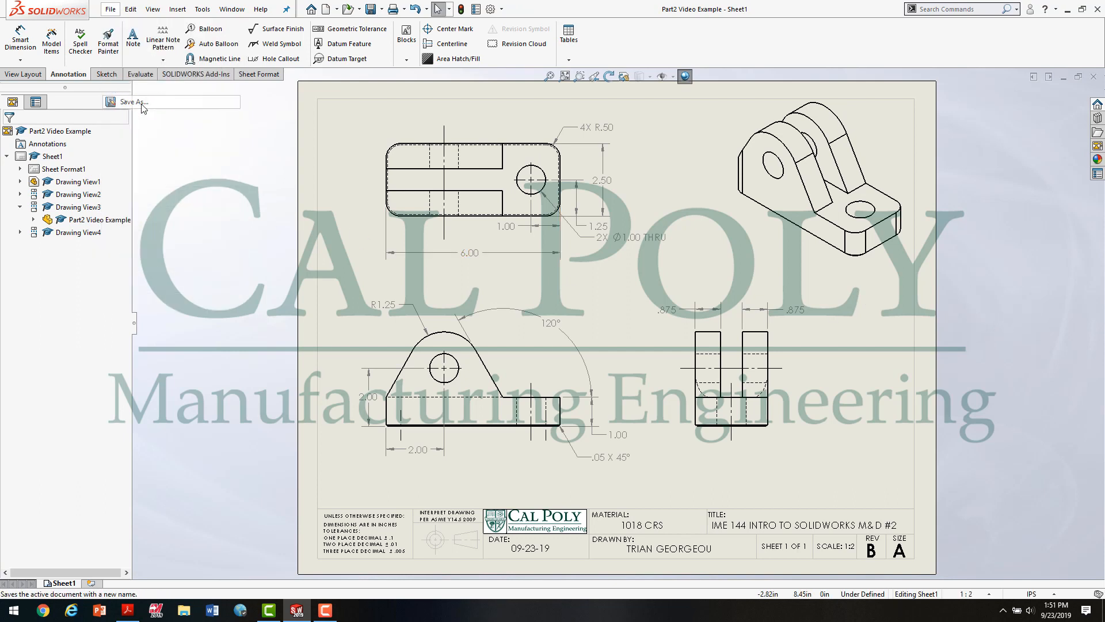
pyautogui.click(214, 216)
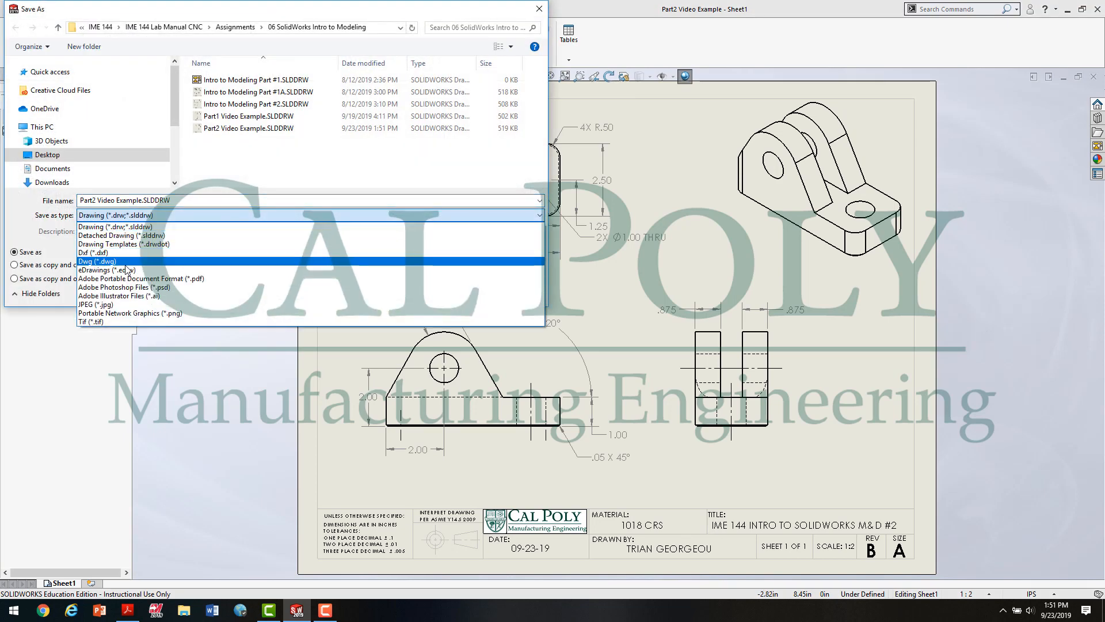
pyautogui.click(171, 279)
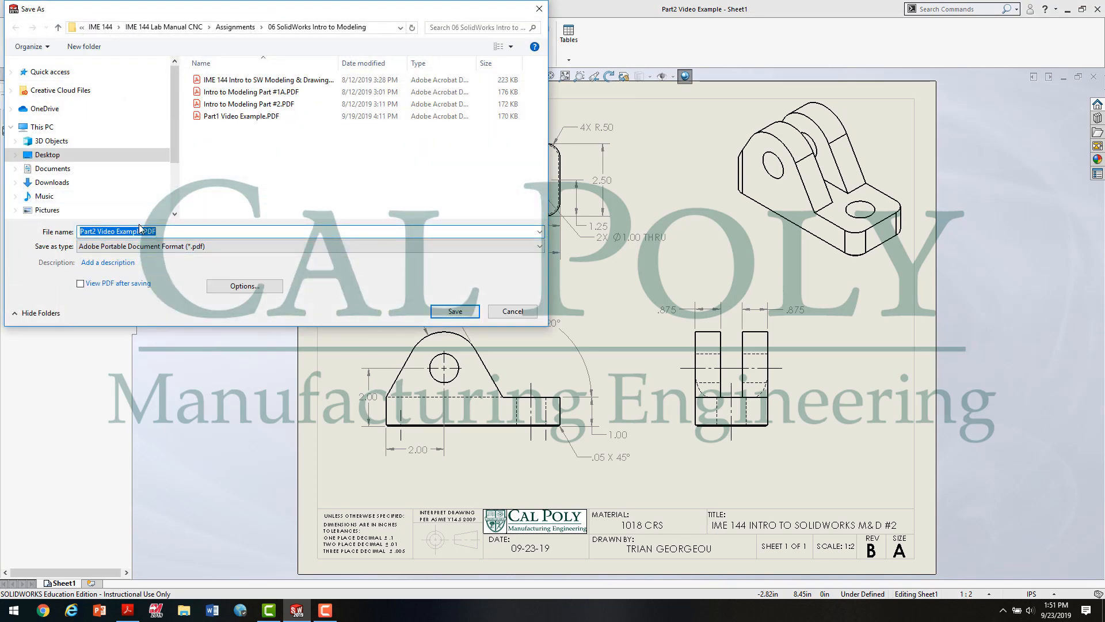
pyautogui.click(467, 314)
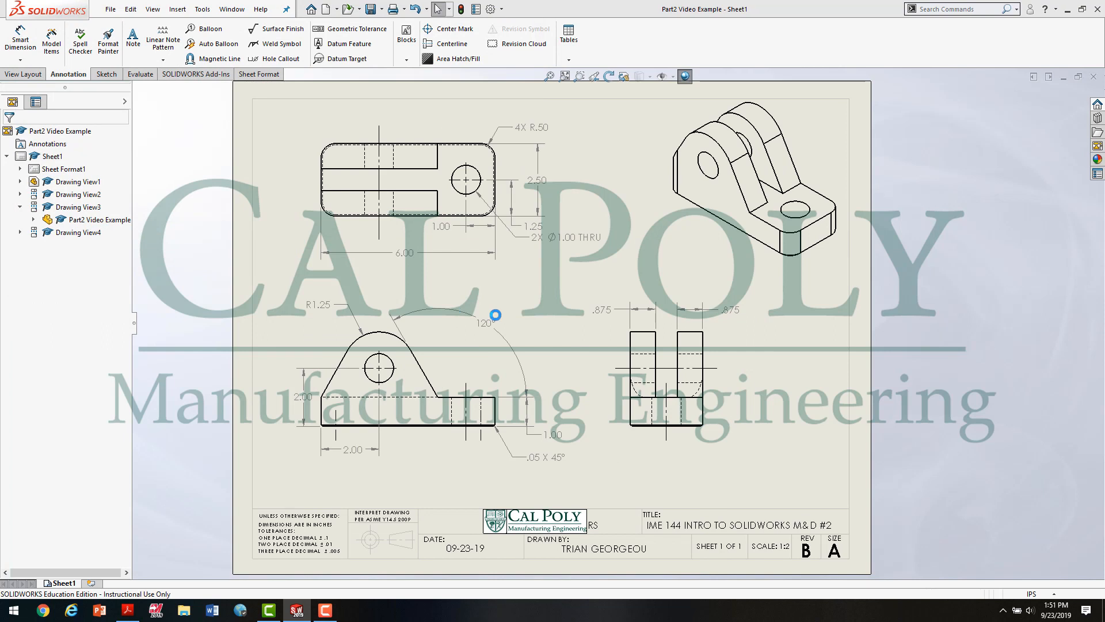